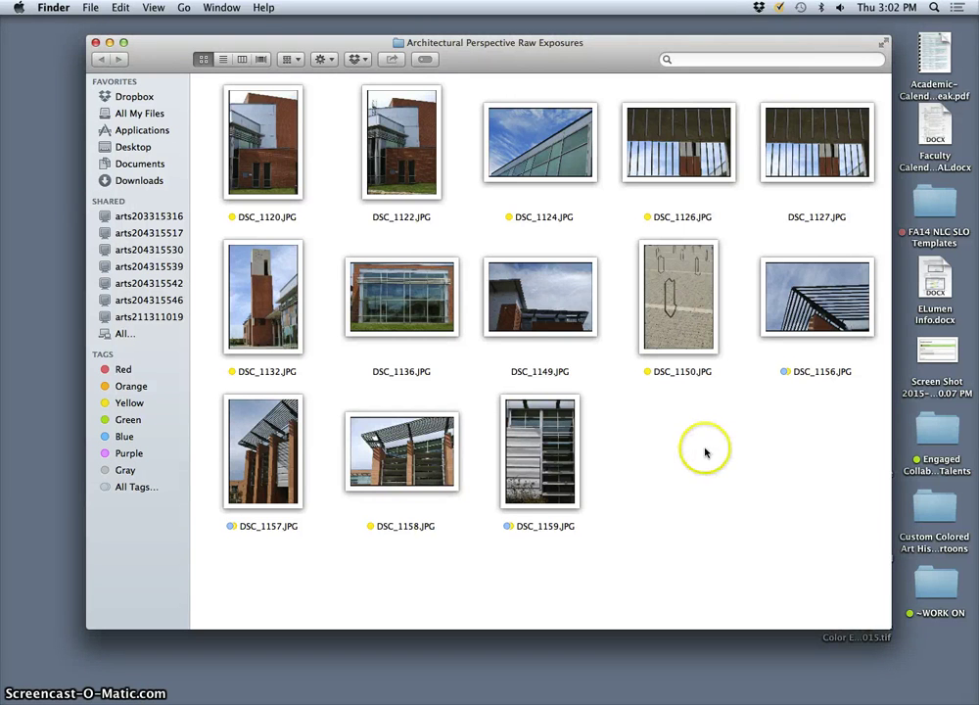
# - Reposition the photo folder window and bring up DSC_1124.JPG's file actions without choosing one
pyautogui.moveTo(613, 57); pyautogui.dragTo(611, 55)
pyautogui.click(679, 294)
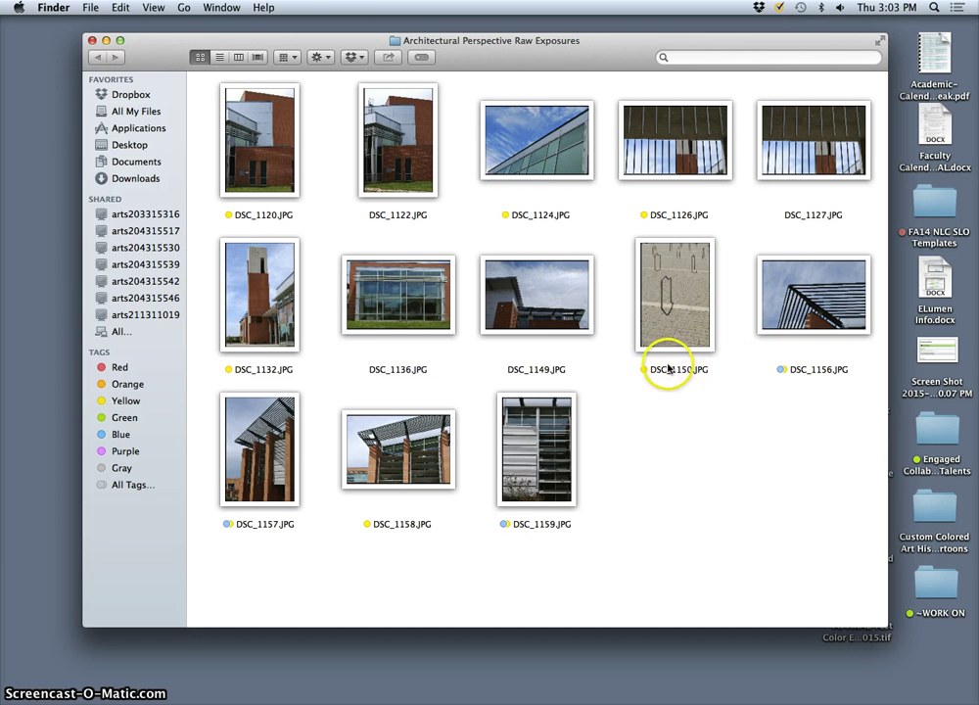
pyautogui.rightClick(529, 167)
pyautogui.moveTo(567, 183)
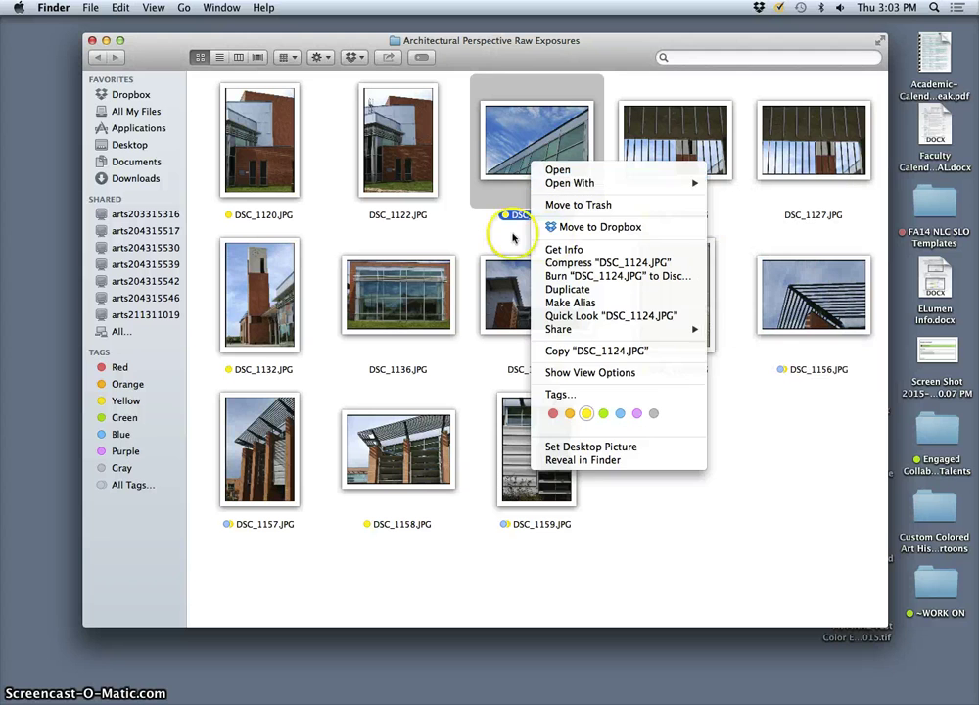
pyautogui.click(518, 157)
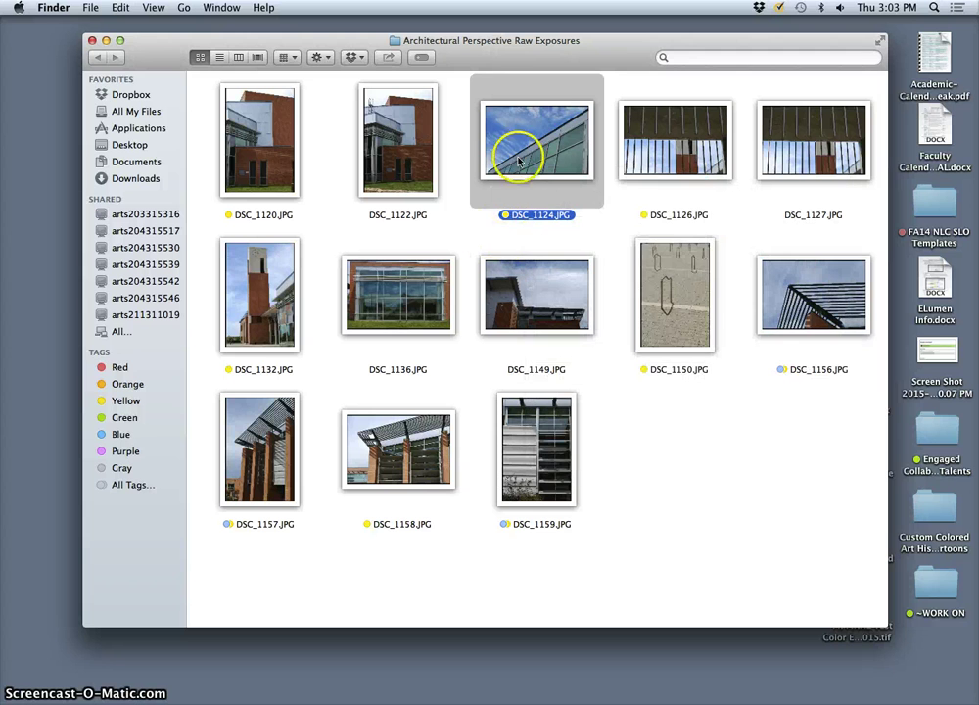
# - Reopen the Architectural Perspective Raw Exposures folder and open DSC_1124.JPG with Adobe Photoshop CC
pyautogui.click(105, 42)
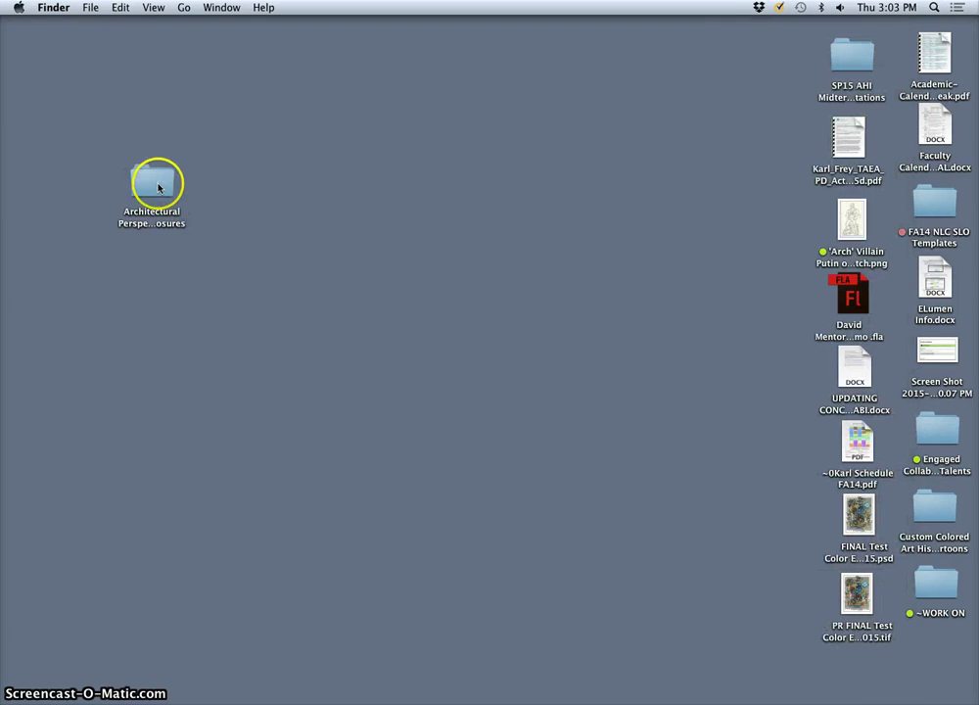
pyautogui.moveTo(158, 183); pyautogui.dragTo(528, 183)
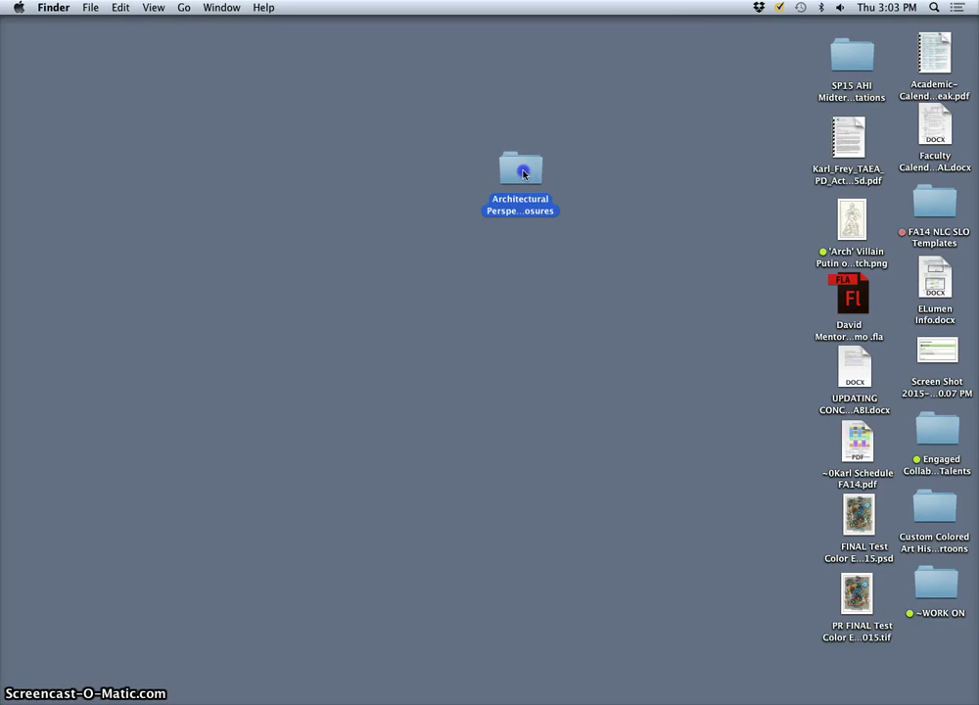
pyautogui.doubleClick(523, 174)
pyautogui.rightClick(546, 155)
pyautogui.click(780, 234)
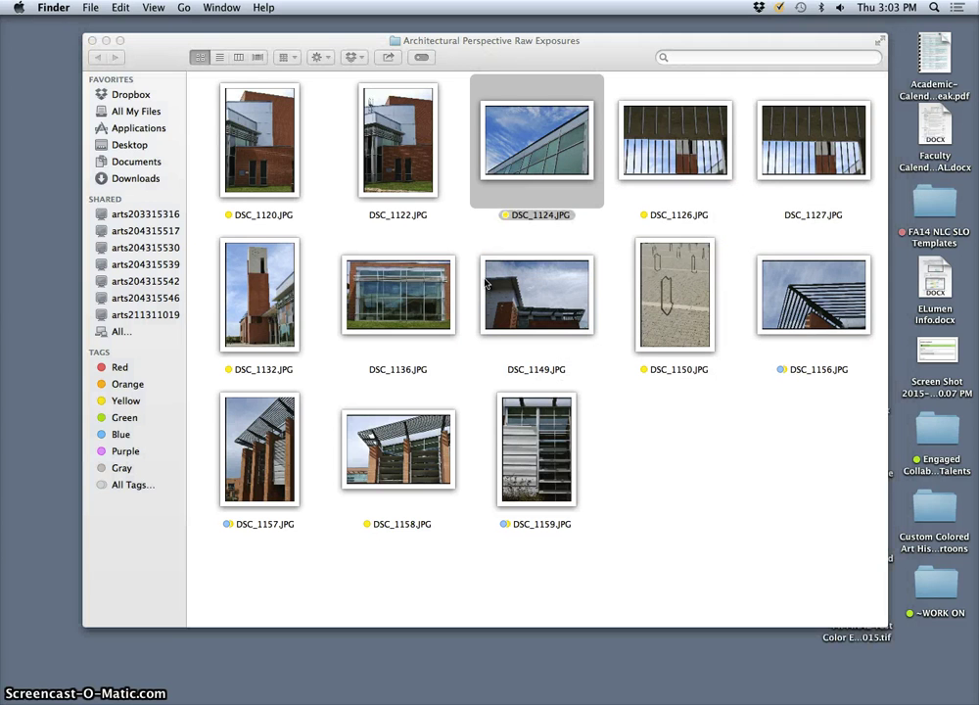
pyautogui.click(490, 280)
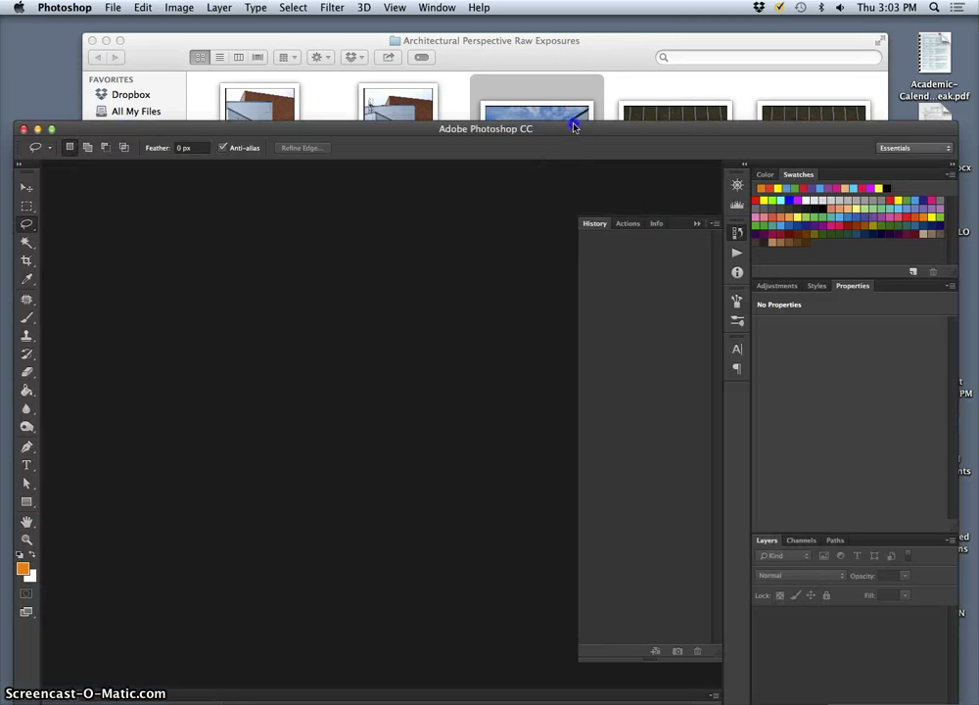
# - Move the Photoshop window up under the menu bar, enlarge it, and collapse the History panel
pyautogui.moveTo(574, 127); pyautogui.dragTo(565, 31)
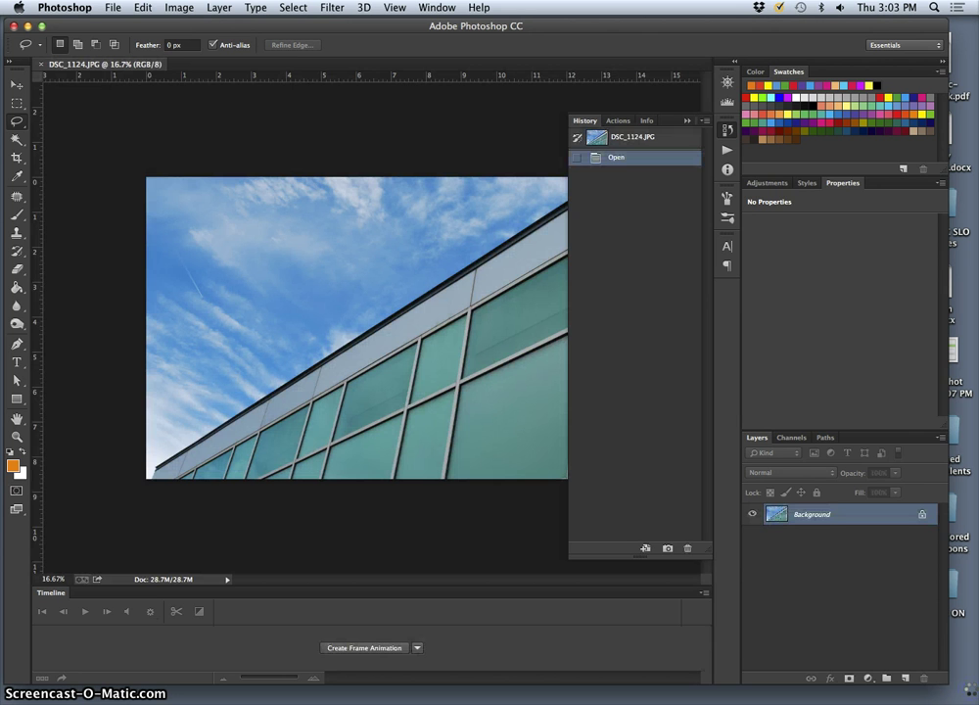
pyautogui.moveTo(947, 685); pyautogui.dragTo(973, 699)
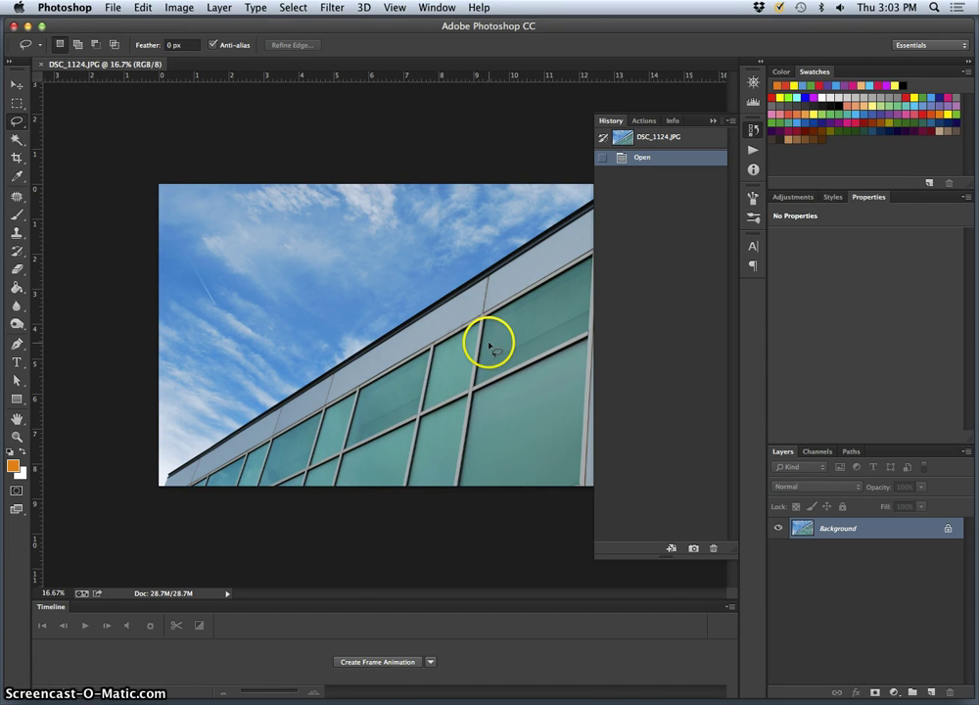
pyautogui.click(711, 121)
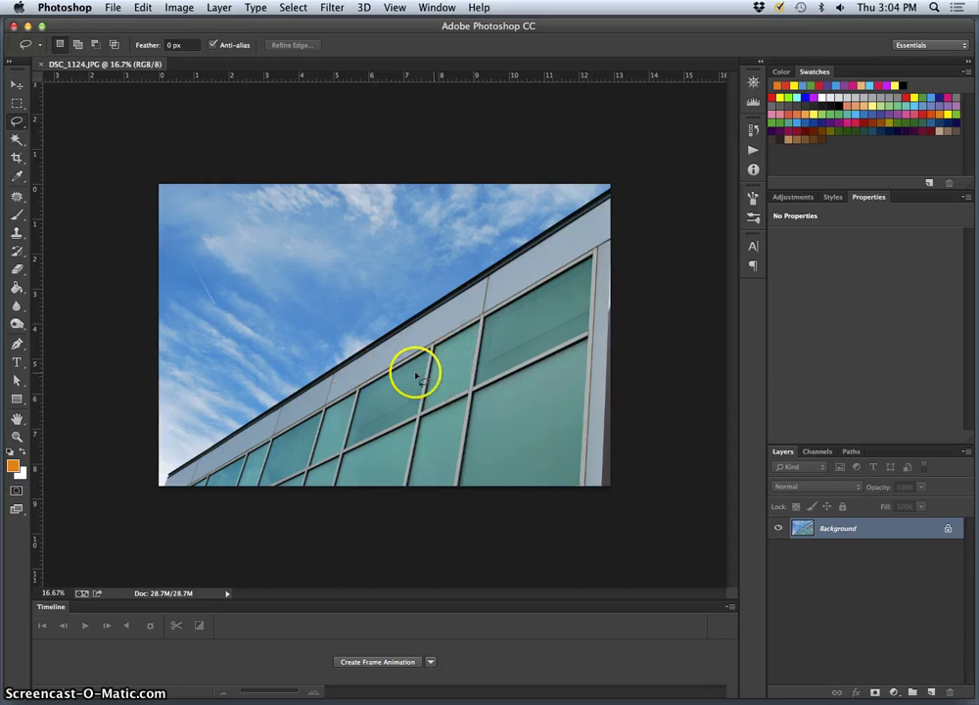
pyautogui.press('super+plus')
pyautogui.press('super+plus')
pyautogui.press('super+plus')
pyautogui.press('super+plus')
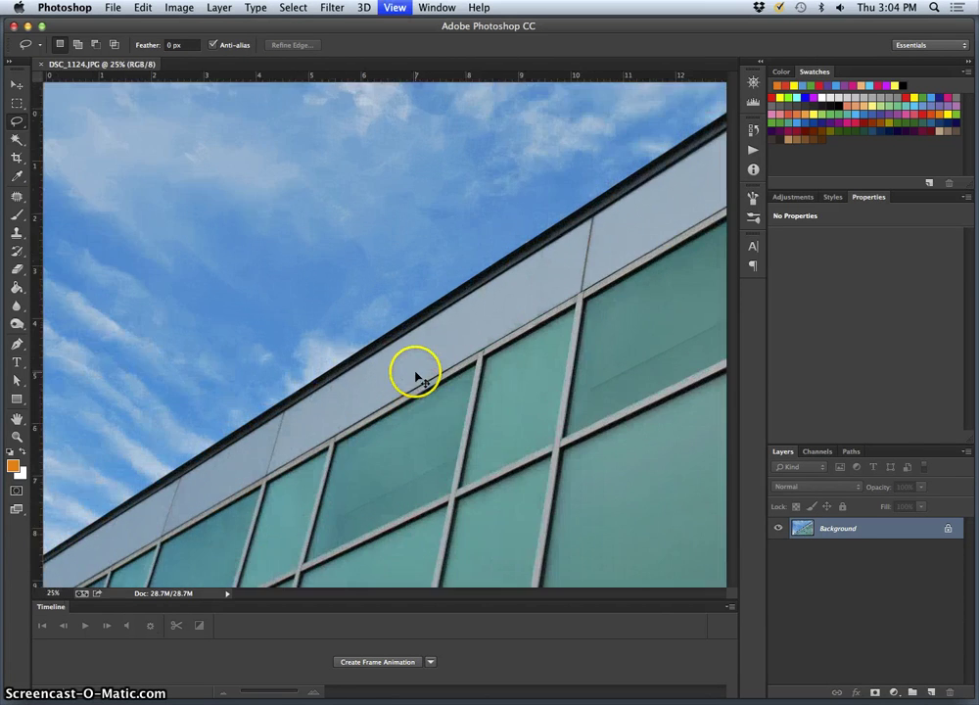
pyautogui.press('super+plus')
pyautogui.press('super+plus')
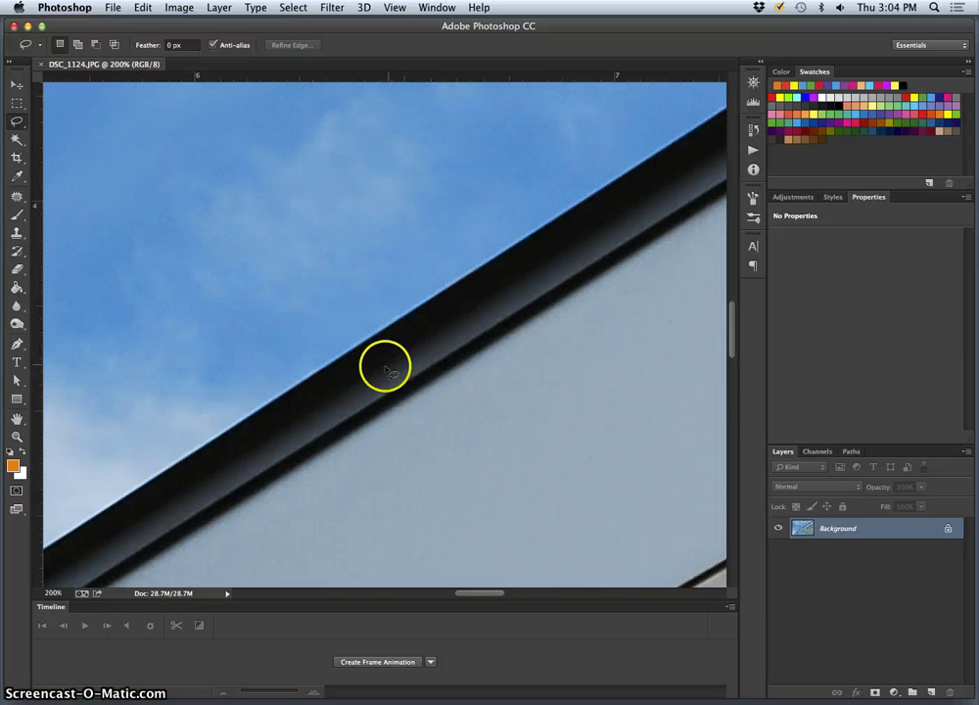
pyautogui.press('super+minus')
pyautogui.press('super+minus')
pyautogui.press('super+minus')
pyautogui.press('super+minus')
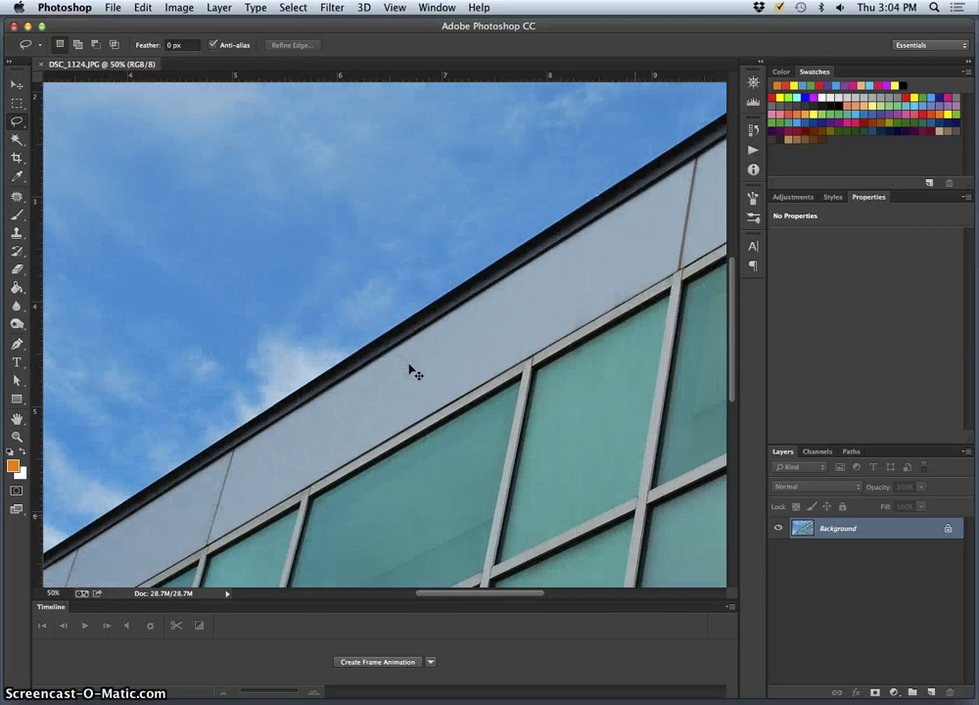
pyautogui.press('super+minus')
pyautogui.press('super+minus')
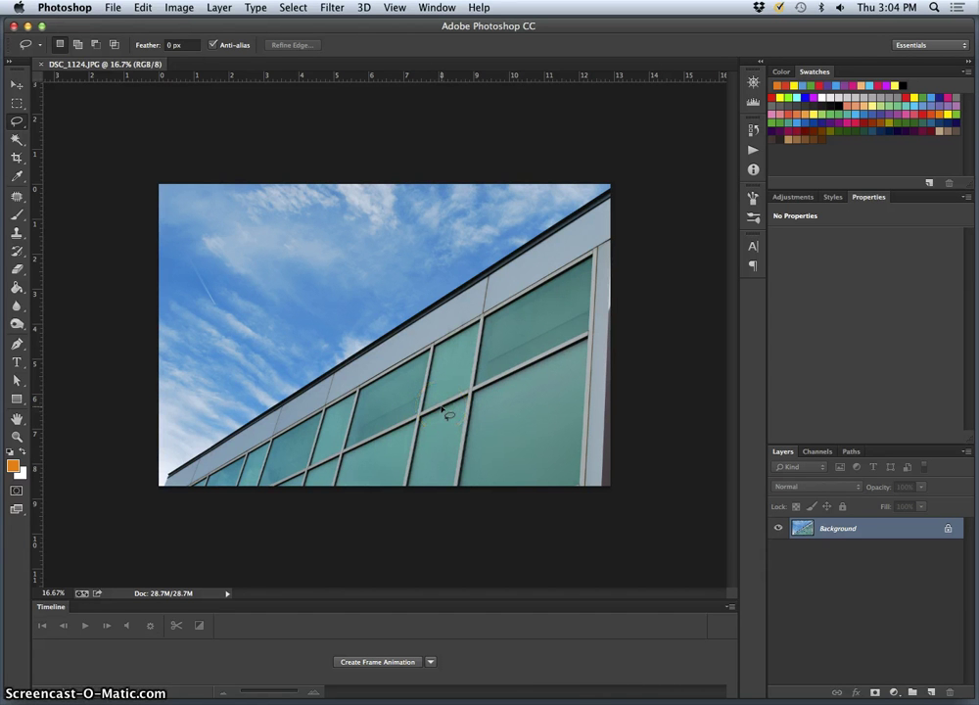
# - Duplicate the photo to Layer 1, scale it to about 111.5% and rotate it -0.65°
pyautogui.press('super+j')
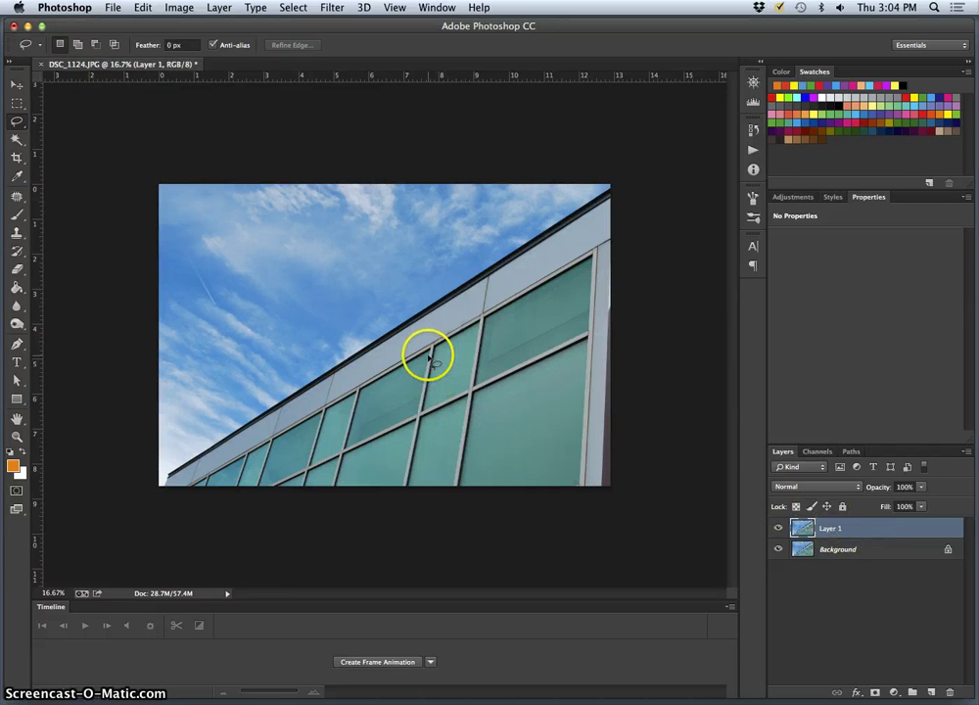
pyautogui.hotkey('ctrl', 't')
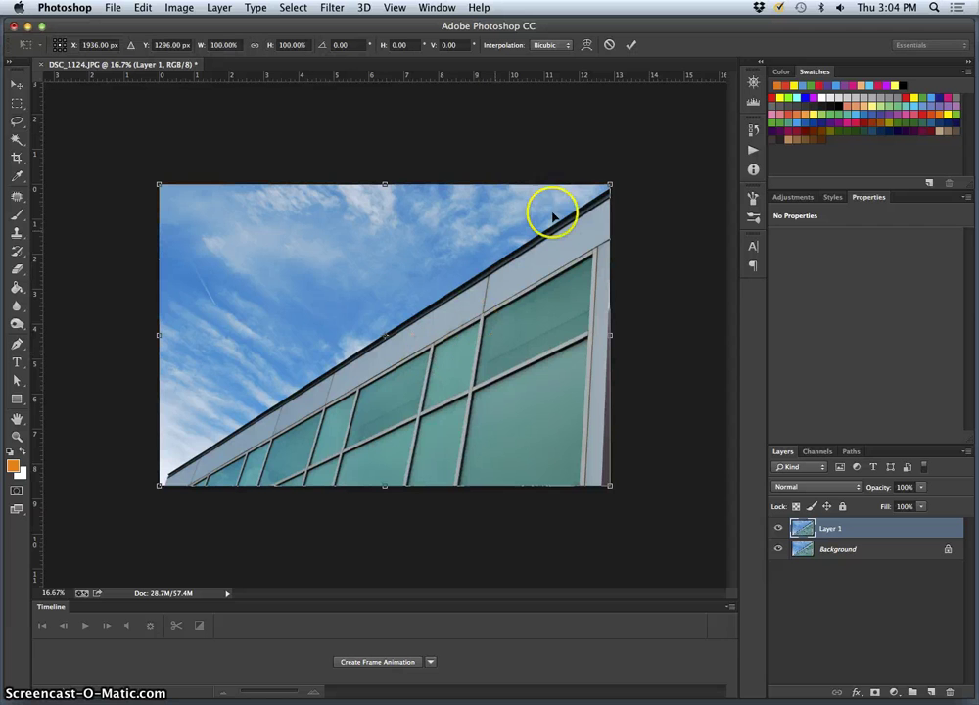
pyautogui.click(610, 182)
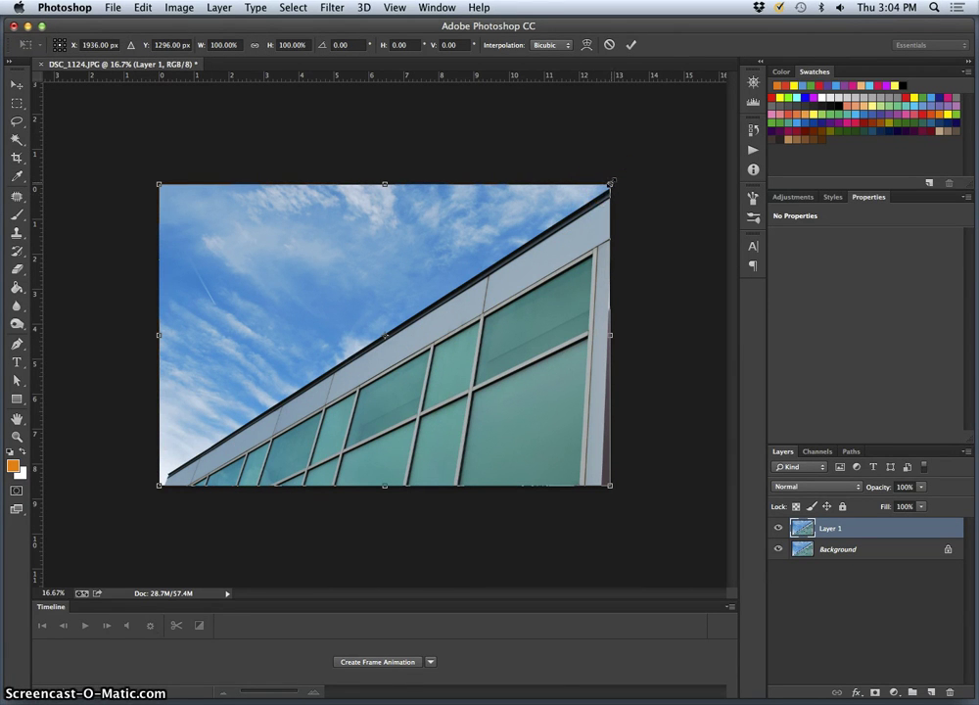
pyautogui.moveTo(614, 180)
pyautogui.mouseDown()
pyautogui.moveTo(656, 159)
pyautogui.moveTo(609, 180)
pyautogui.moveTo(643, 161)
pyautogui.mouseUp()
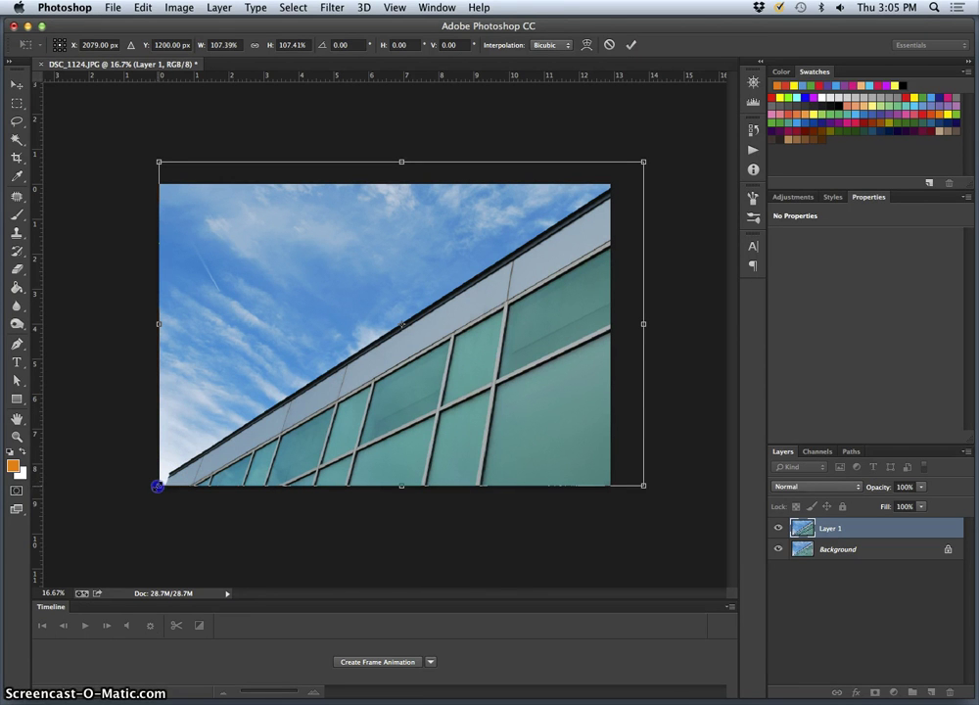
pyautogui.moveTo(154, 487); pyautogui.dragTo(143, 495)
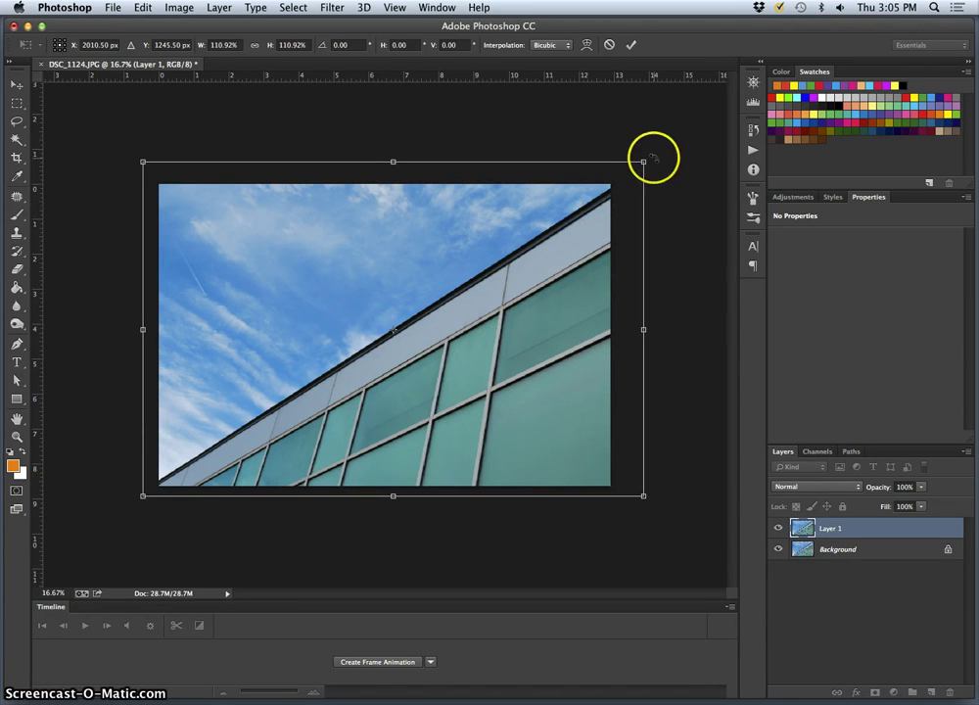
pyautogui.moveTo(652, 155); pyautogui.dragTo(653, 153)
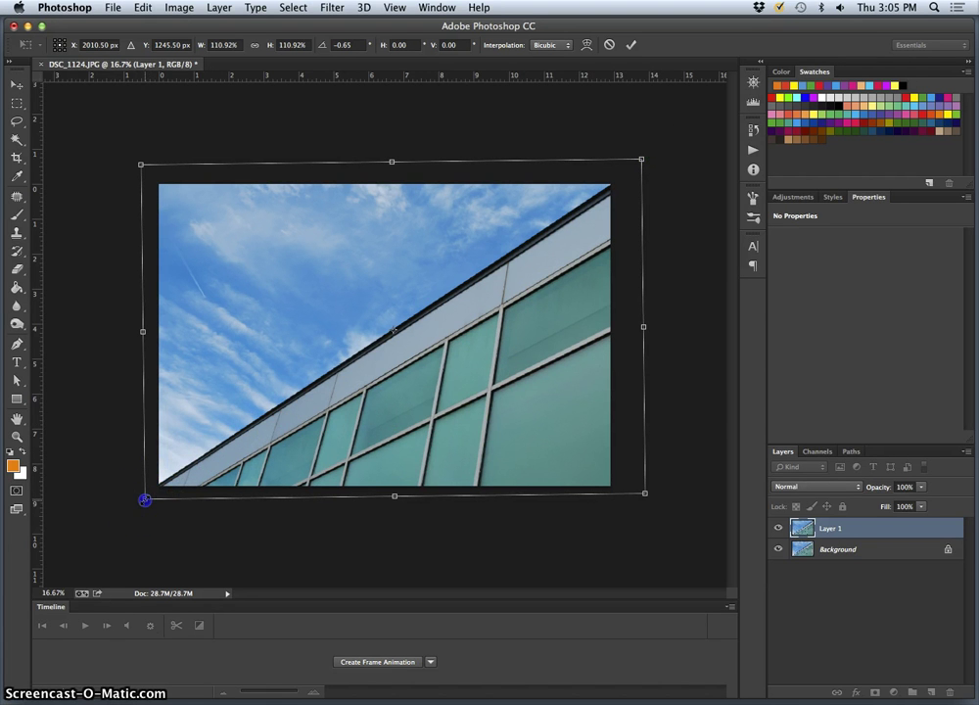
pyautogui.moveTo(144, 500); pyautogui.dragTo(142, 500)
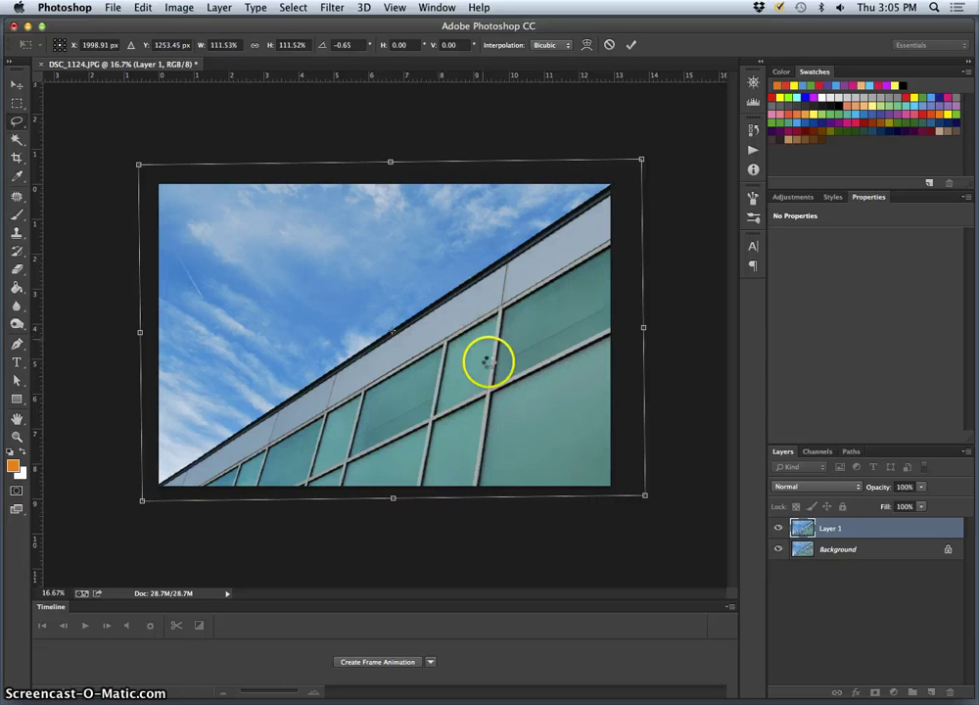
pyautogui.press('Return')
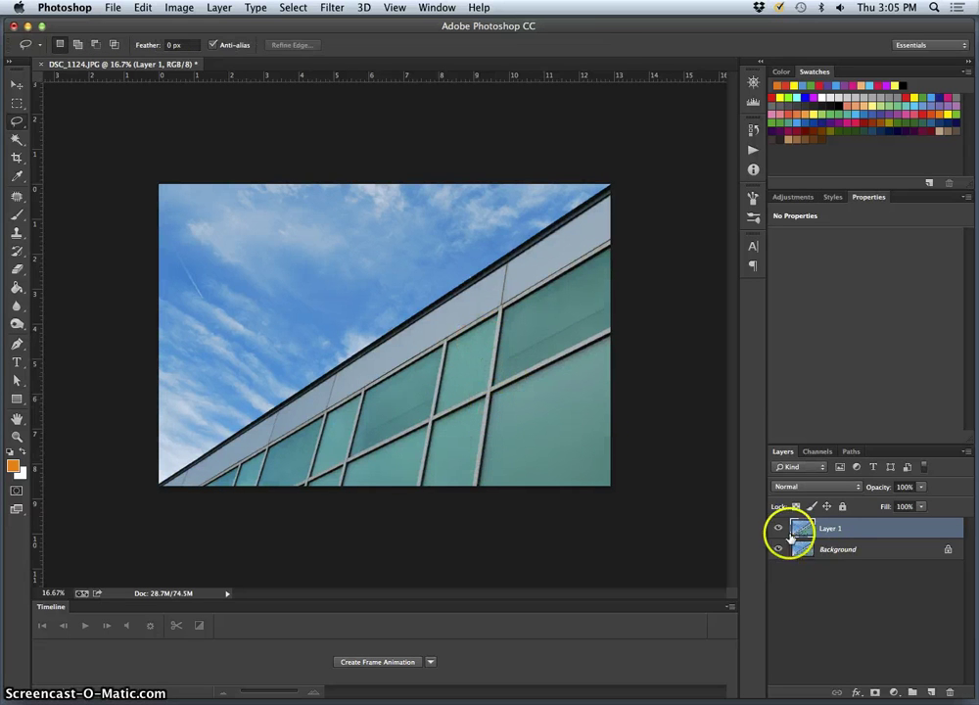
# - Toggle Layer 1's visibility twice to compare the correction with the original
pyautogui.click(779, 528)
pyautogui.click(779, 528)
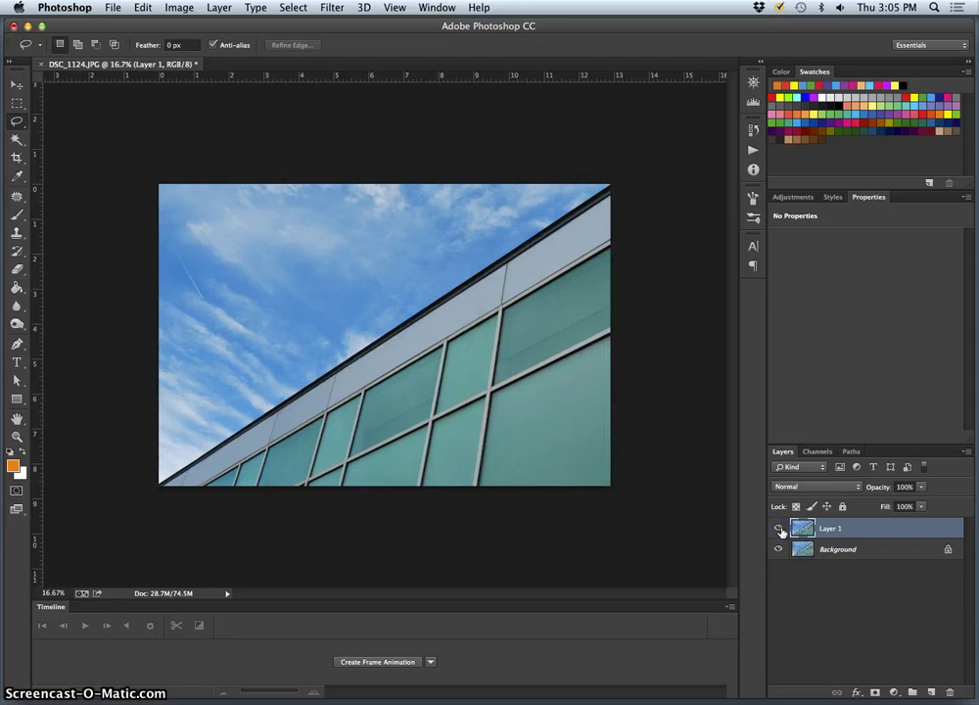
pyautogui.click(779, 529)
pyautogui.click(779, 528)
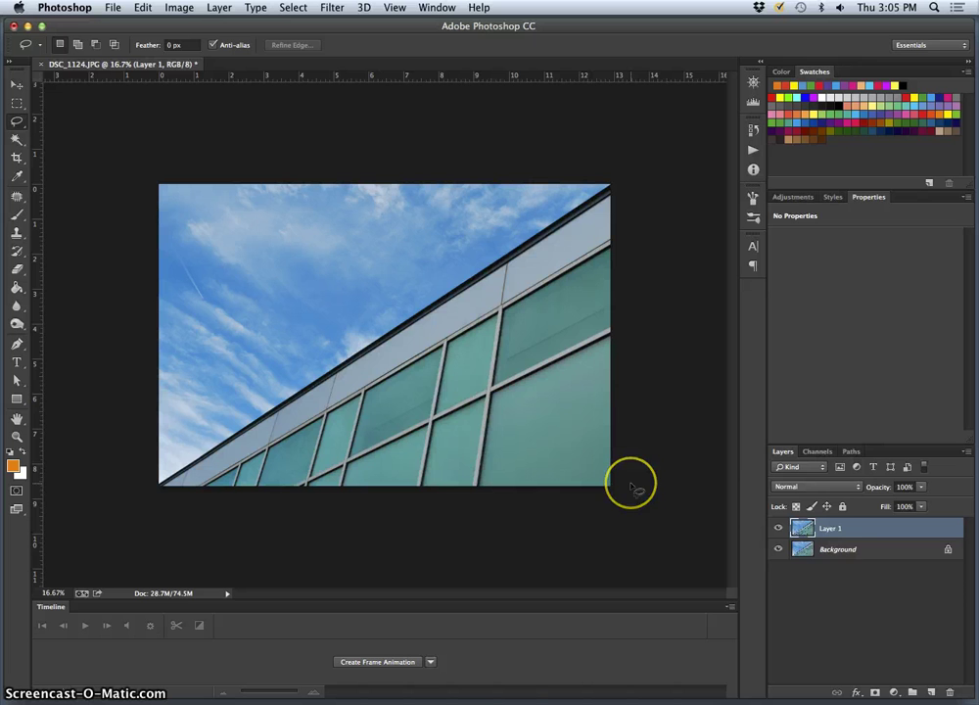
# - Duplicate Layer 1 and skew the copy outward on both edges, adding a vertical guide
pyautogui.press('super+j')
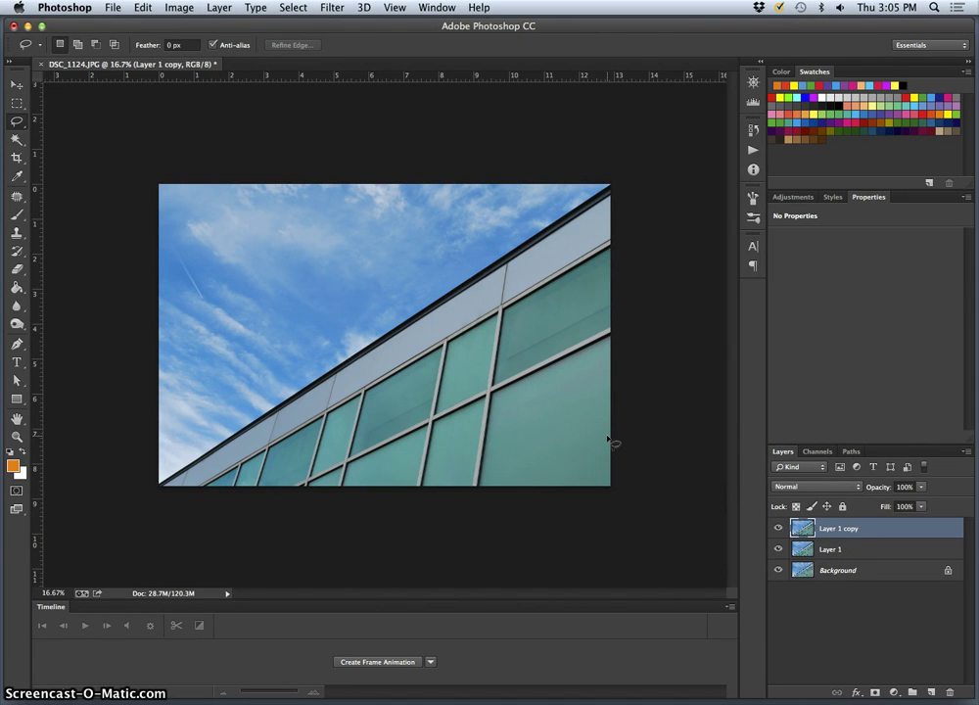
pyautogui.click(570, 418)
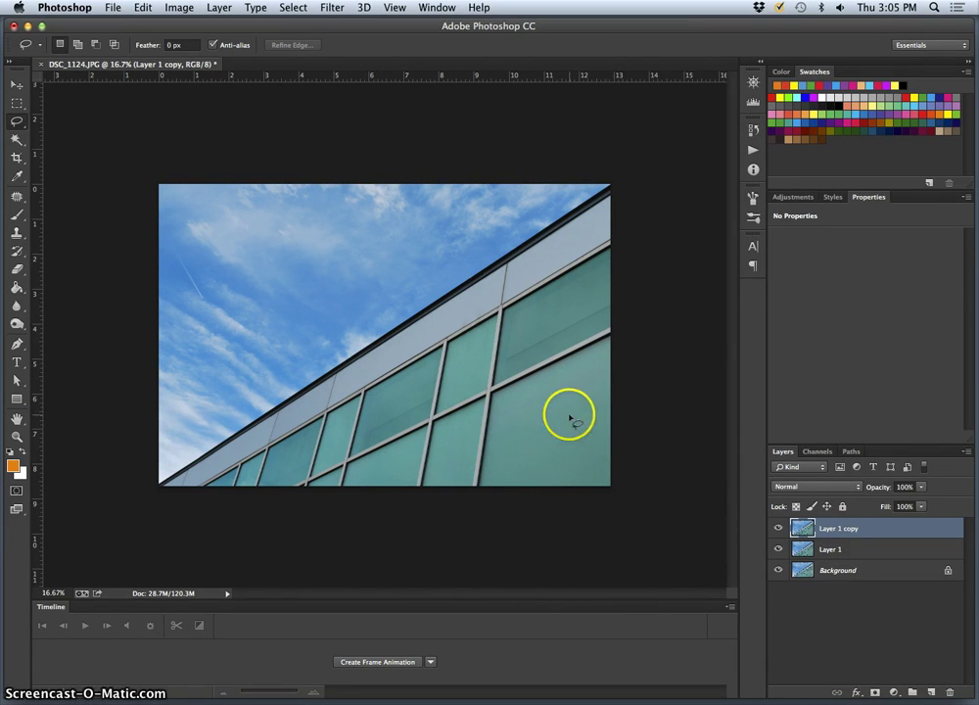
pyautogui.press('super+t')
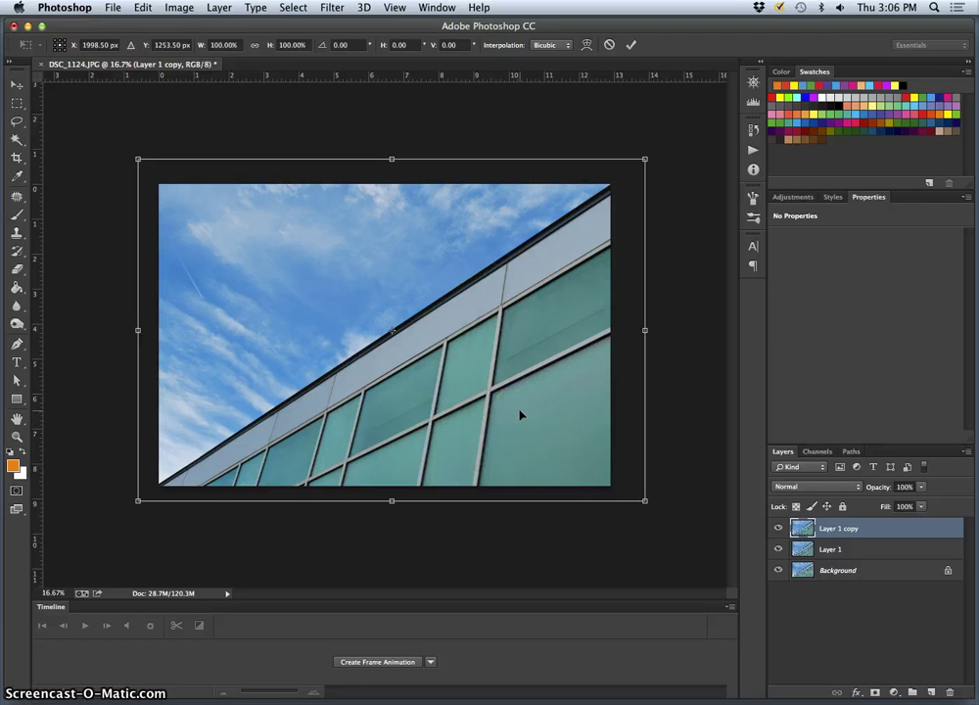
pyautogui.click(519, 415)
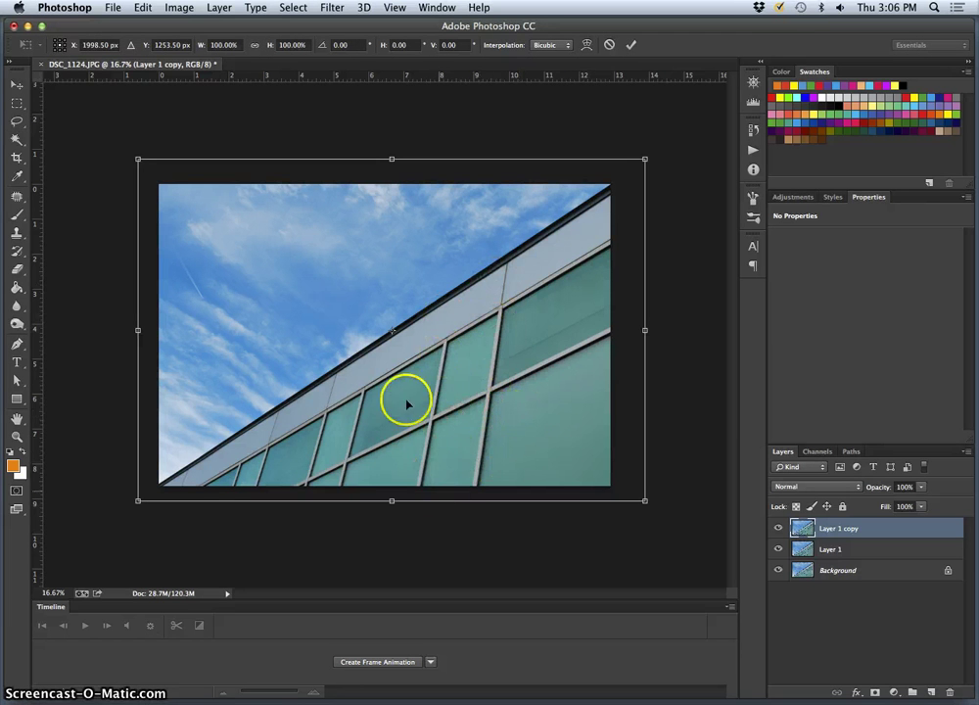
pyautogui.rightClick(506, 404)
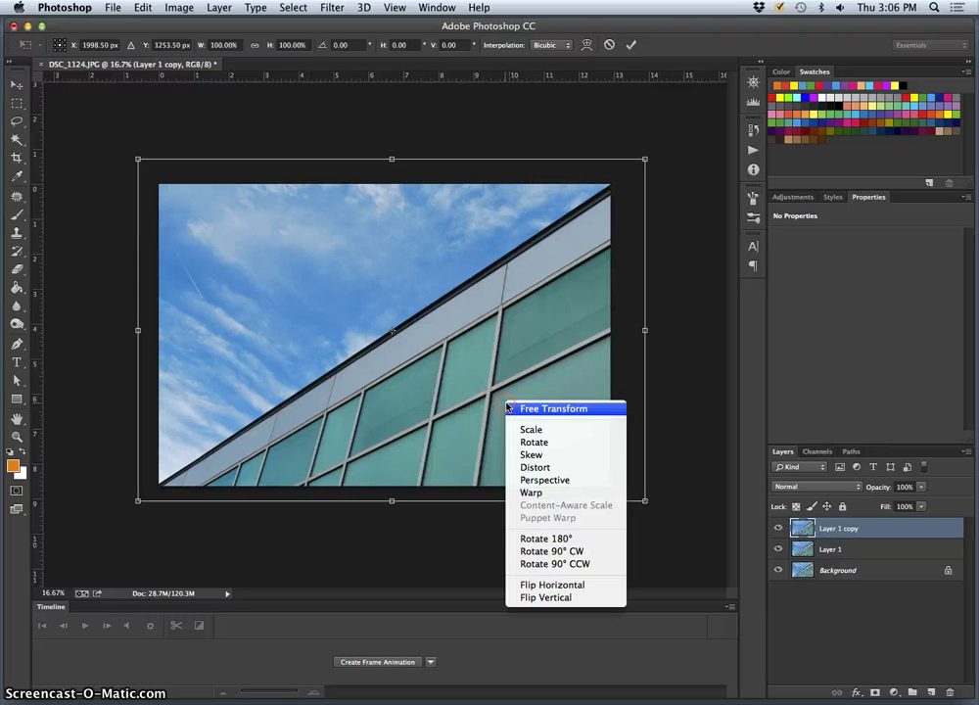
pyautogui.click(553, 456)
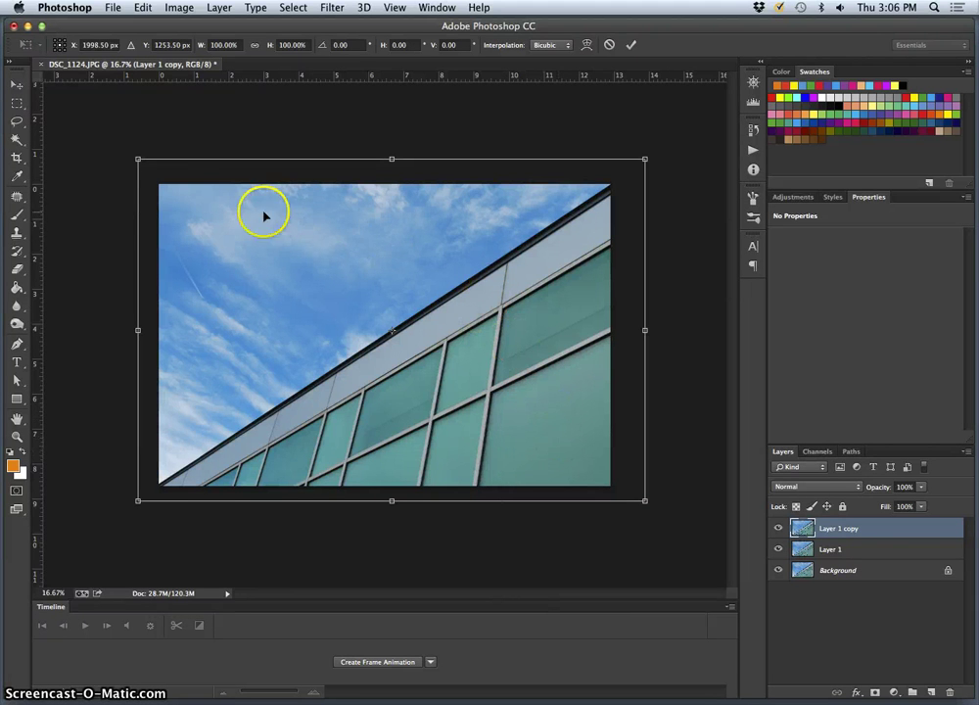
pyautogui.moveTo(139, 160); pyautogui.dragTo(11, 150)
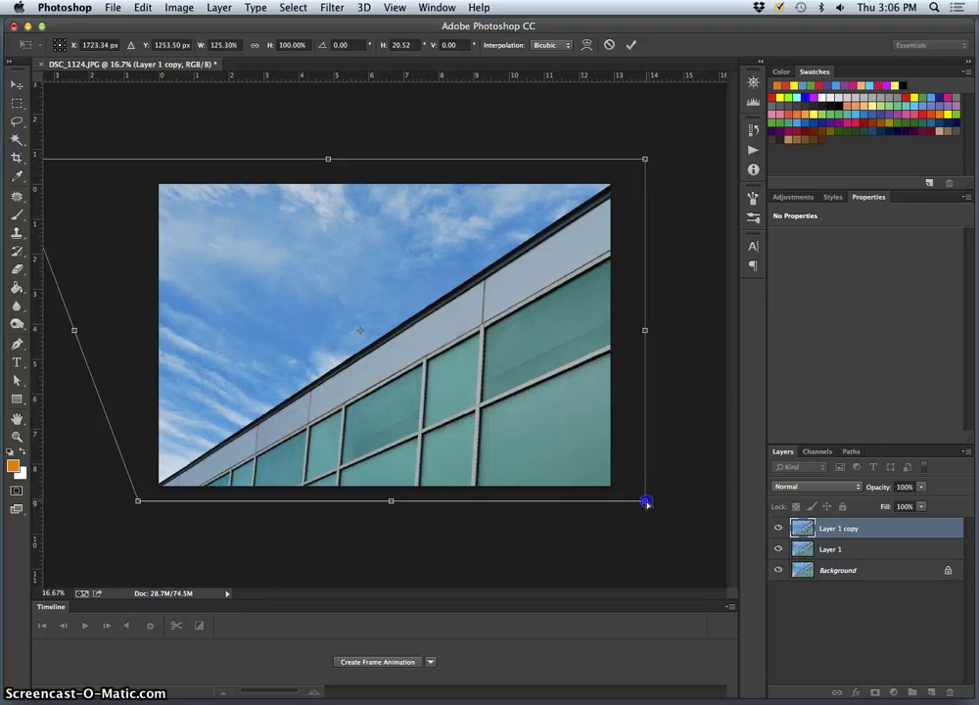
pyautogui.moveTo(647, 503); pyautogui.dragTo(659, 499)
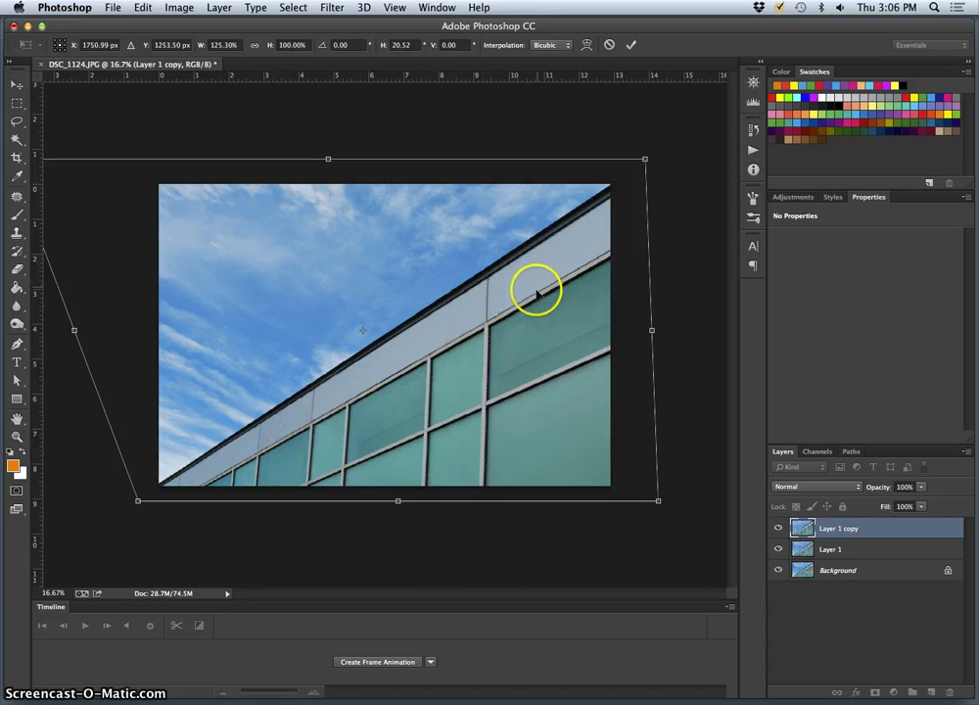
pyautogui.moveTo(38, 397); pyautogui.dragTo(247, 404)
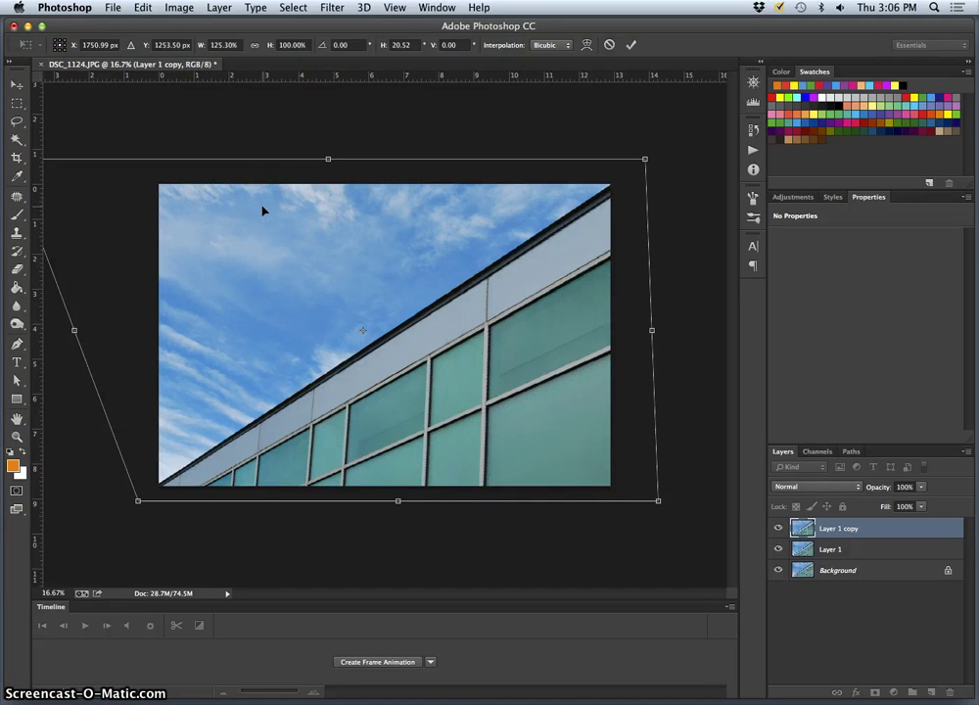
# - Apply the skew, turn guides back on, and add two vertical guides along window mullions
pyautogui.press('Return')
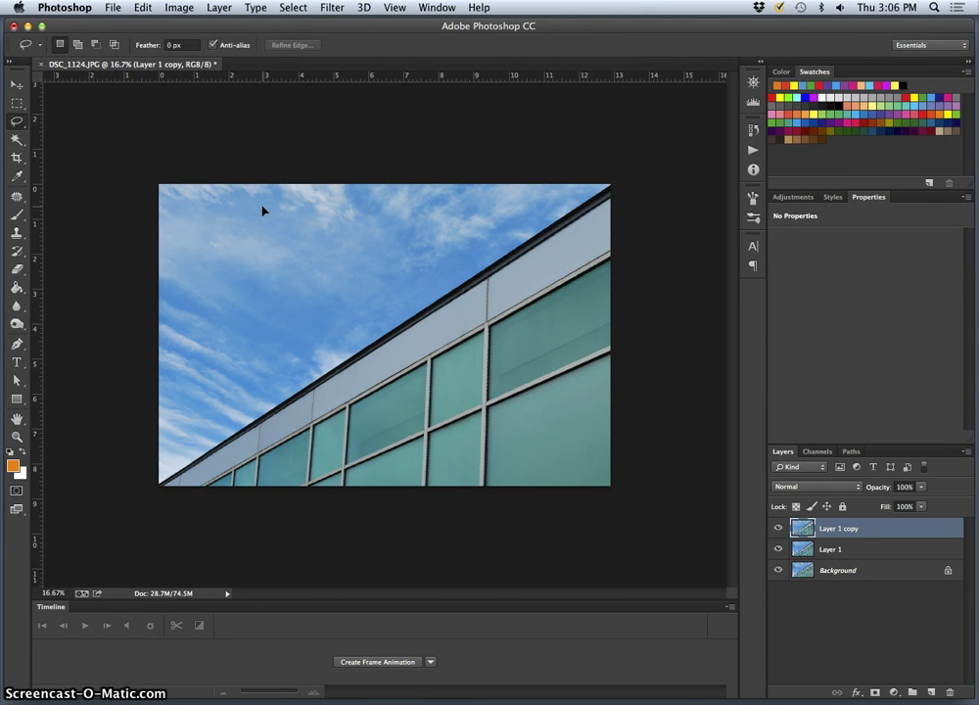
pyautogui.press('super+apostrophe')
pyautogui.press('super+apostrophe')
pyautogui.press('super+semicolon')
pyautogui.press('super+apostrophe')
pyautogui.press('super+apostrophe')
pyautogui.moveTo(35, 217); pyautogui.dragTo(340, 245)
pyautogui.moveTo(39, 245); pyautogui.dragTo(483, 280)
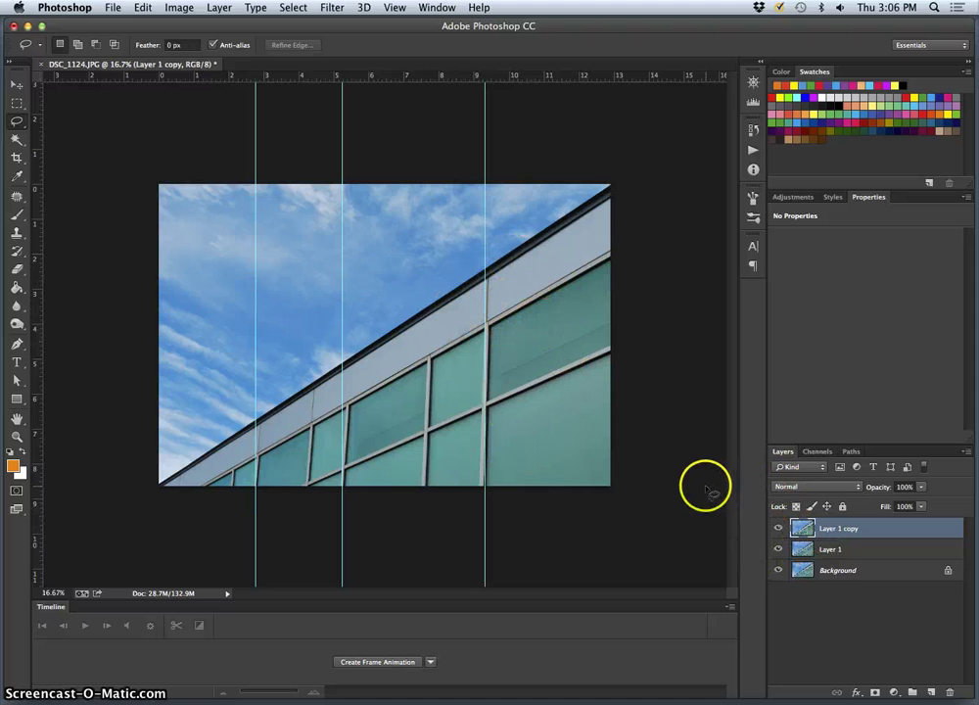
# - Skew Layer 1 copy from its corners so the mullions stand upright, adding a fourth guide
pyautogui.press('super+t')
pyautogui.rightClick(577, 424)
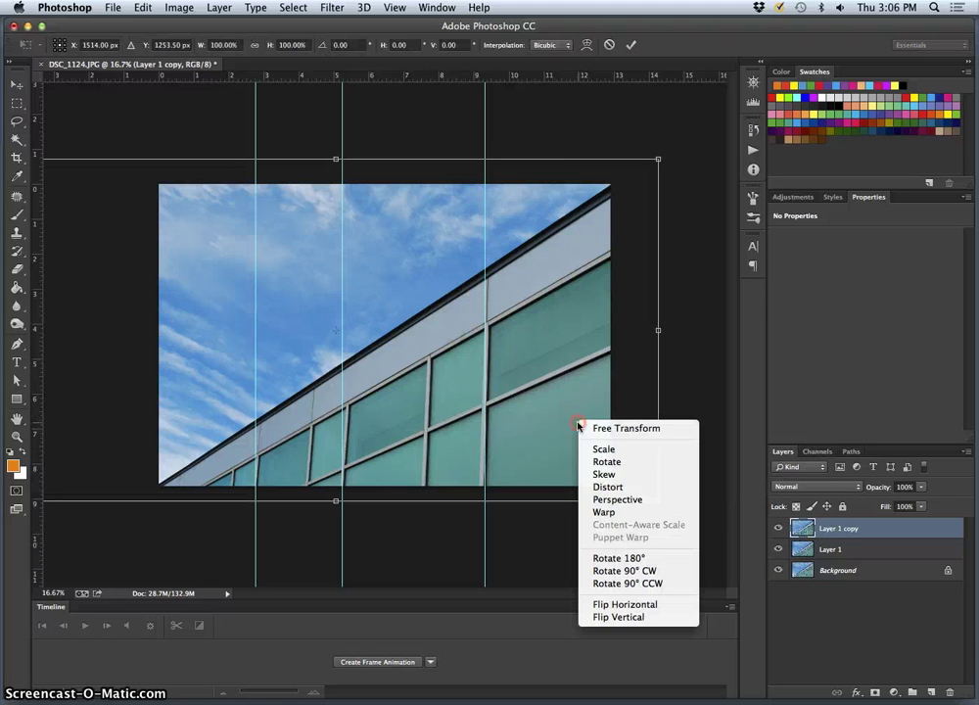
pyautogui.click(606, 473)
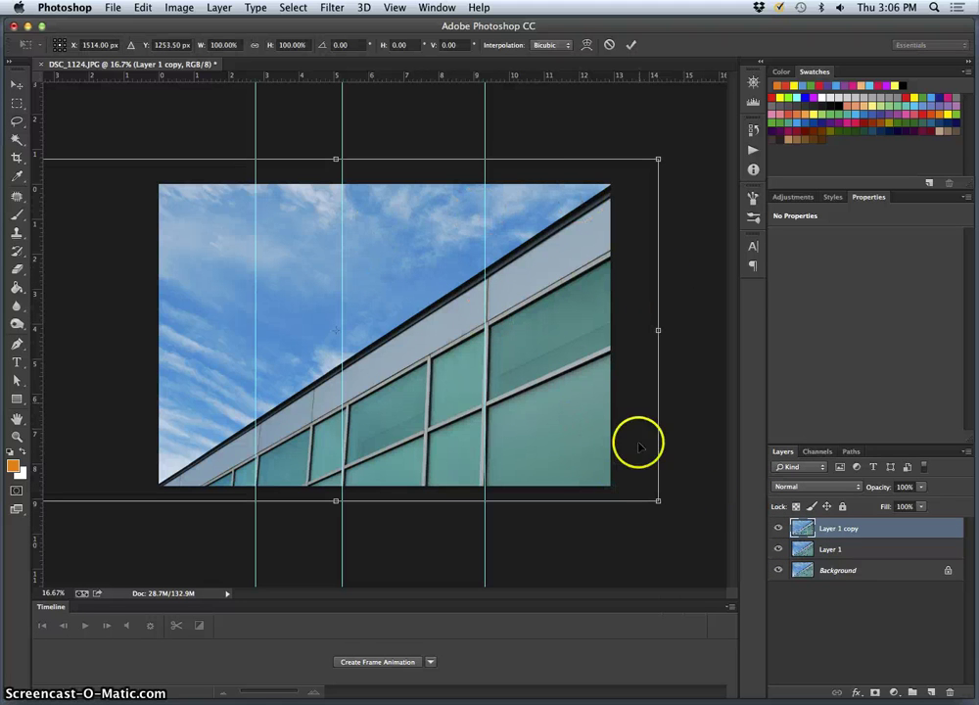
pyautogui.moveTo(659, 501); pyautogui.dragTo(667, 494)
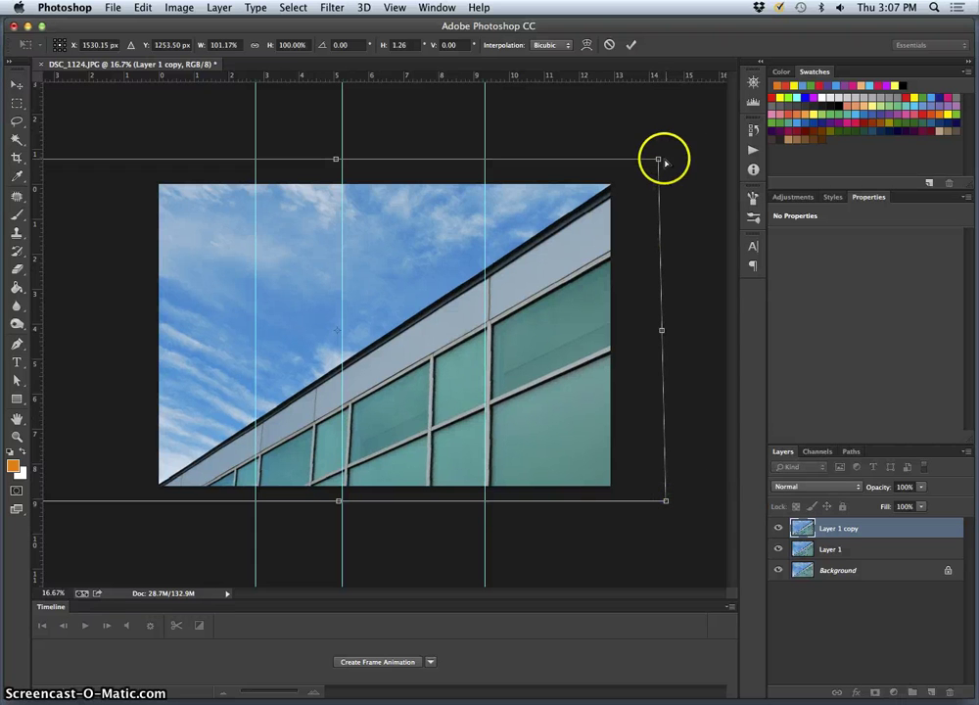
pyautogui.moveTo(660, 160); pyautogui.dragTo(655, 158)
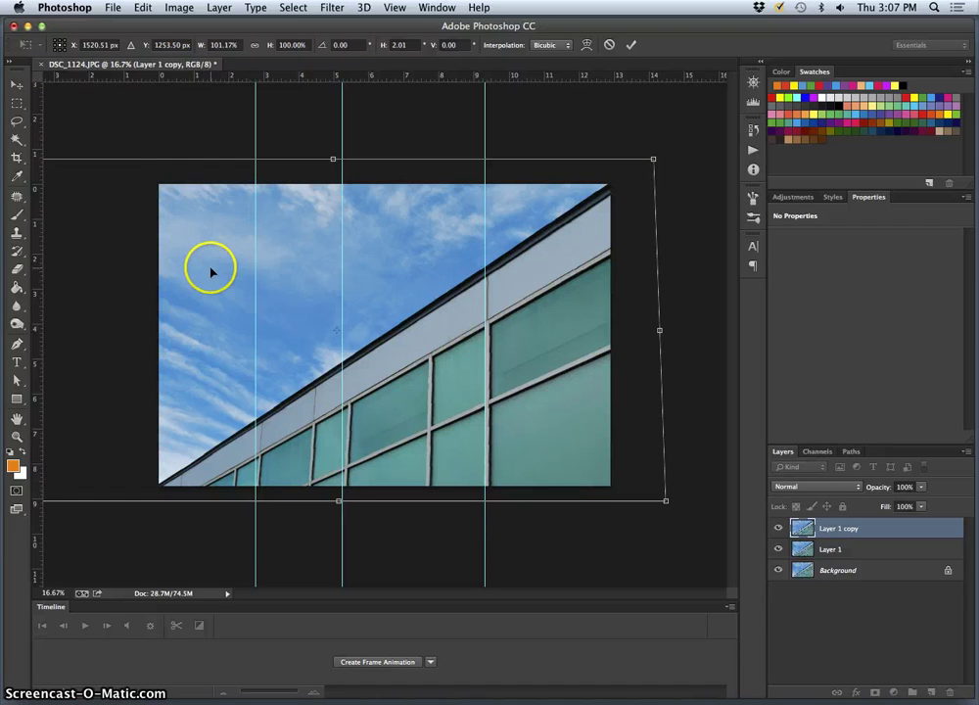
pyautogui.press('super+minus')
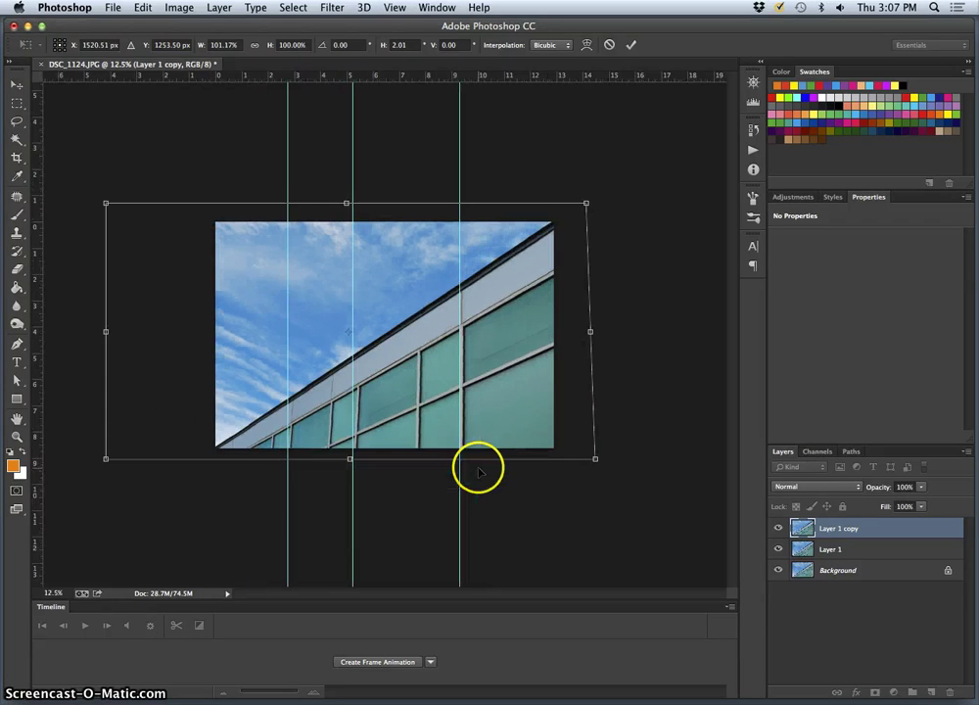
pyautogui.moveTo(106, 203); pyautogui.dragTo(77, 199)
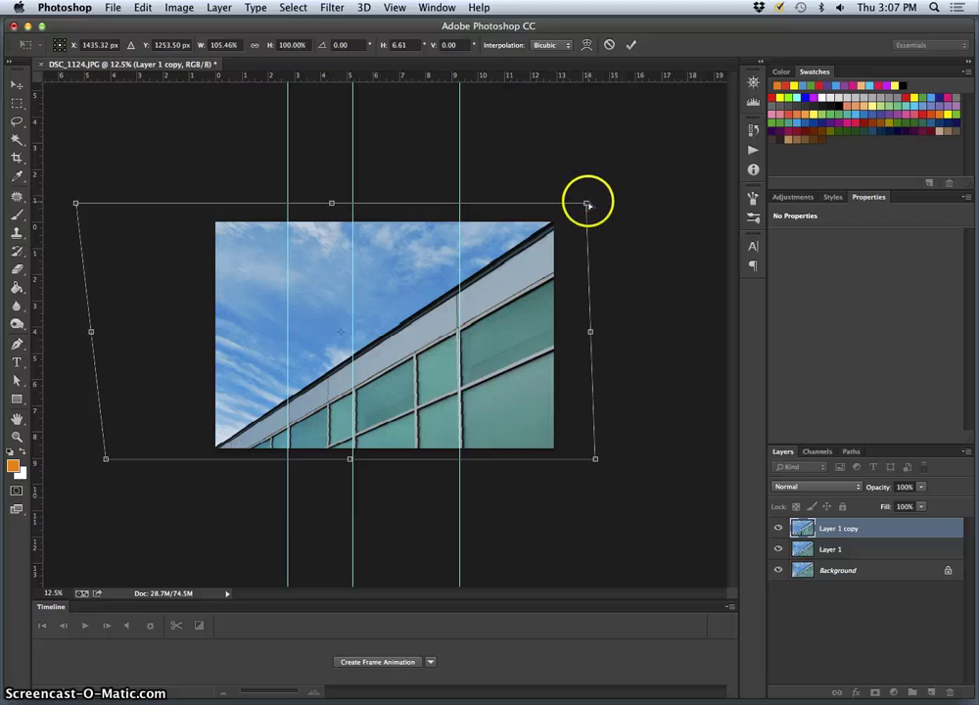
pyautogui.moveTo(586, 205); pyautogui.dragTo(599, 200)
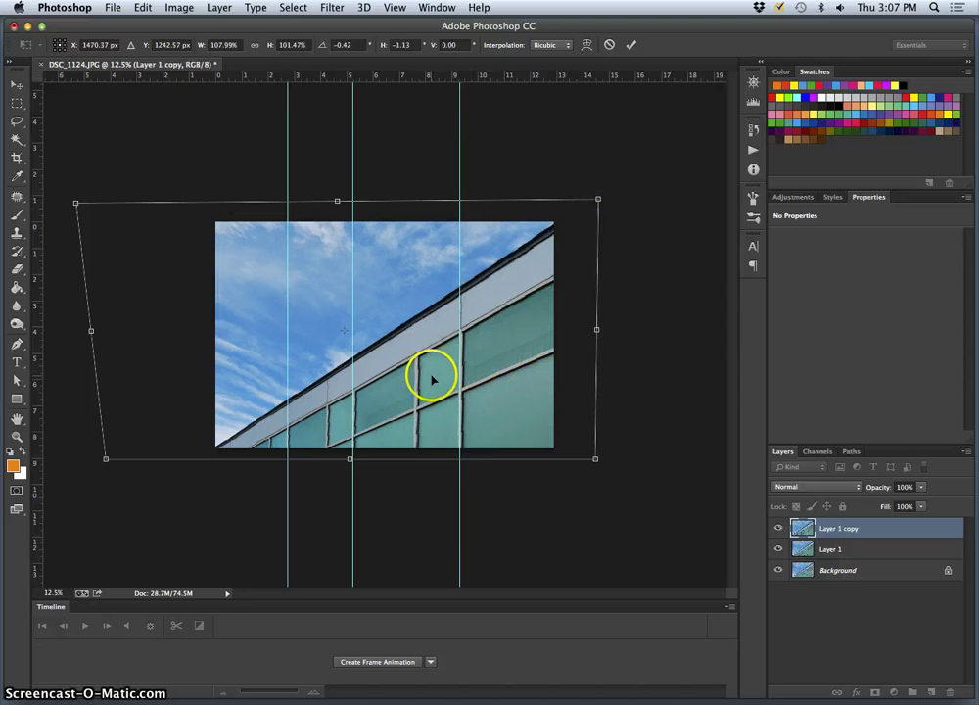
pyautogui.moveTo(37, 396); pyautogui.dragTo(412, 414)
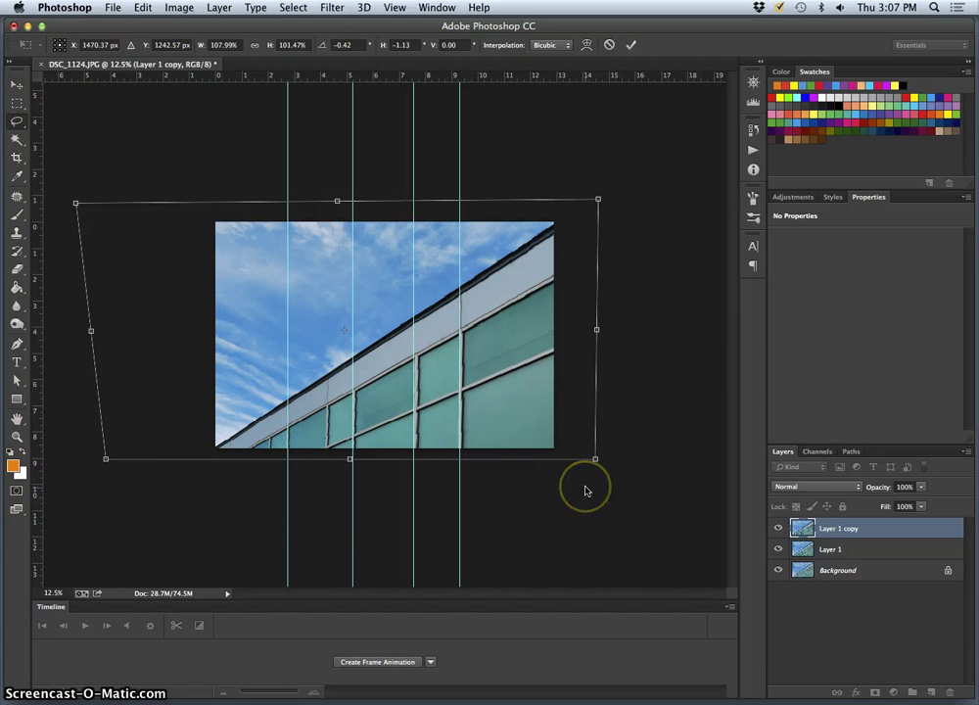
pyautogui.press('Escape')
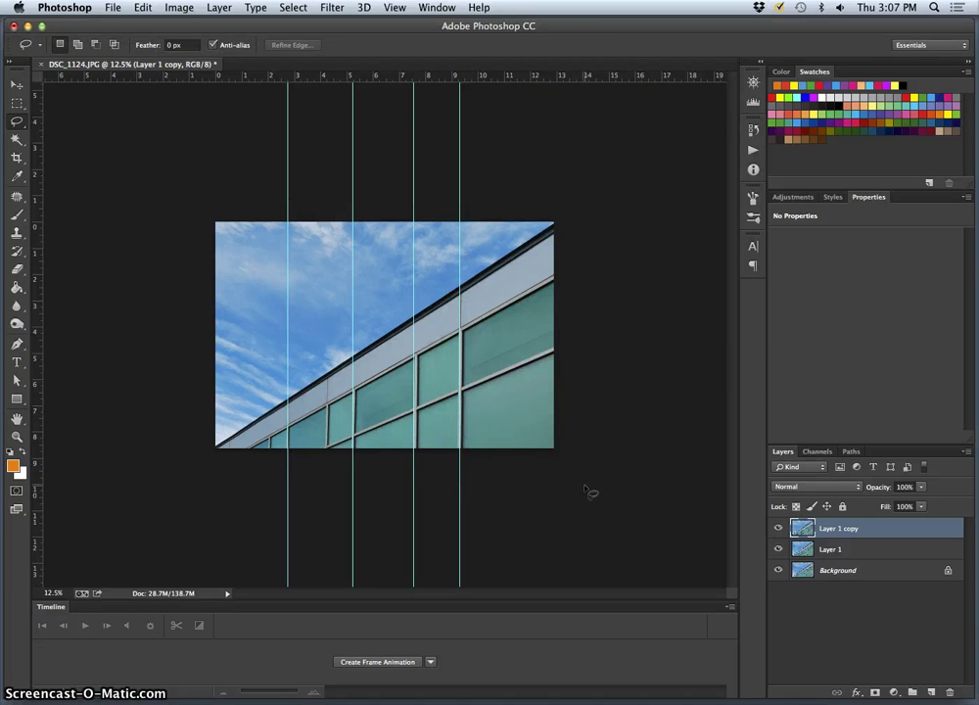
# - Zoom in to add a fifth vertical guide along a mullion, then zoom back out
pyautogui.press('super+plus')
pyautogui.press('super+plus')
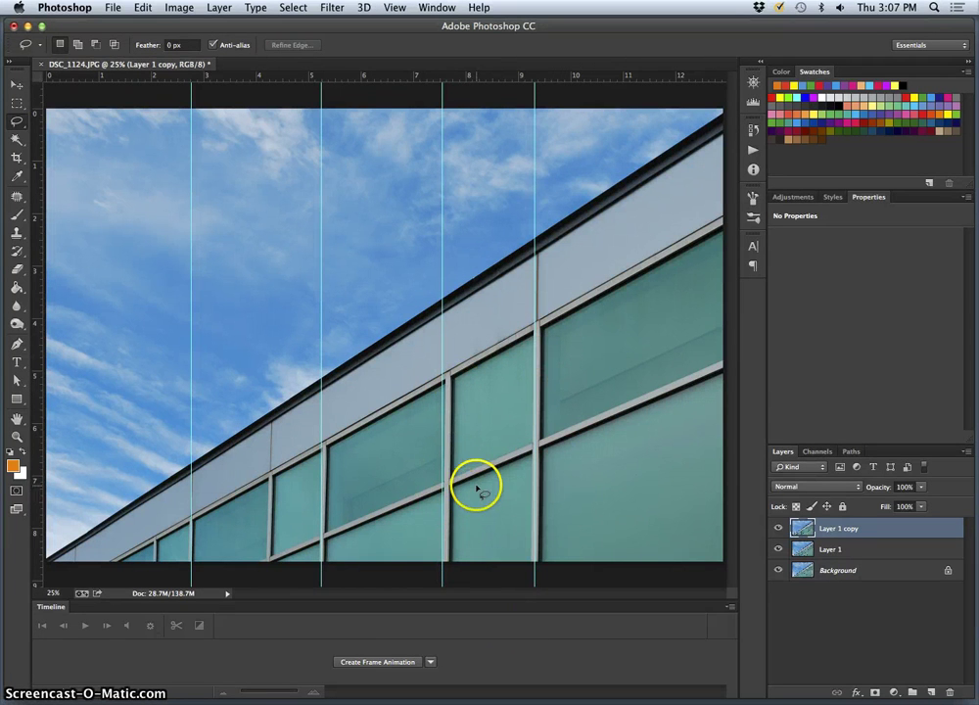
pyautogui.moveTo(38, 441); pyautogui.dragTo(267, 448)
pyautogui.click(349, 484)
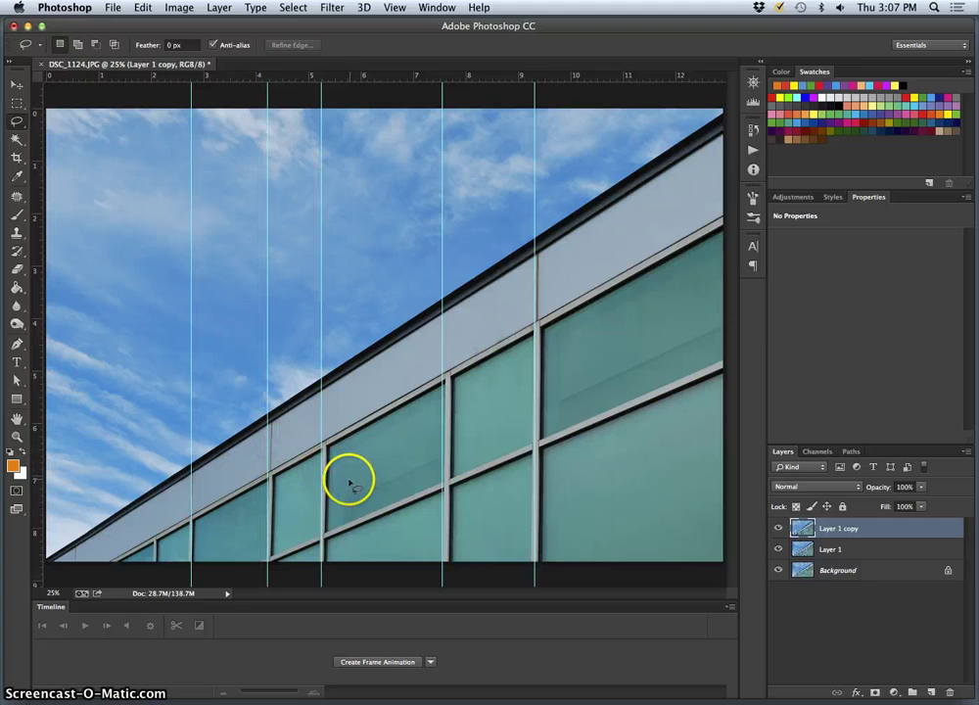
pyautogui.press('super+minus')
# - Skew Layer 1 copy further to about 101.56% width and 1.78° skew, then hide the guides
pyautogui.press('super+t')
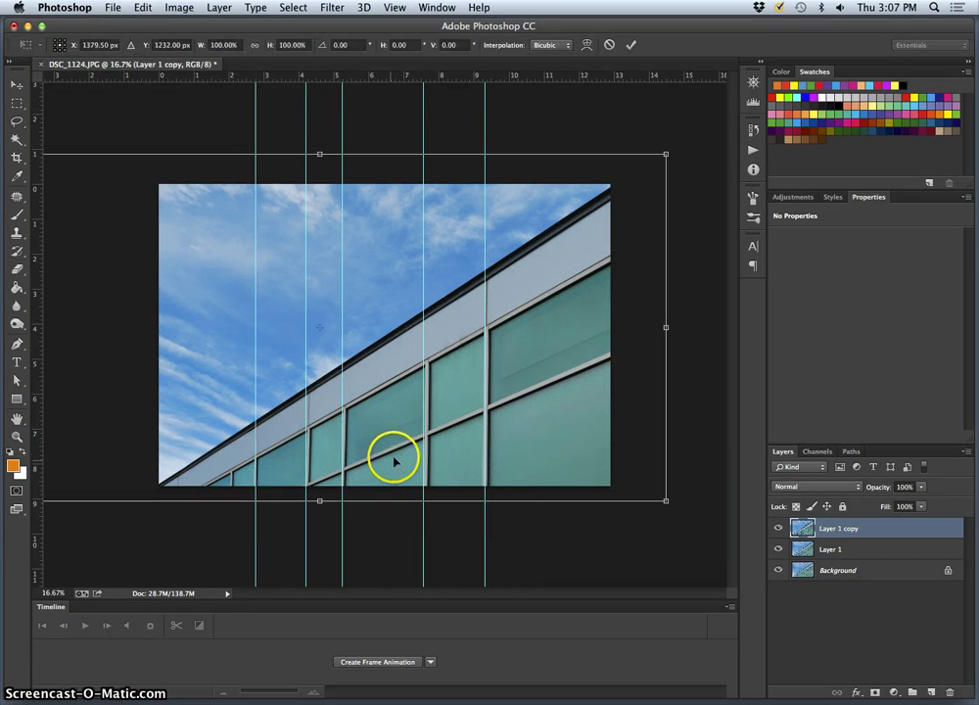
pyautogui.rightClick(564, 463)
pyautogui.click(598, 516)
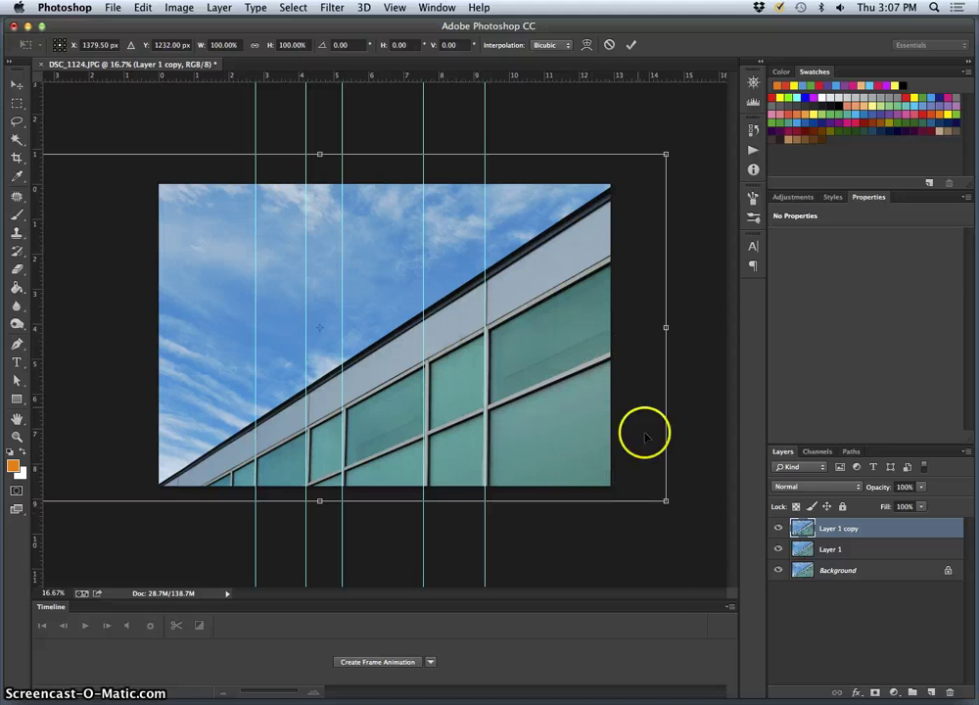
pyautogui.moveTo(665, 500); pyautogui.dragTo(668, 500)
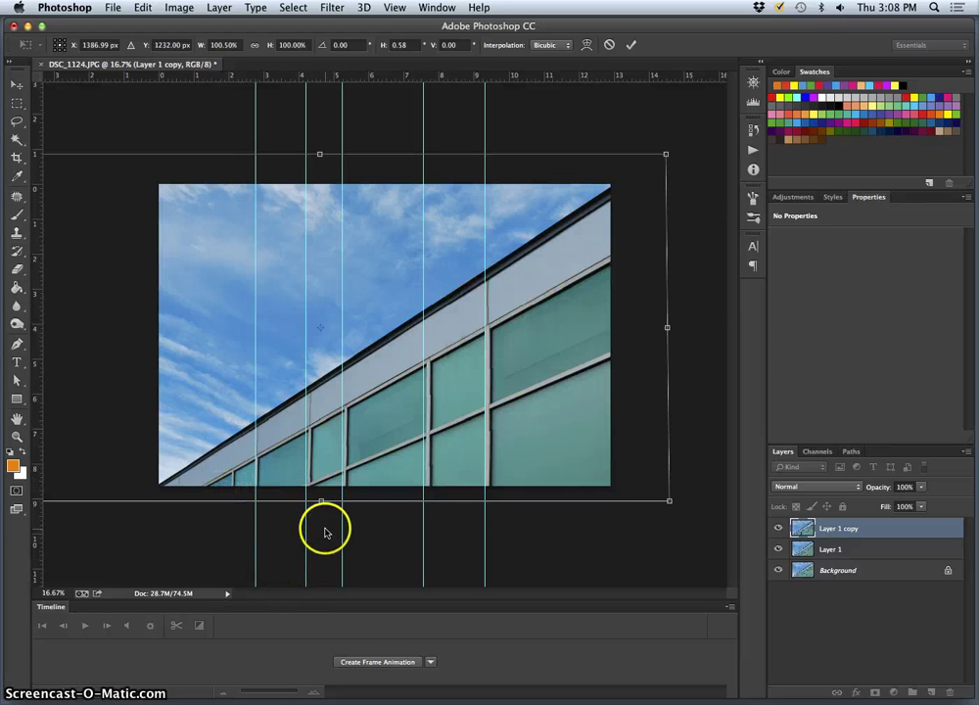
pyautogui.press('super+minus')
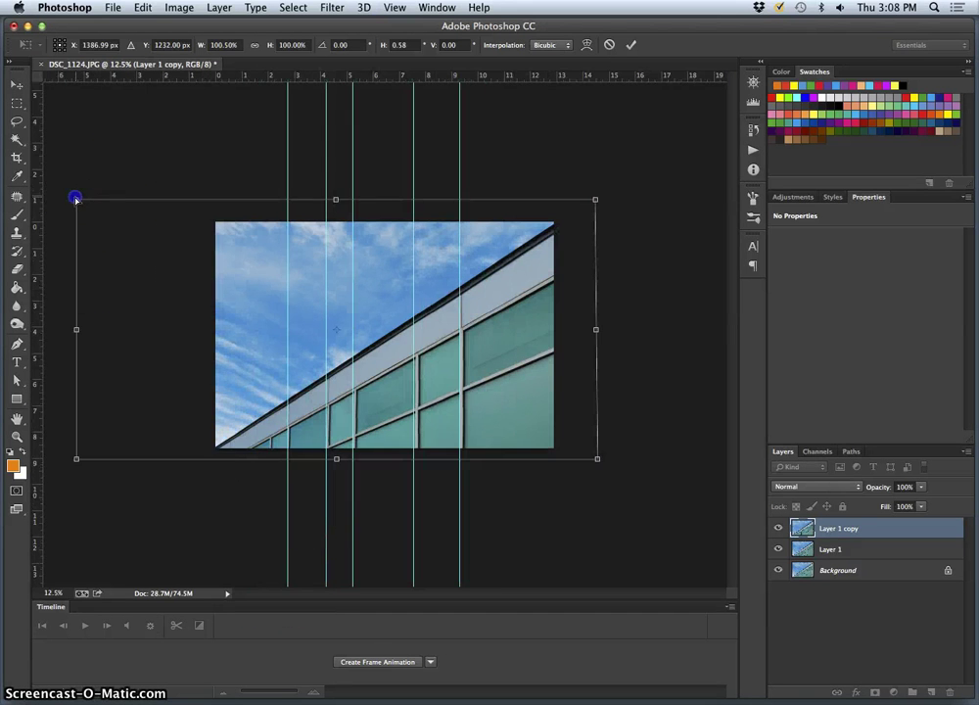
pyautogui.moveTo(73, 198); pyautogui.dragTo(68, 196)
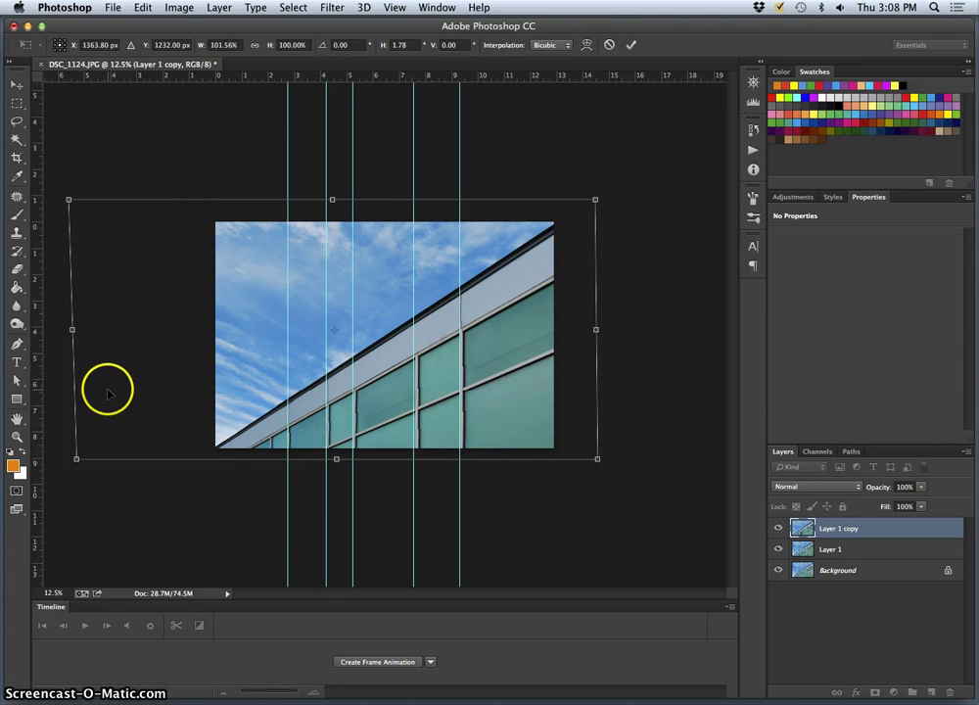
pyautogui.press('Return')
pyautogui.press('l')
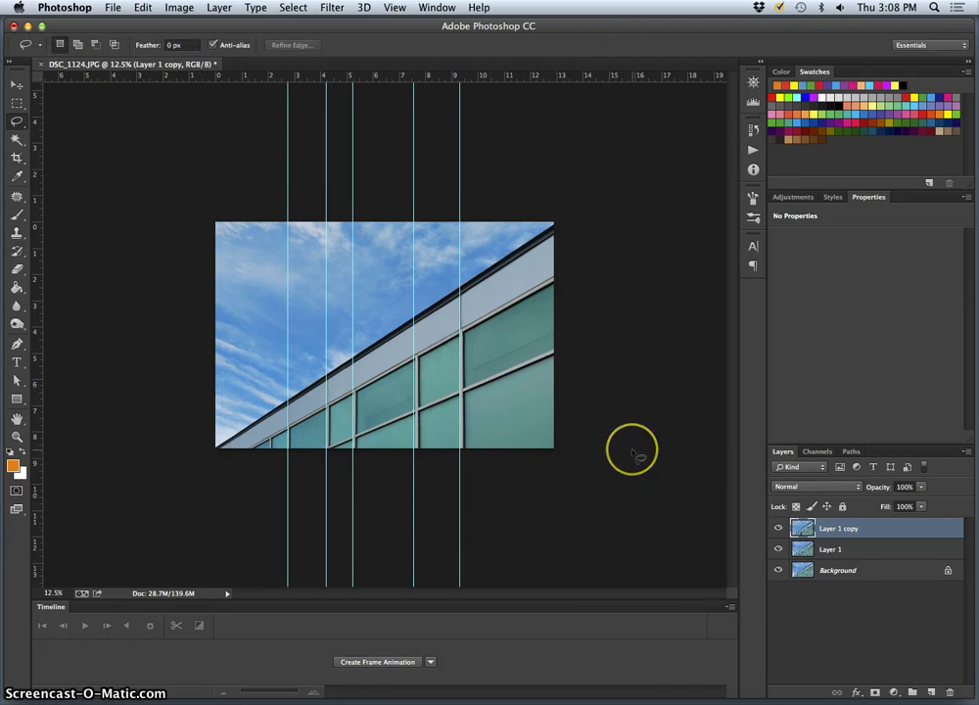
pyautogui.press('super+semicolon')
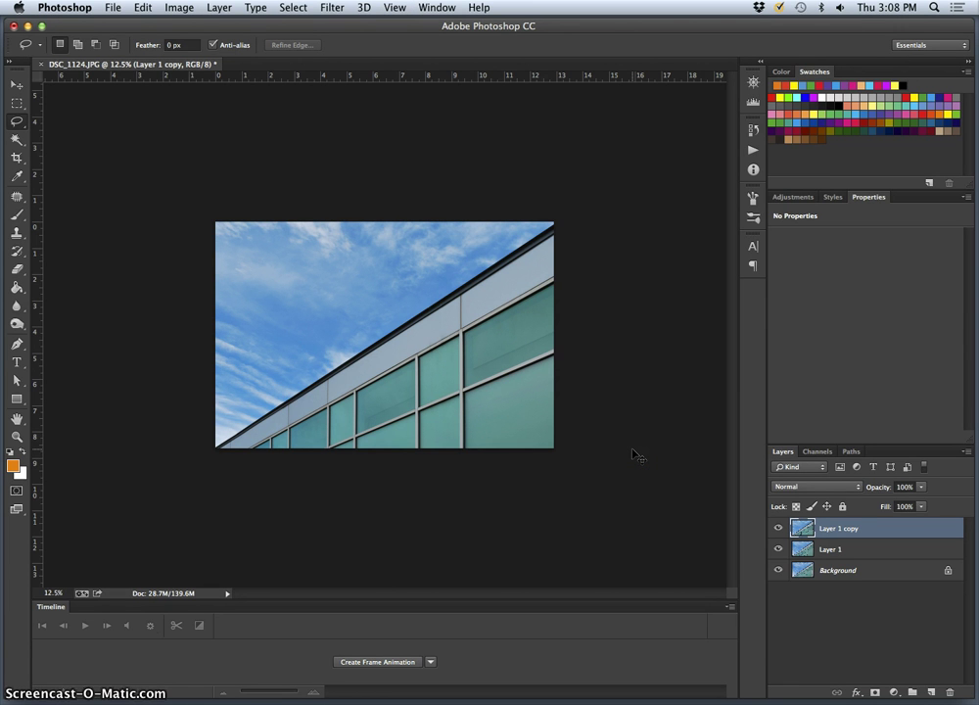
# - Duplicate the facade layer as Layer 1 copy 2, enlarge it slightly and nudge it up
pyautogui.press('super+equal')
pyautogui.click(634, 442)
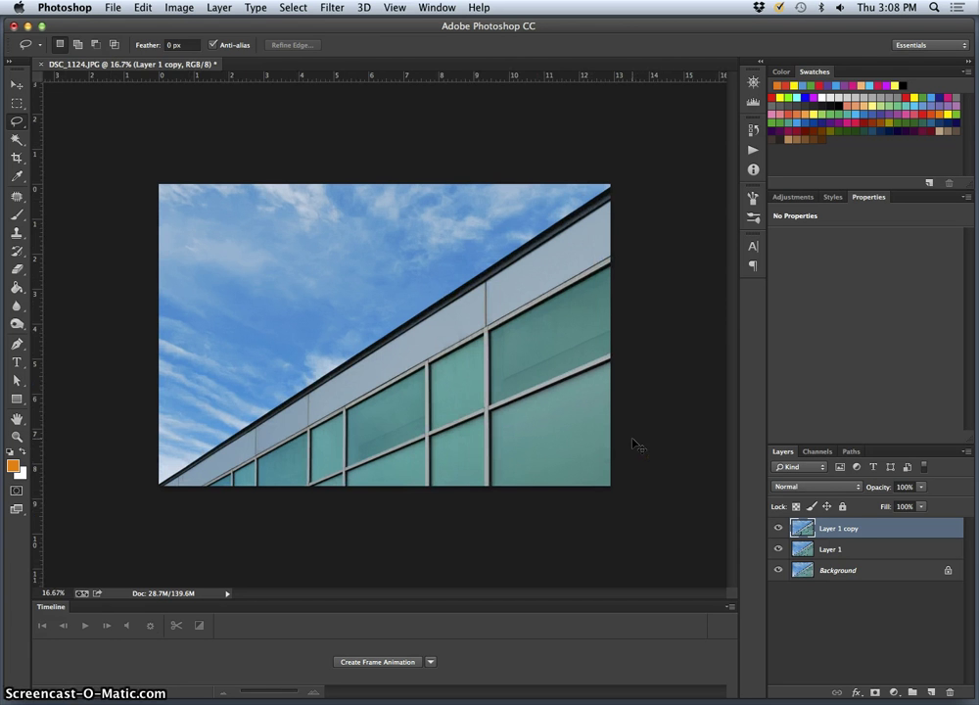
pyautogui.click(588, 423)
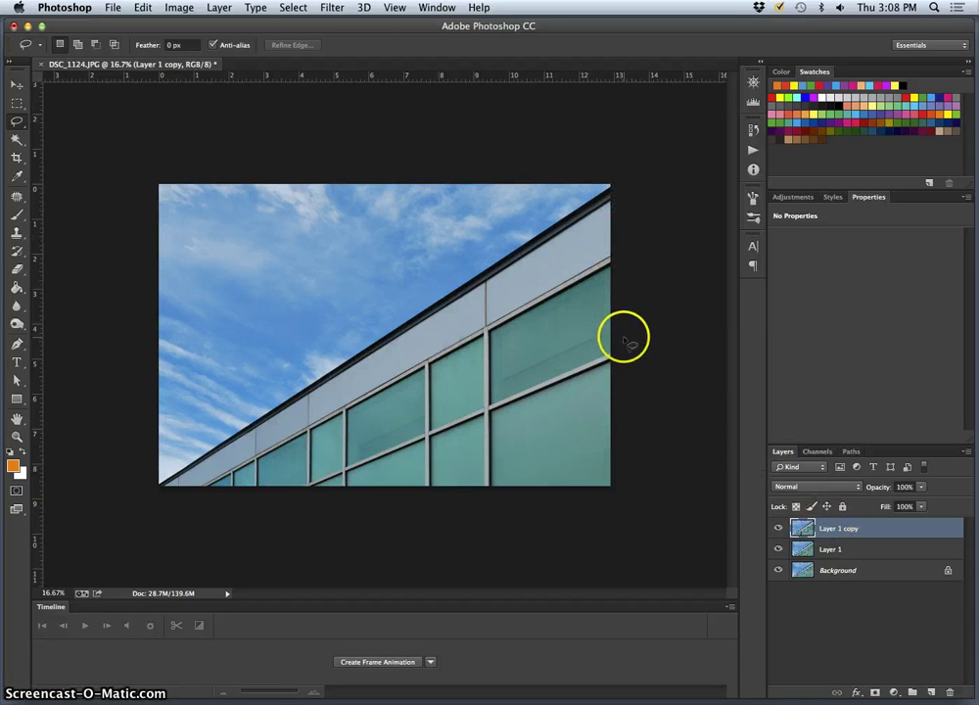
pyautogui.press('super+j')
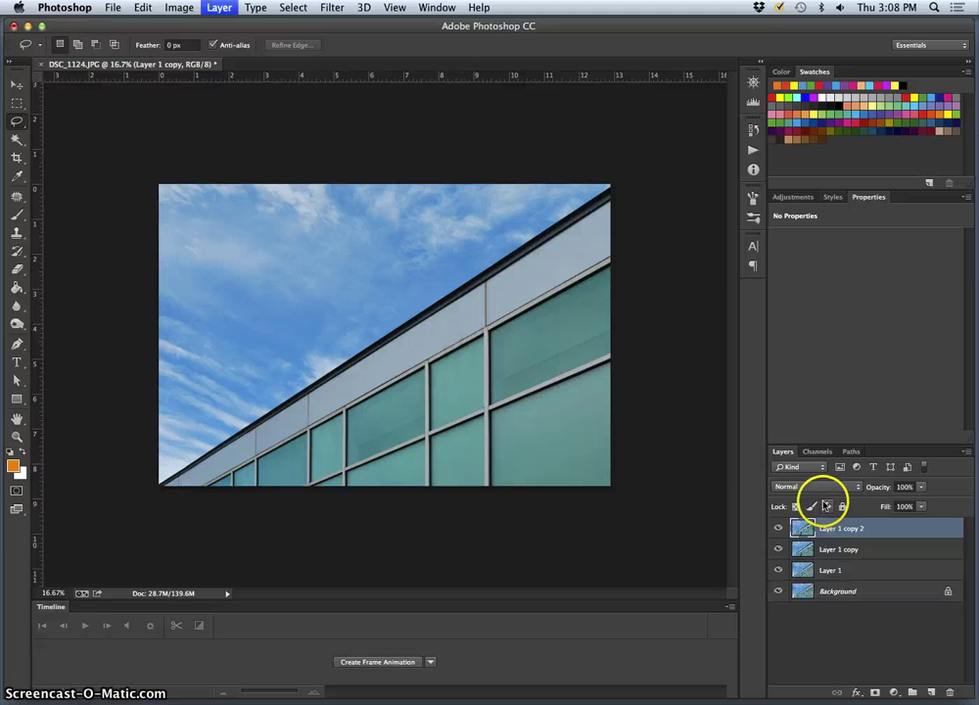
pyautogui.press('super+t')
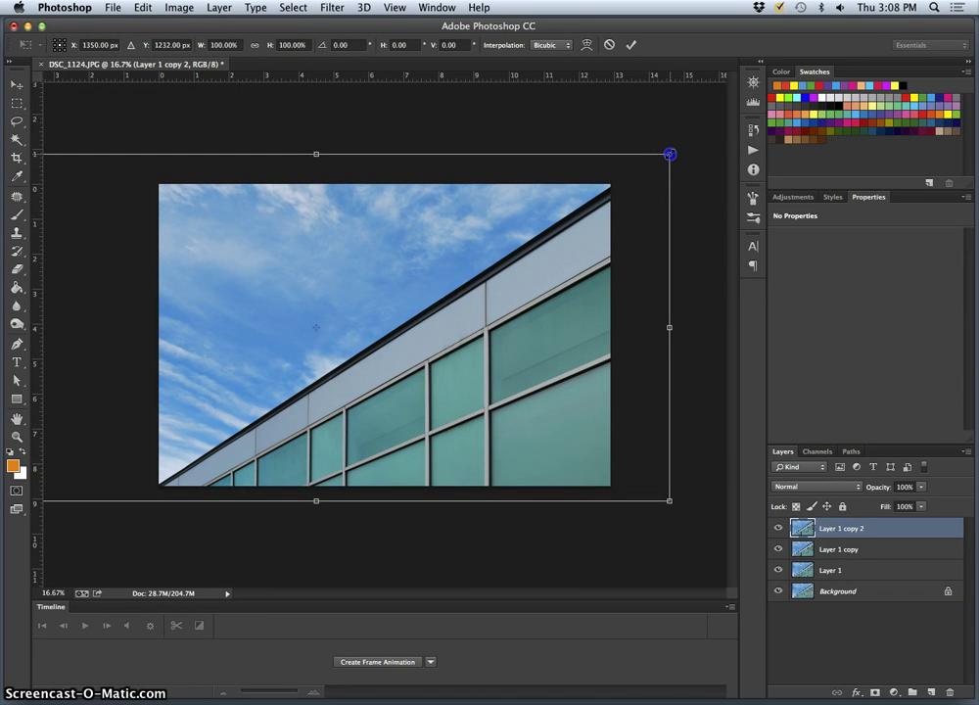
pyautogui.moveTo(669, 154); pyautogui.dragTo(675, 146)
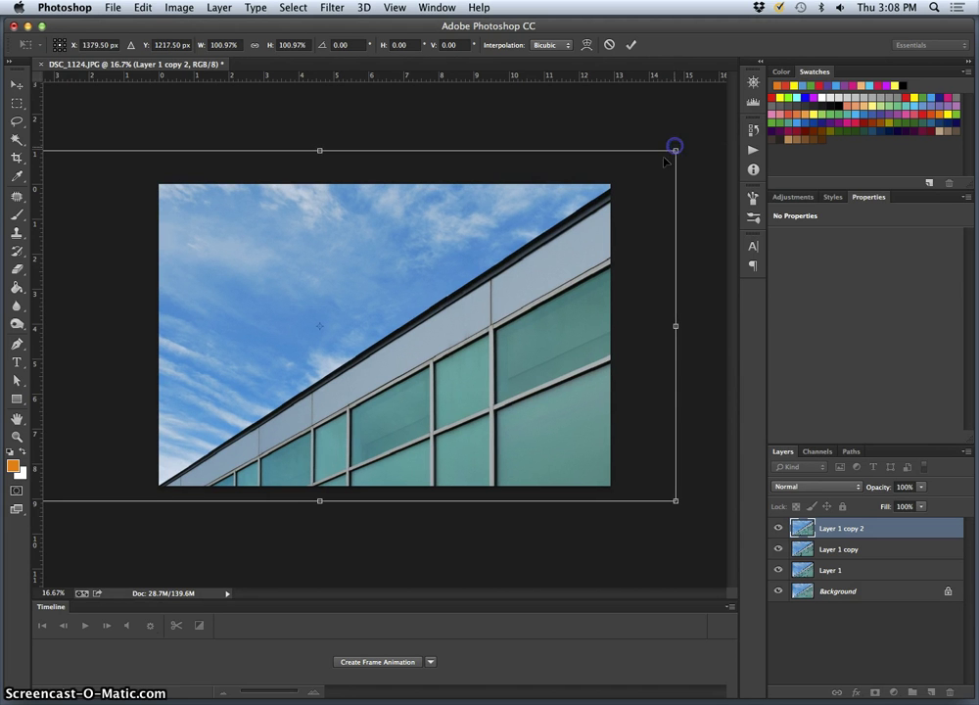
pyautogui.moveTo(548, 265); pyautogui.dragTo(548, 264)
pyautogui.moveTo(675, 150); pyautogui.dragTo(675, 150)
# - Distort Layer 1 copy 2 by lifting its top-right corner, and add a vertical guide at left
pyautogui.rightClick(601, 333)
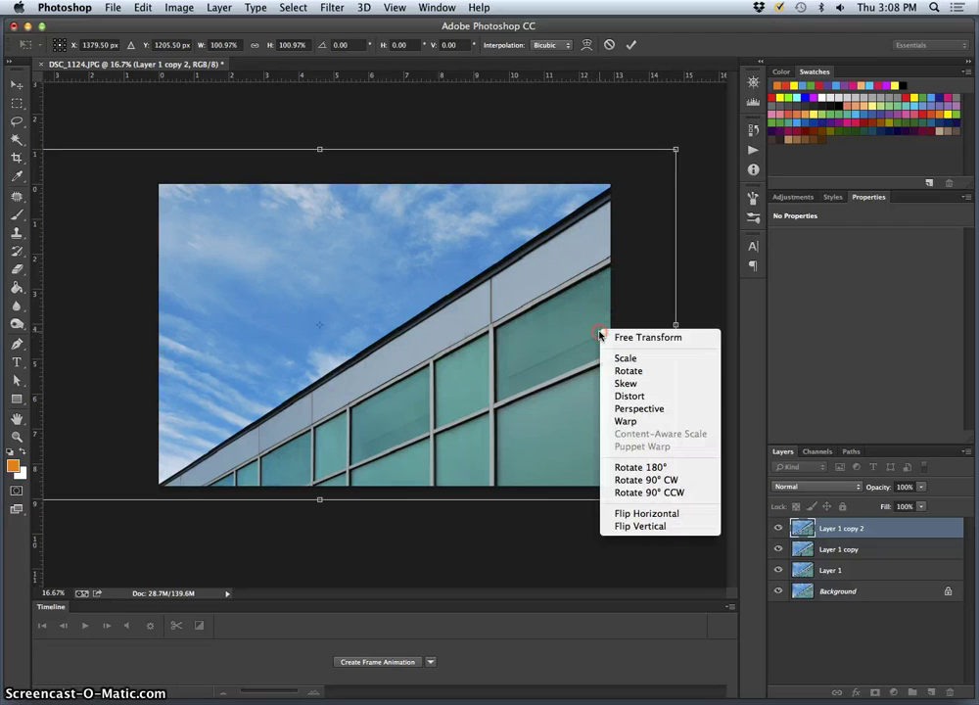
pyautogui.click(636, 395)
pyautogui.moveTo(678, 149); pyautogui.dragTo(678, 145)
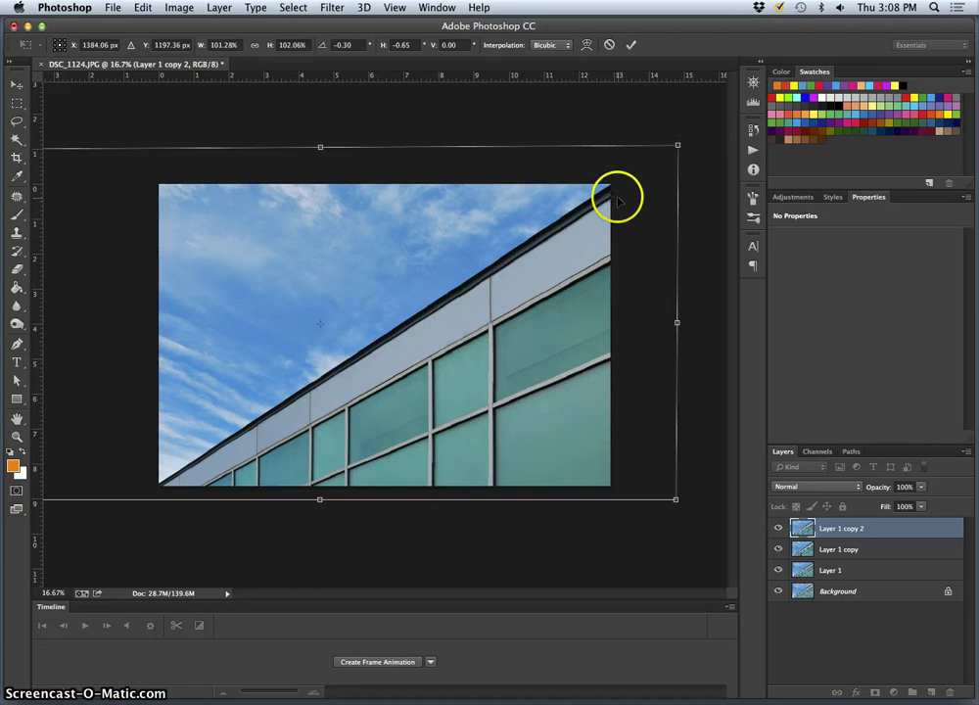
pyautogui.moveTo(677, 145); pyautogui.dragTo(678, 146)
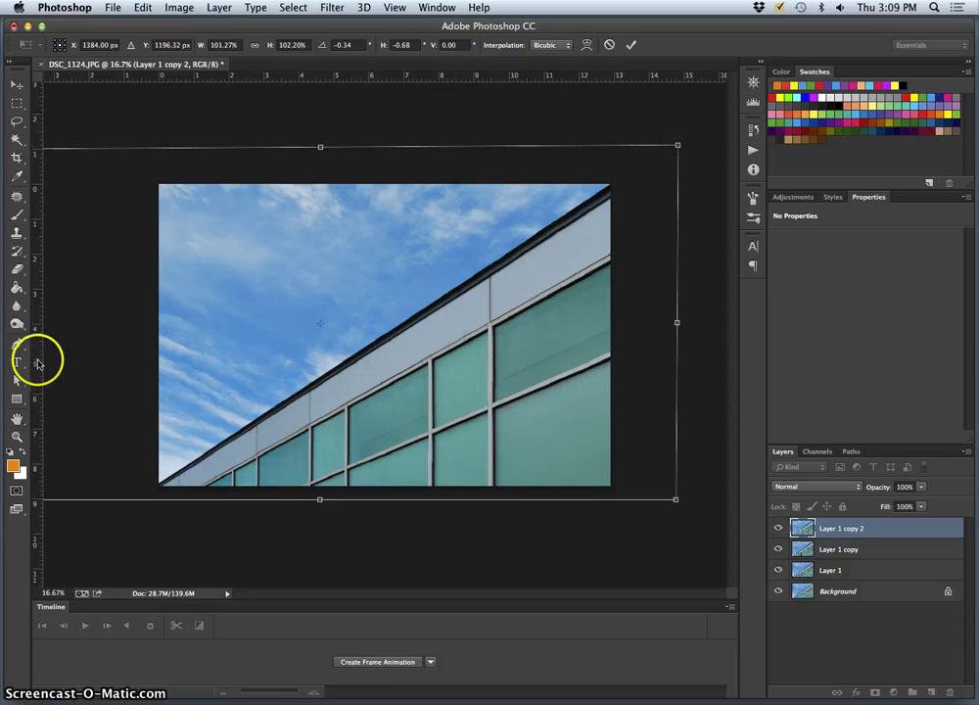
pyautogui.moveTo(39, 363)
pyautogui.mouseDown()
pyautogui.moveTo(289, 388)
pyautogui.moveTo(488, 372)
pyautogui.moveTo(265, 377)
pyautogui.moveTo(39, 365)
pyautogui.mouseUp()
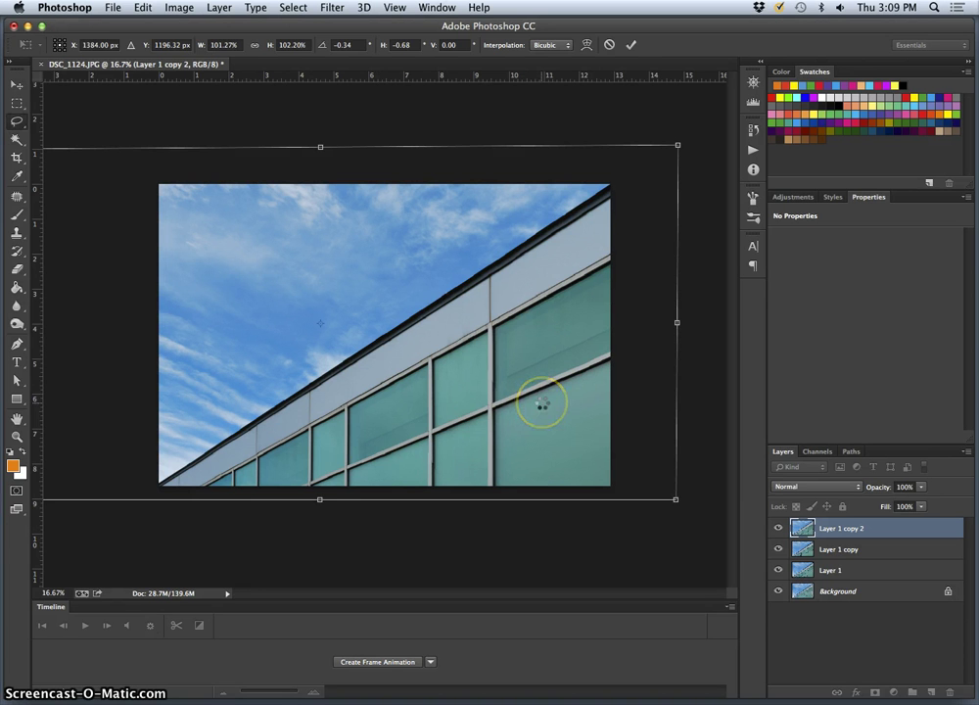
pyautogui.press('Return')
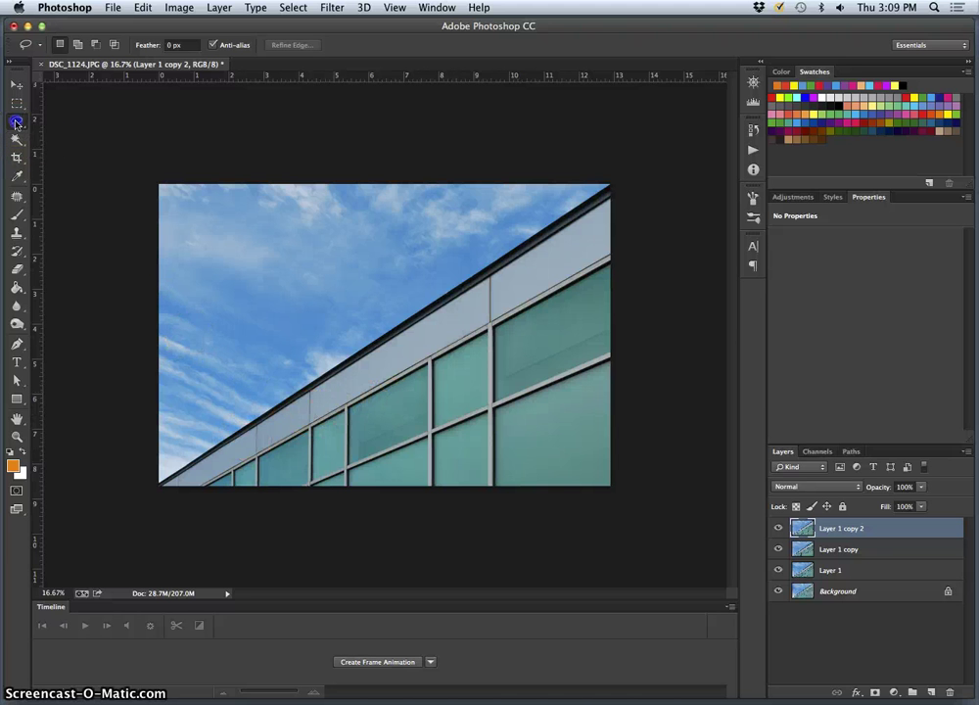
pyautogui.moveTo(19, 123); pyautogui.dragTo(51, 106)
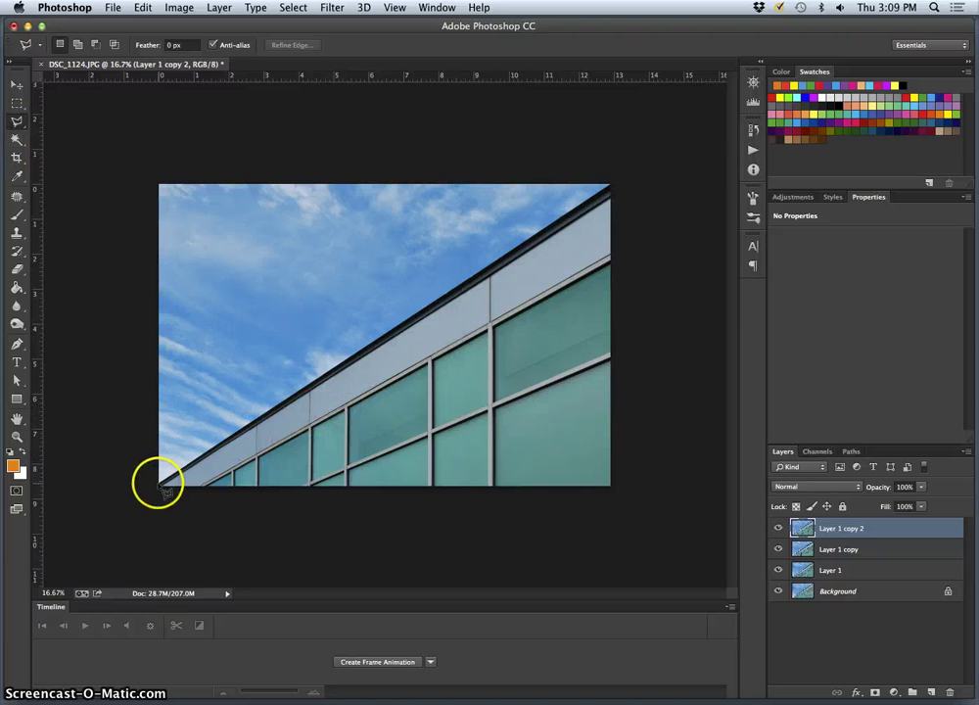
pyautogui.click(507, 284)
pyautogui.click(624, 190)
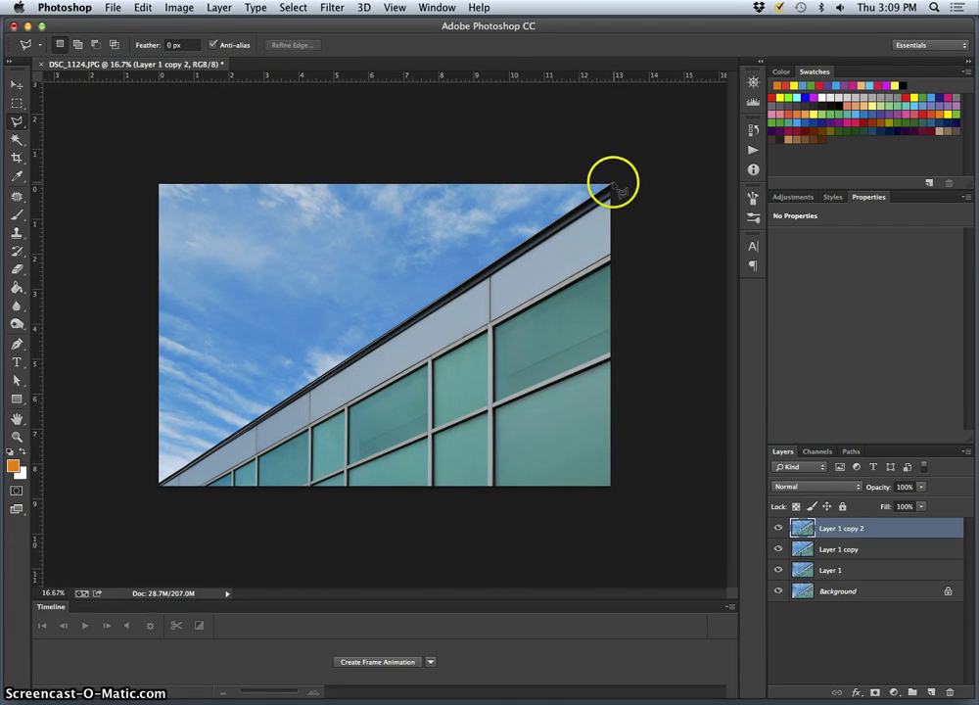
pyautogui.click(160, 483)
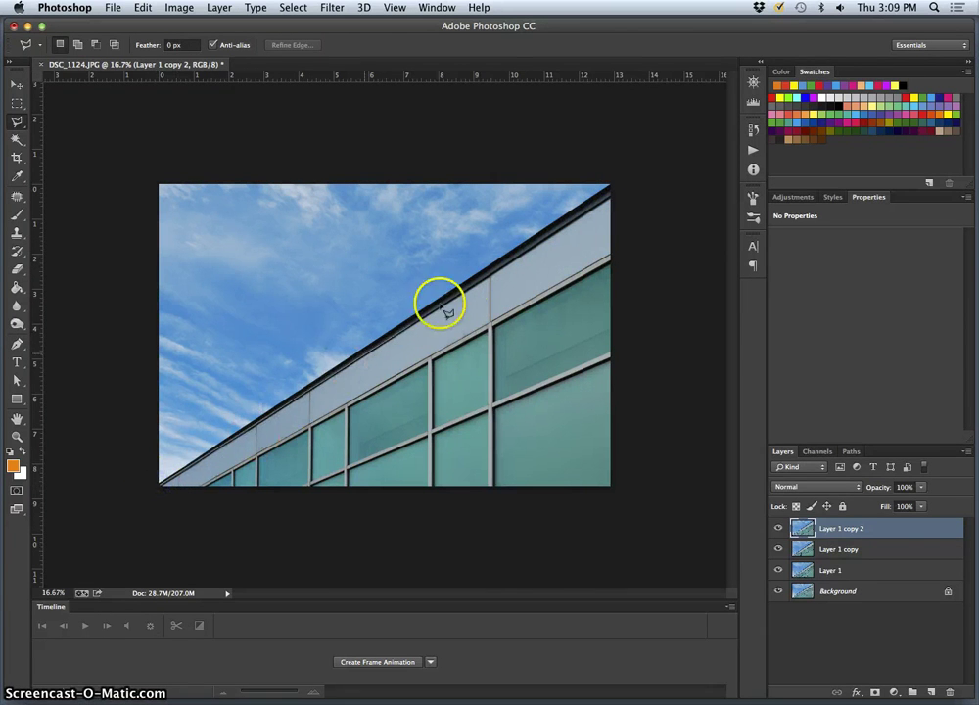
pyautogui.click(609, 184)
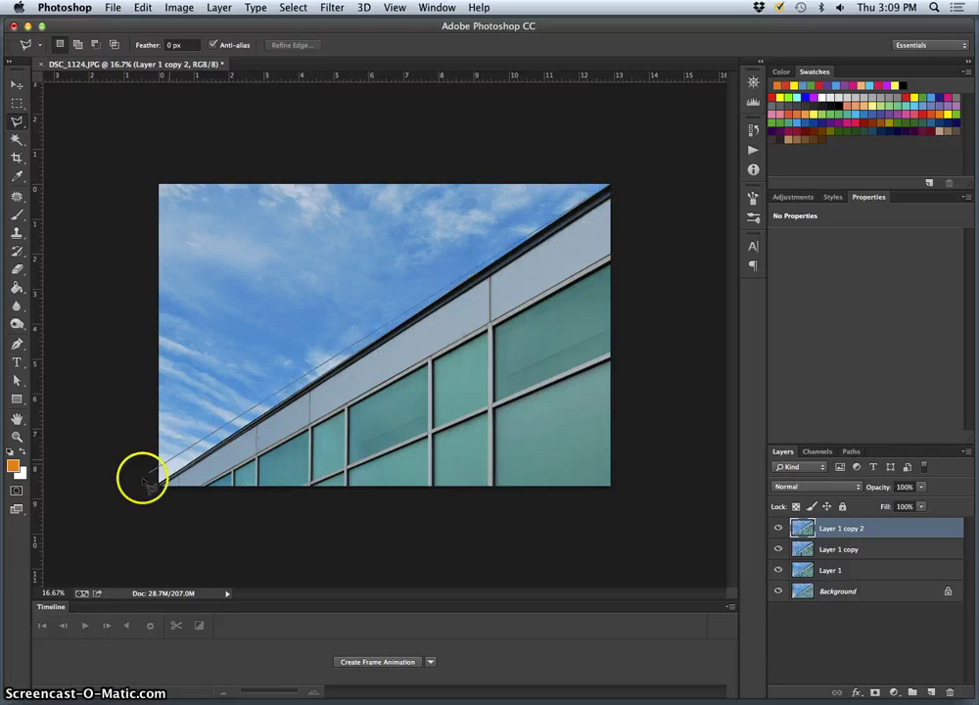
pyautogui.doubleClick(313, 479)
pyautogui.click(308, 480)
pyautogui.press('super+equal')
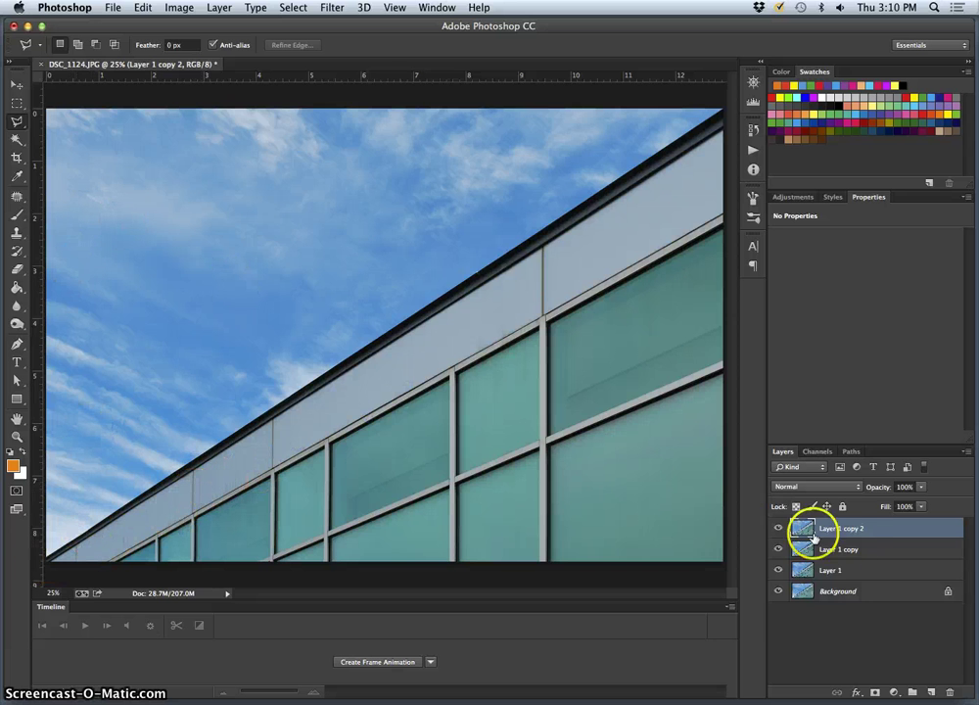
# - Duplicate the layer as Layer 1 copy 3 and distort it from its lower-left corner
pyautogui.press('super+j')
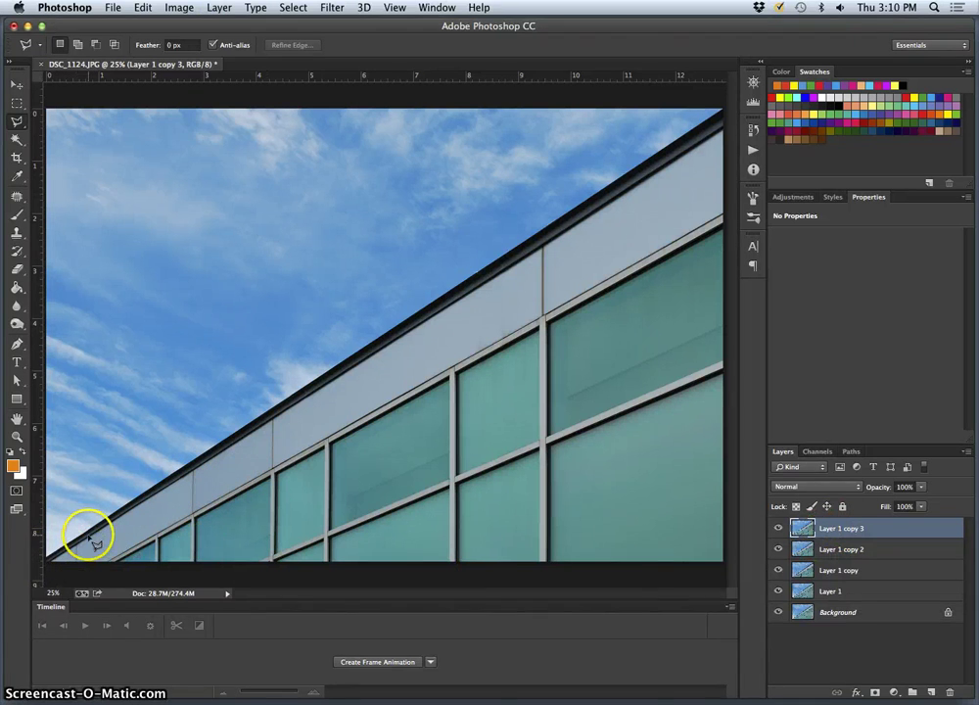
pyautogui.press('super+t')
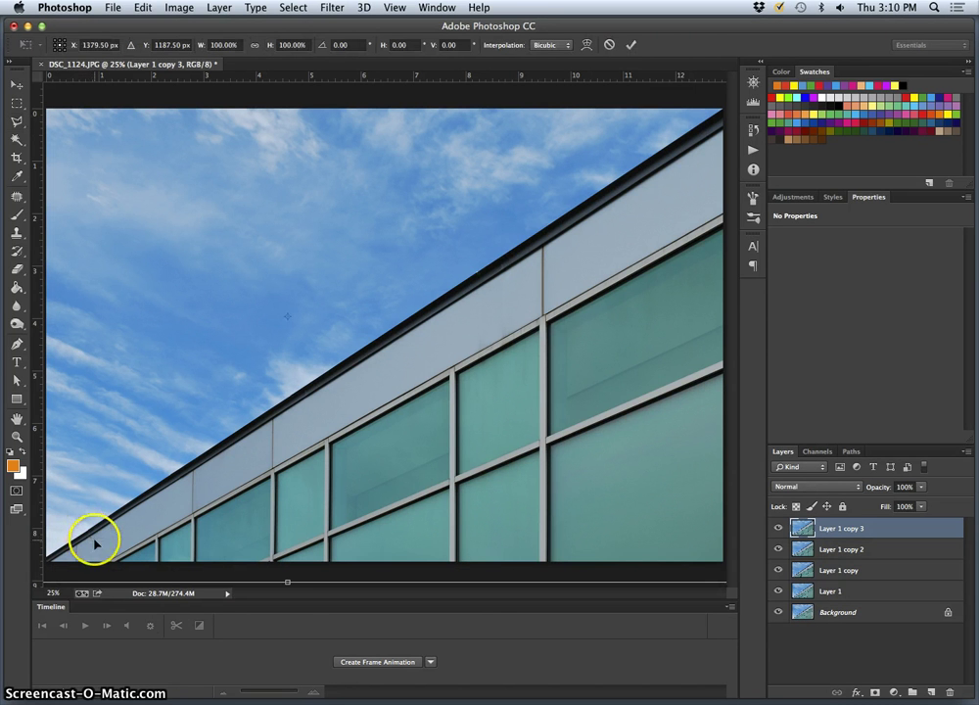
pyautogui.rightClick(184, 514)
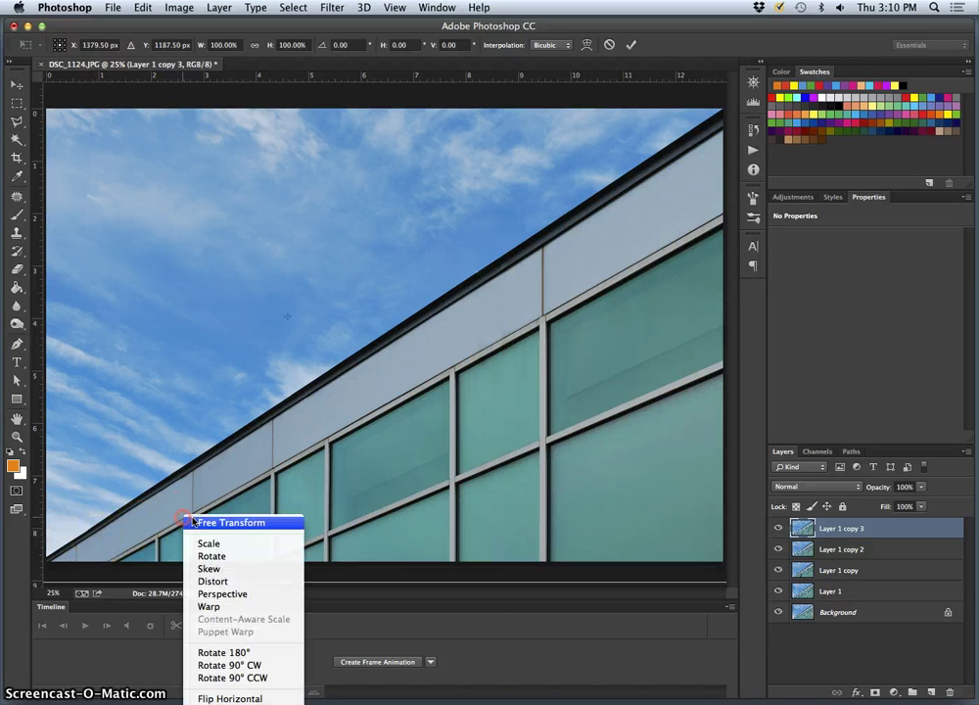
pyautogui.click(213, 582)
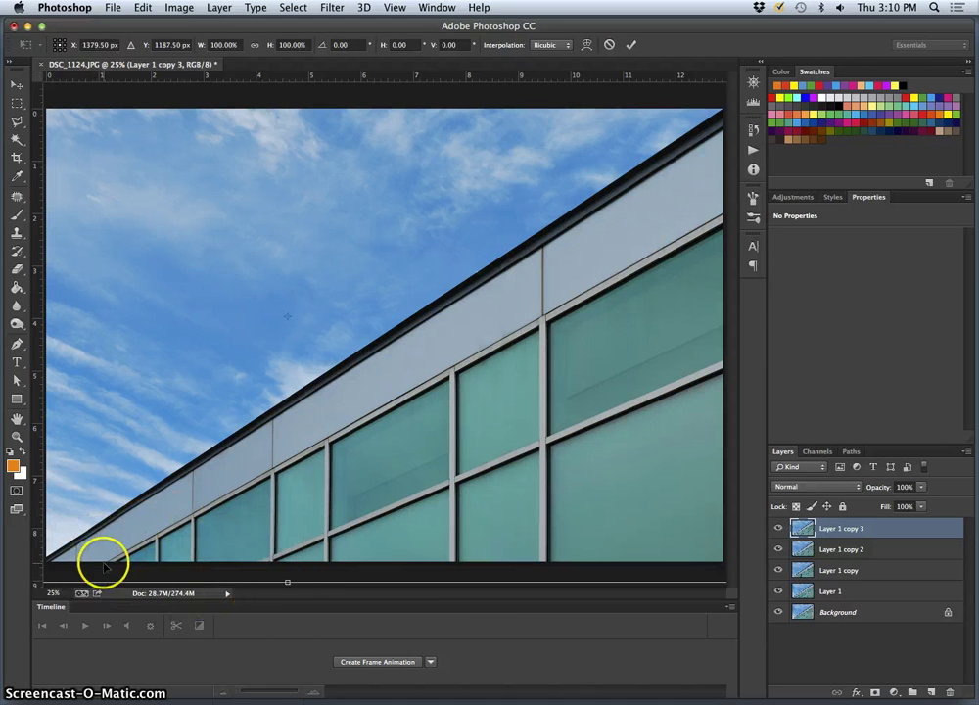
pyautogui.press('super+minus')
pyautogui.press('super+minus')
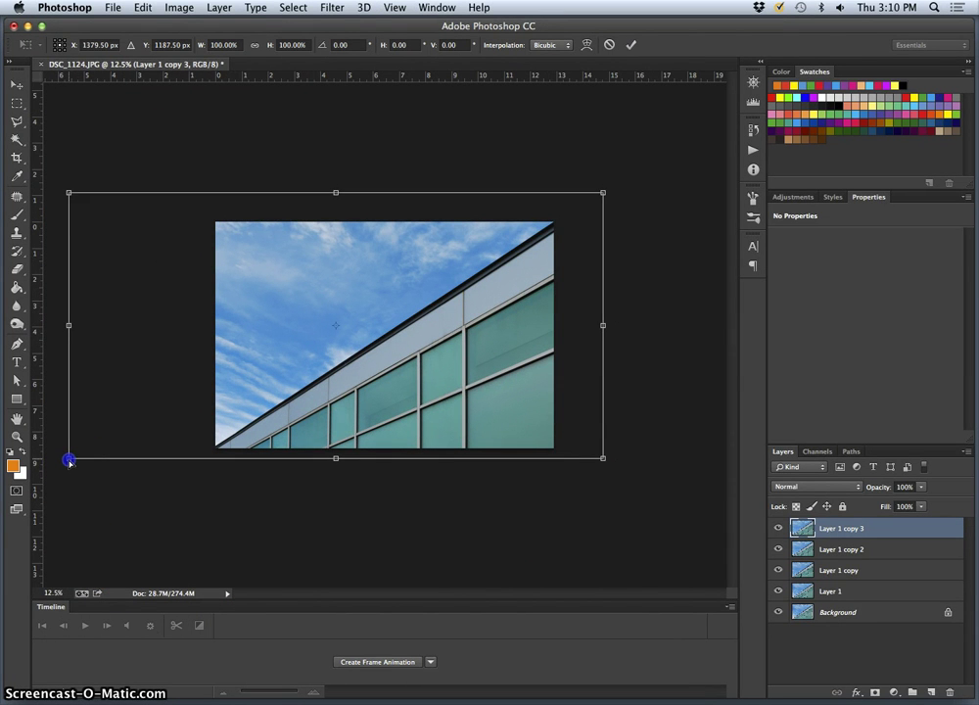
pyautogui.moveTo(68, 462); pyautogui.dragTo(69, 460)
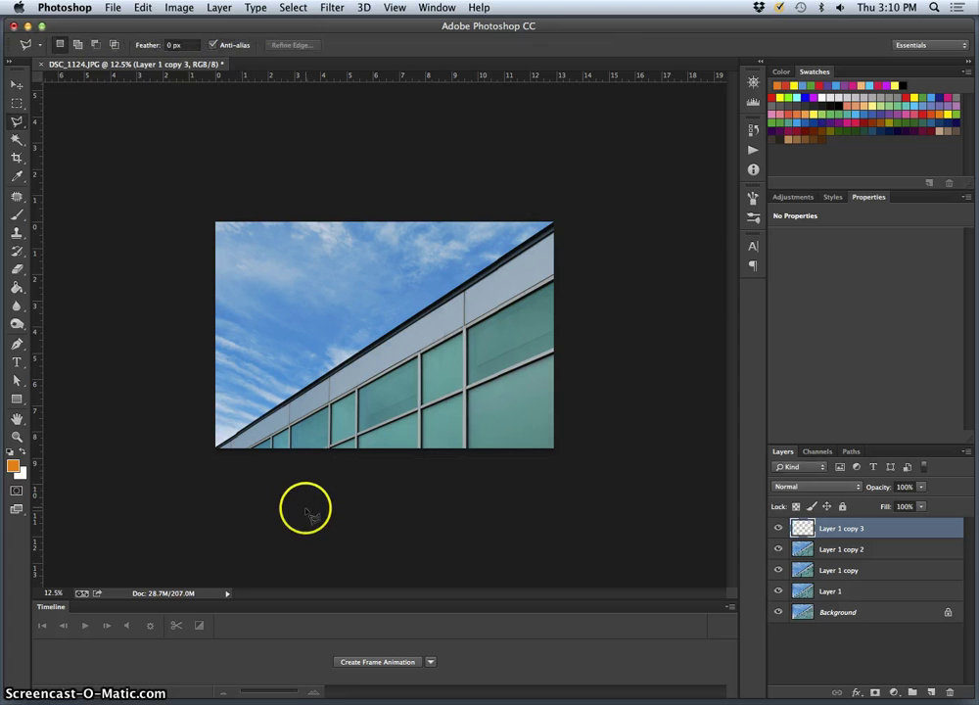
# - Set the zoom to 16.67% and toggle Layer 1 copy 3 off and on three times to compare
pyautogui.press('super+equal')
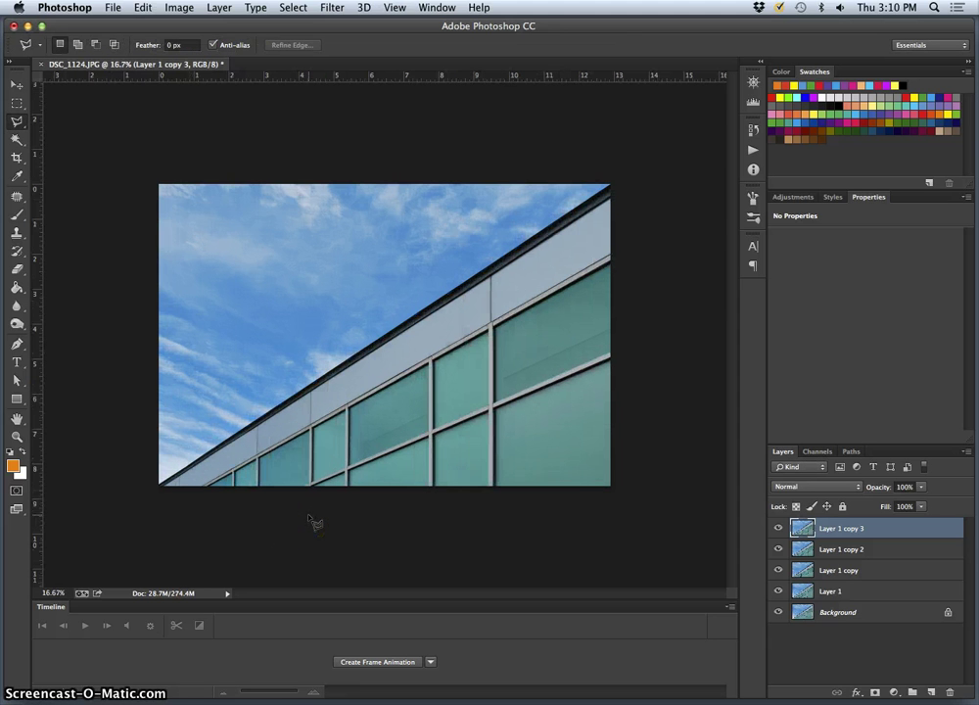
pyautogui.press('super+equal')
pyautogui.press('super+minus')
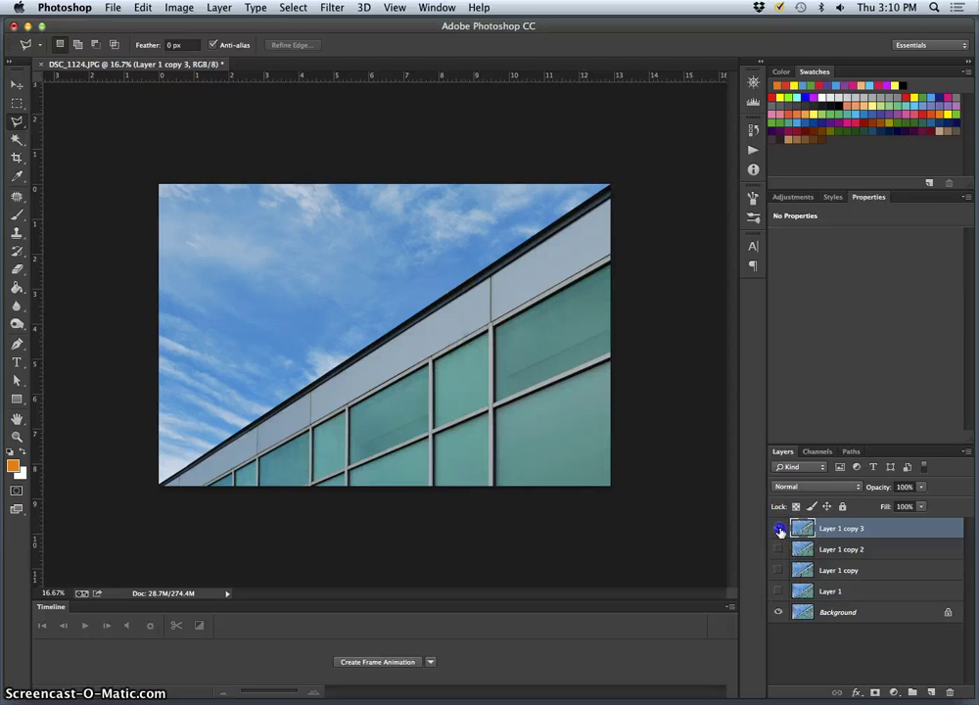
pyautogui.click(779, 530)
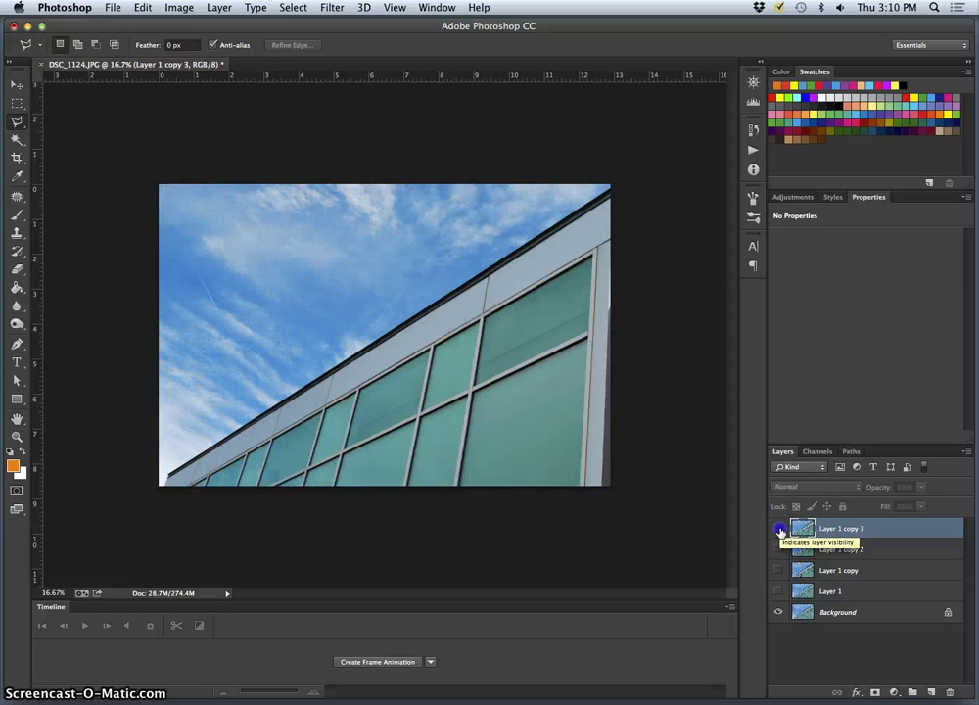
pyautogui.click(779, 529)
pyautogui.click(779, 529)
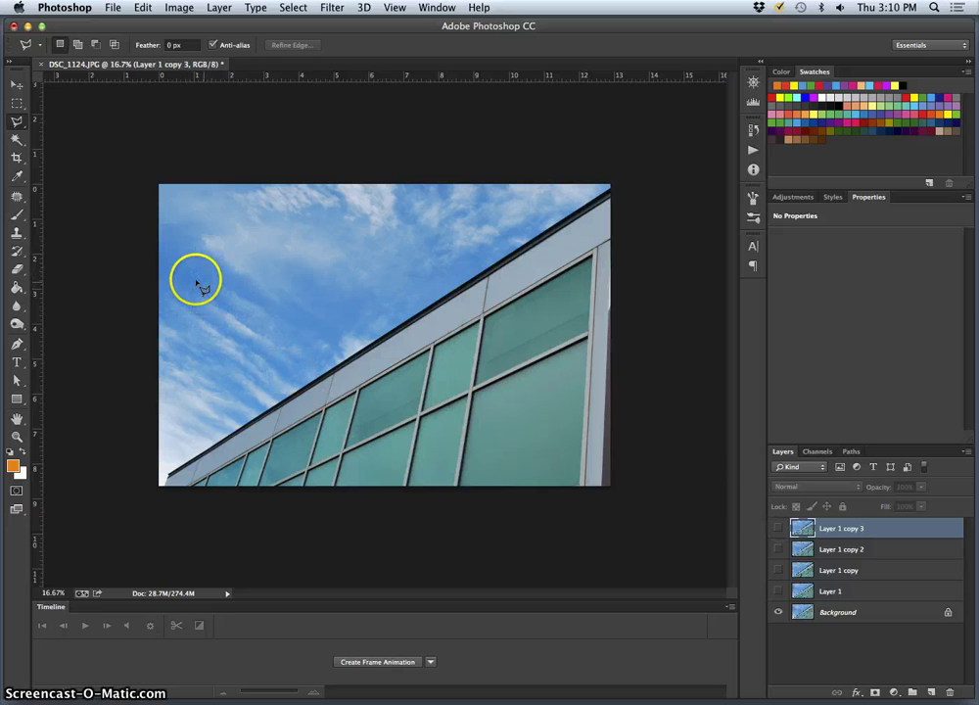
pyautogui.click(779, 530)
pyautogui.click(779, 529)
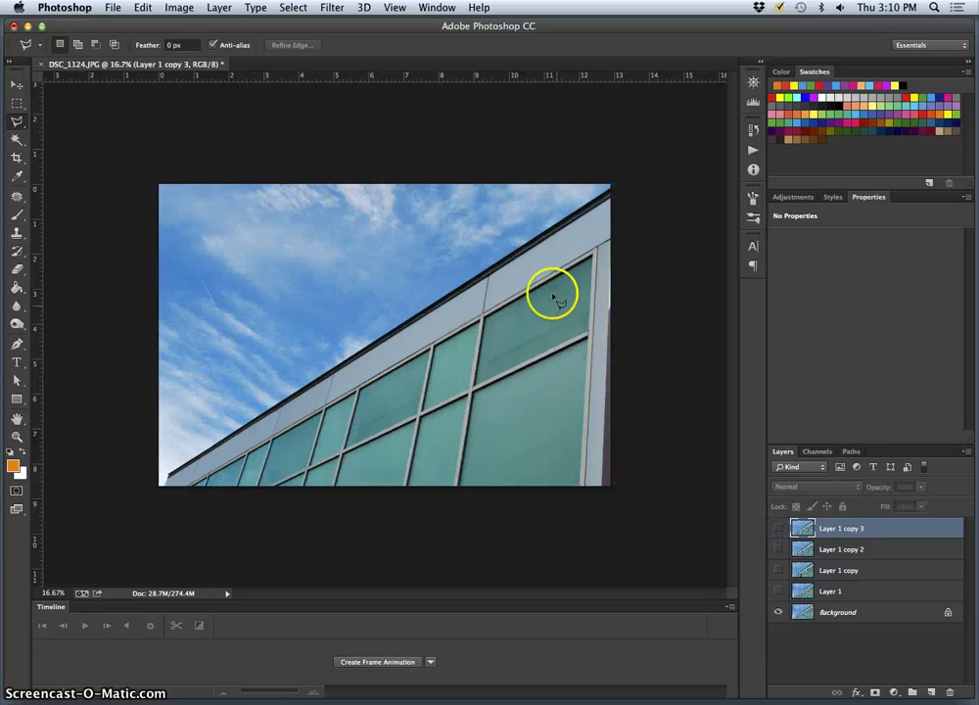
pyautogui.click(779, 529)
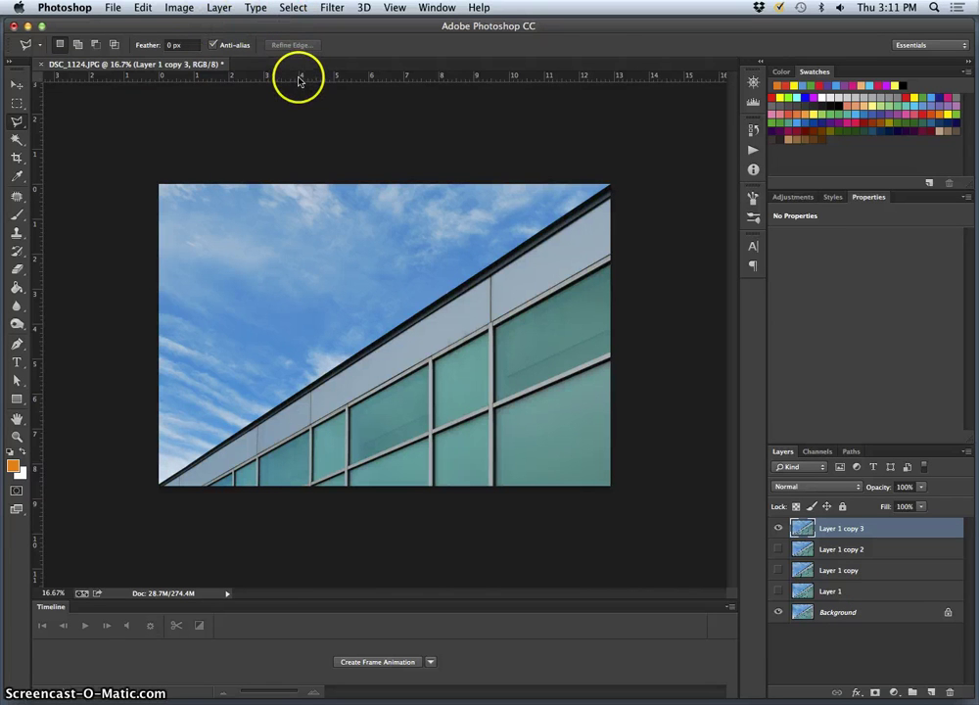
# - Add a Levels 1 adjustment layer with input levels 15, 1.23 and 235
pyautogui.click(219, 8)
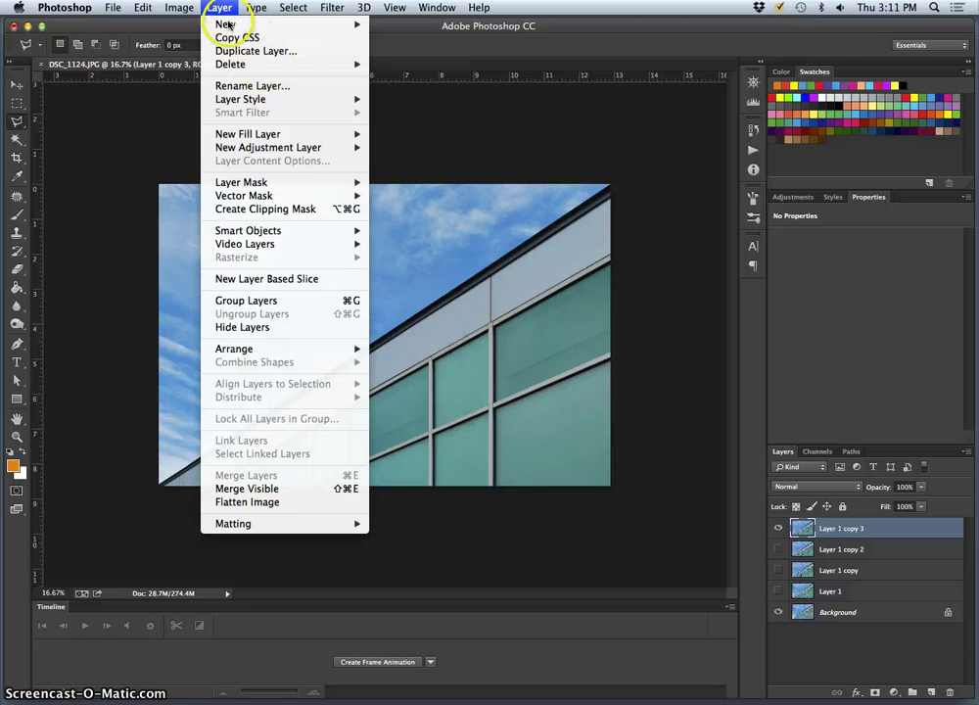
pyautogui.moveTo(284, 147)
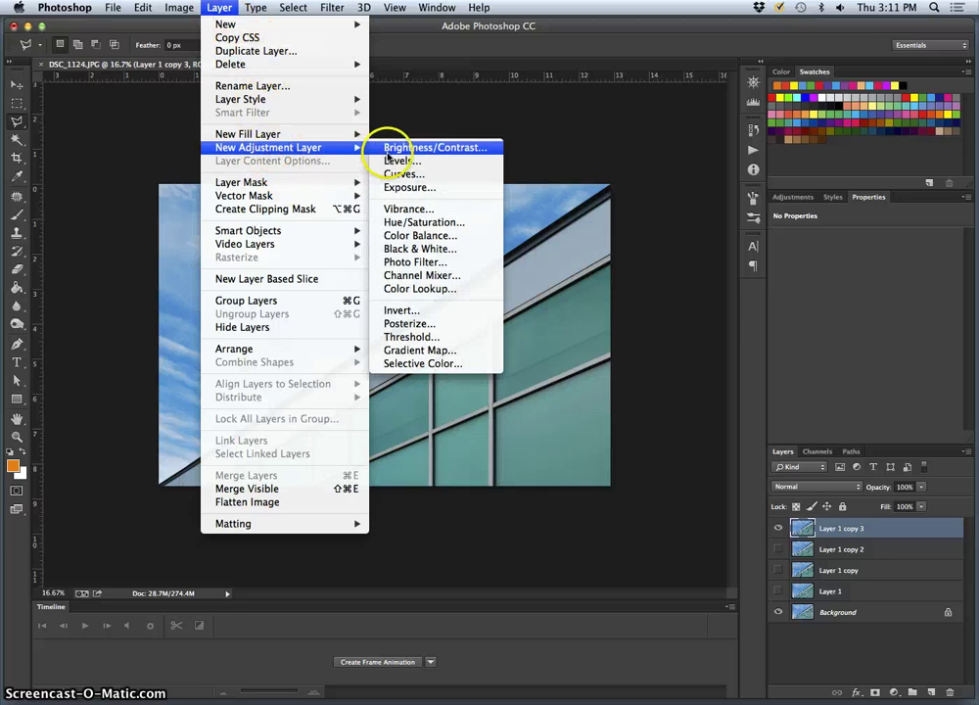
pyautogui.click(392, 162)
pyautogui.click(730, 204)
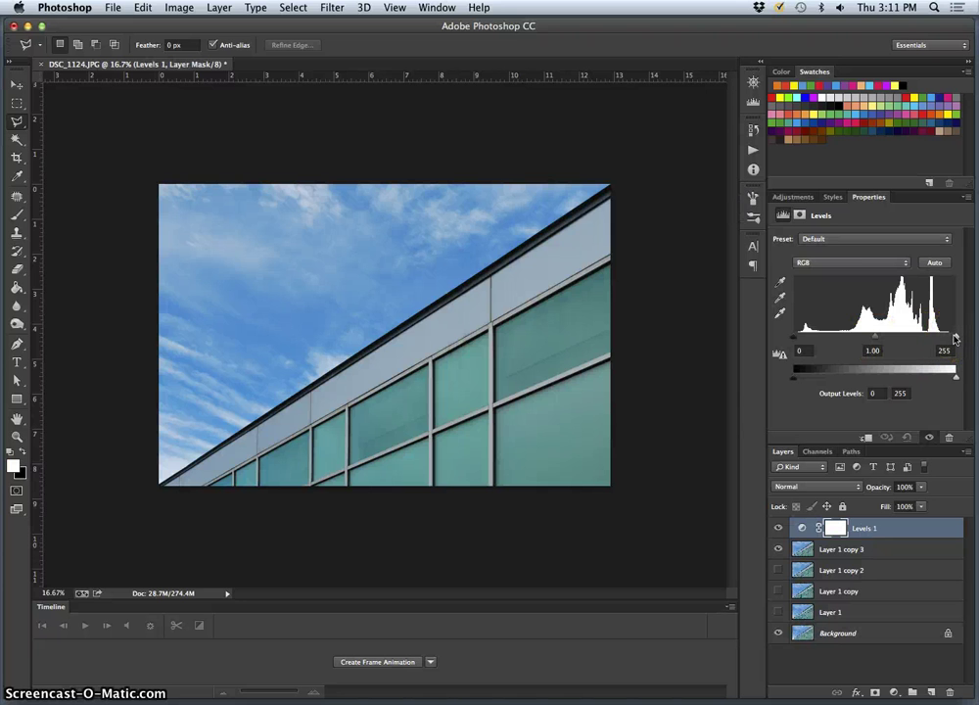
pyautogui.moveTo(932, 336)
pyautogui.mouseDown()
pyautogui.moveTo(909, 335)
pyautogui.moveTo(942, 333)
pyautogui.mouseUp()
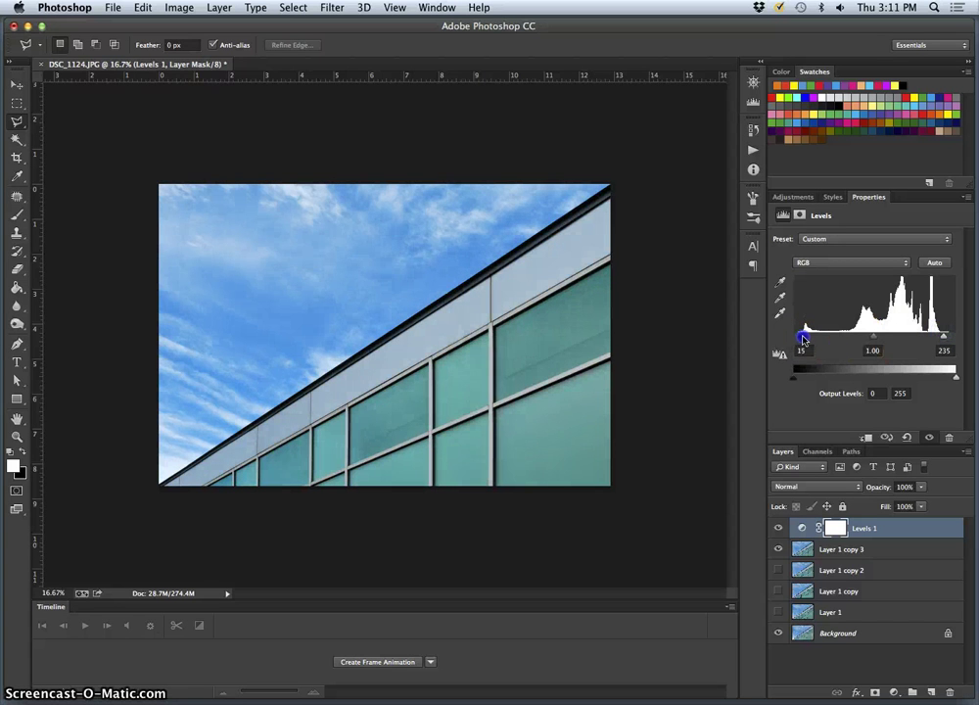
pyautogui.moveTo(880, 336); pyautogui.dragTo(861, 335)
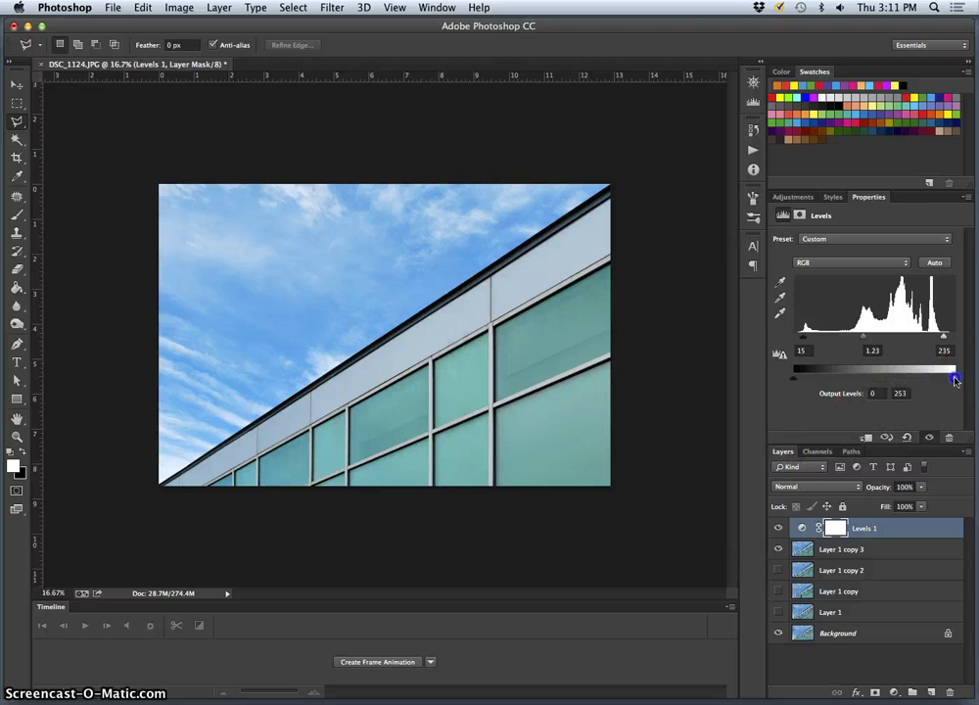
pyautogui.moveTo(927, 381); pyautogui.dragTo(966, 373)
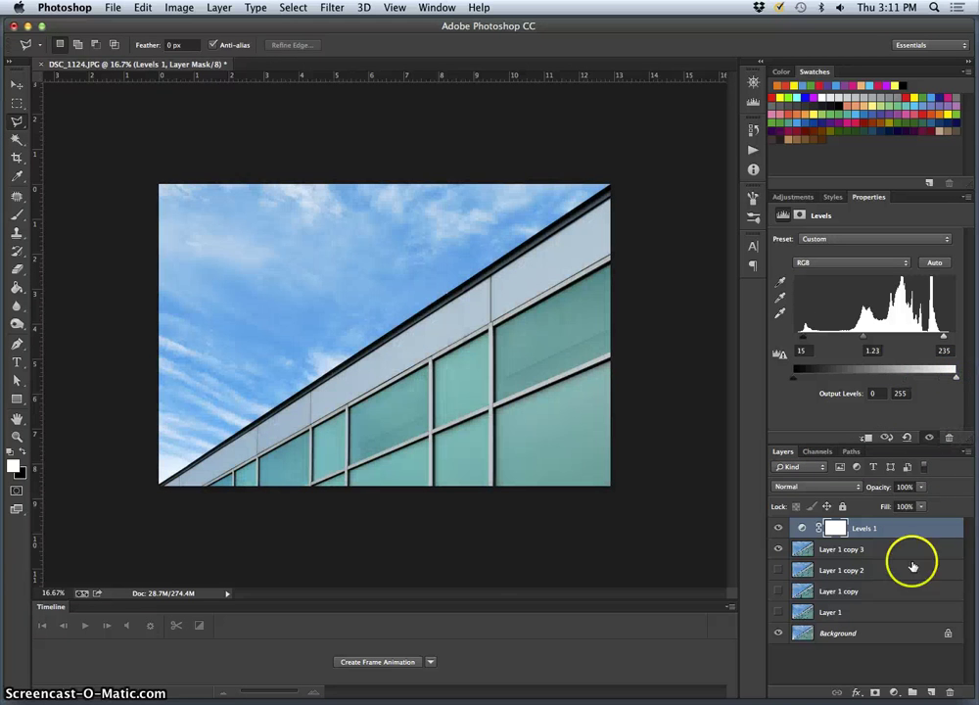
# - Add a Color Balance 1 adjustment layer and shift its midtones between yellow-blue and toward cyan
pyautogui.click(218, 9)
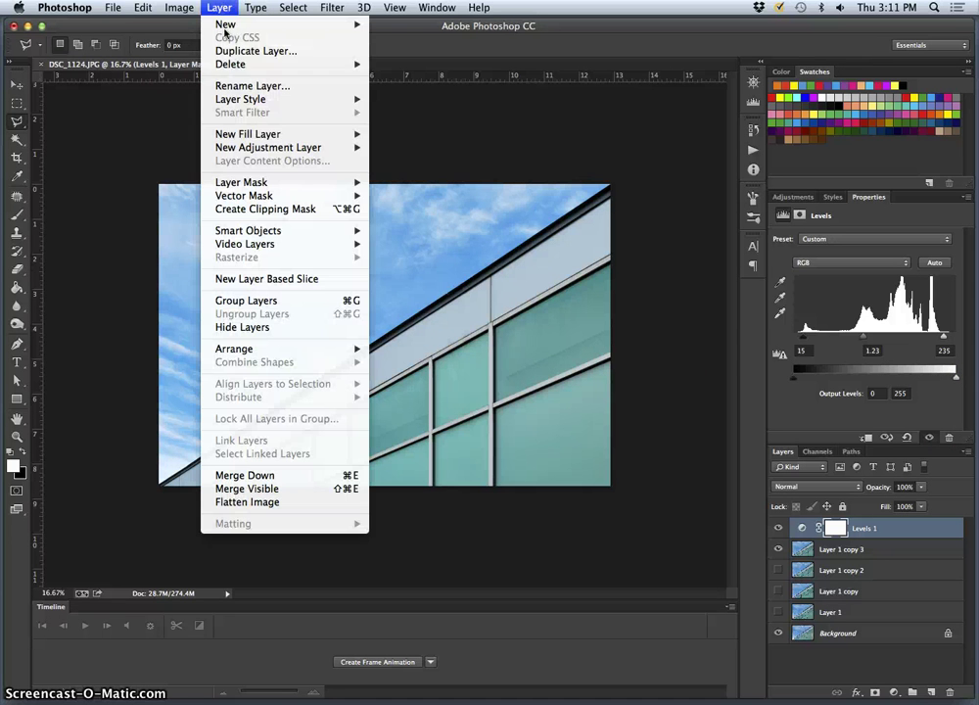
pyautogui.moveTo(294, 147)
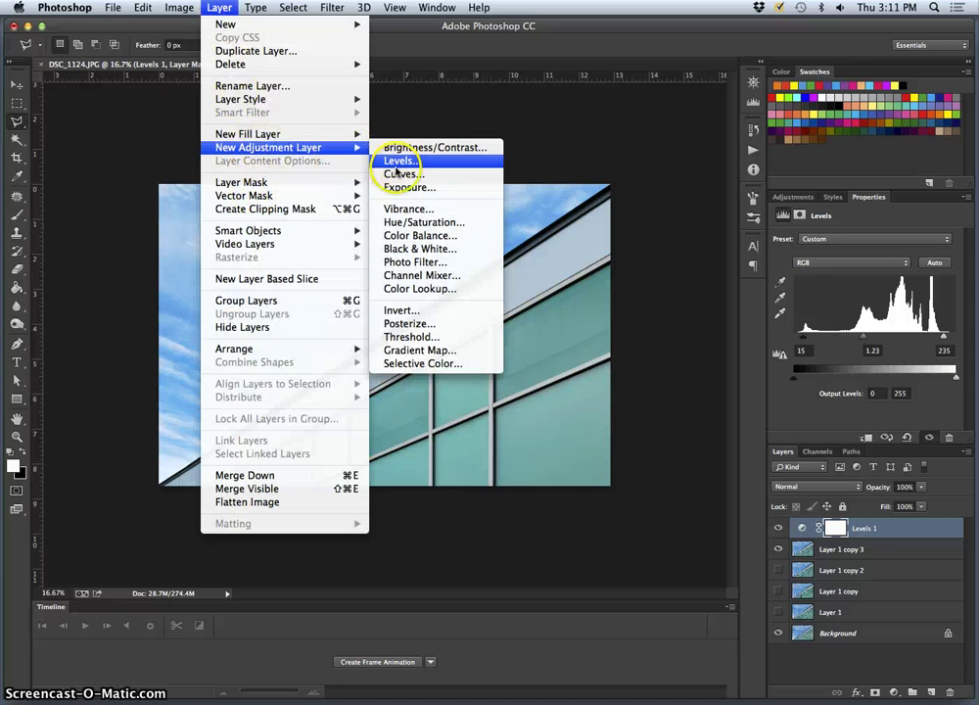
pyautogui.click(428, 237)
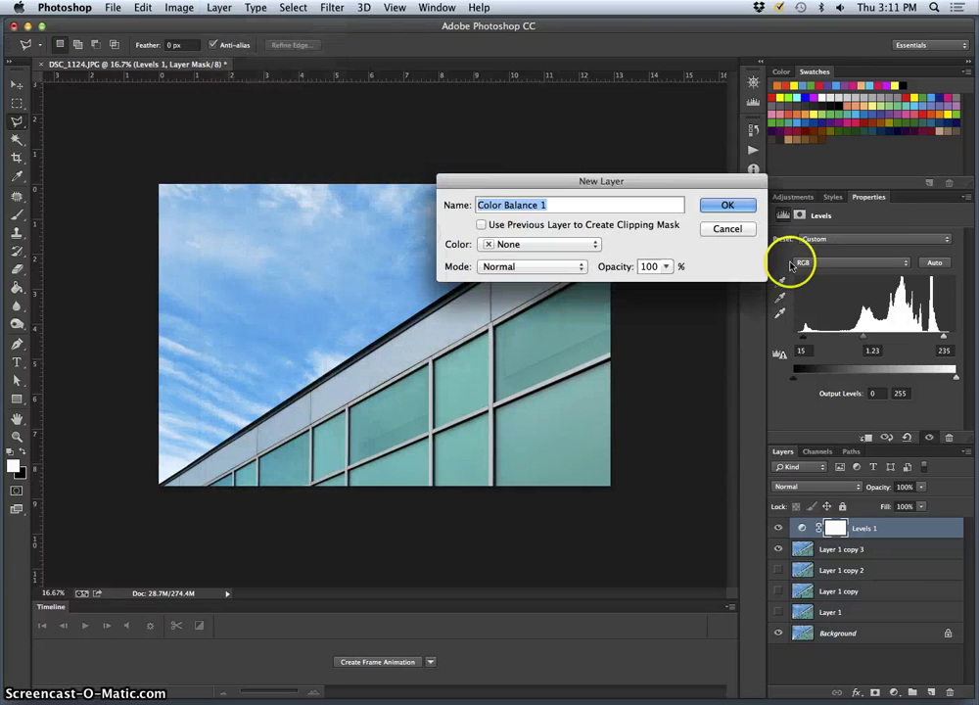
pyautogui.click(721, 203)
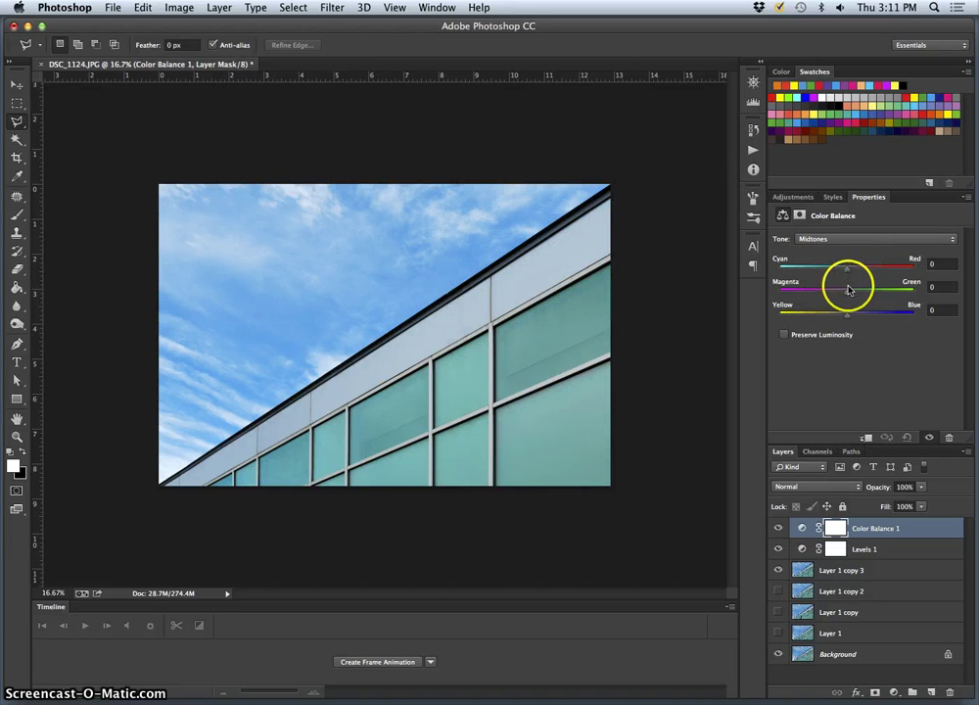
pyautogui.click(849, 286)
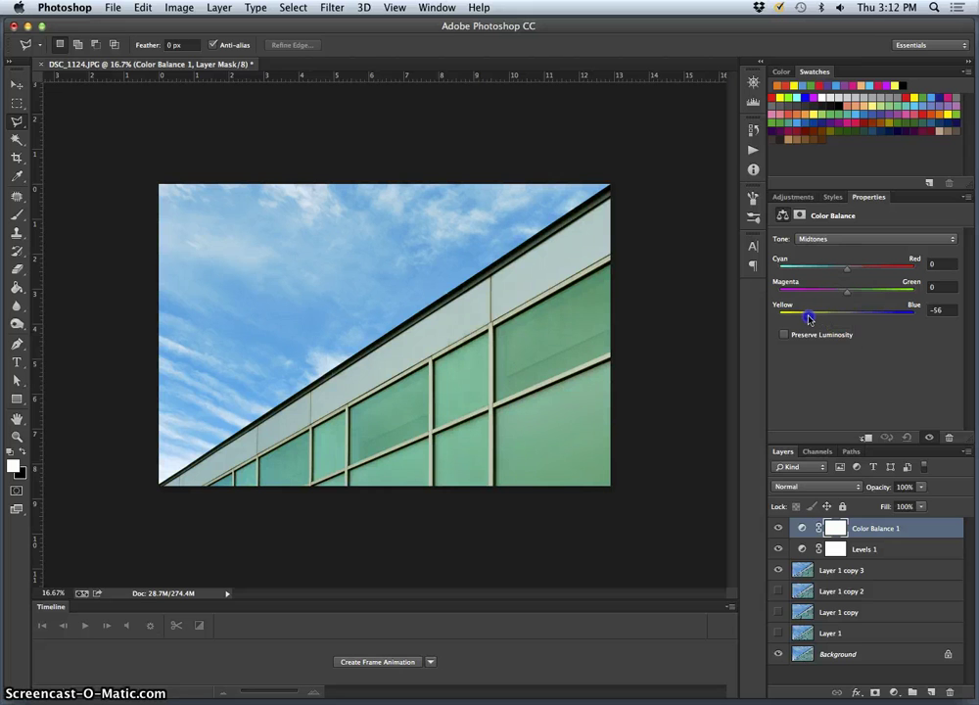
pyautogui.moveTo(808, 318); pyautogui.dragTo(813, 318)
pyautogui.moveTo(890, 316); pyautogui.dragTo(893, 315)
pyautogui.moveTo(861, 315); pyautogui.dragTo(858, 316)
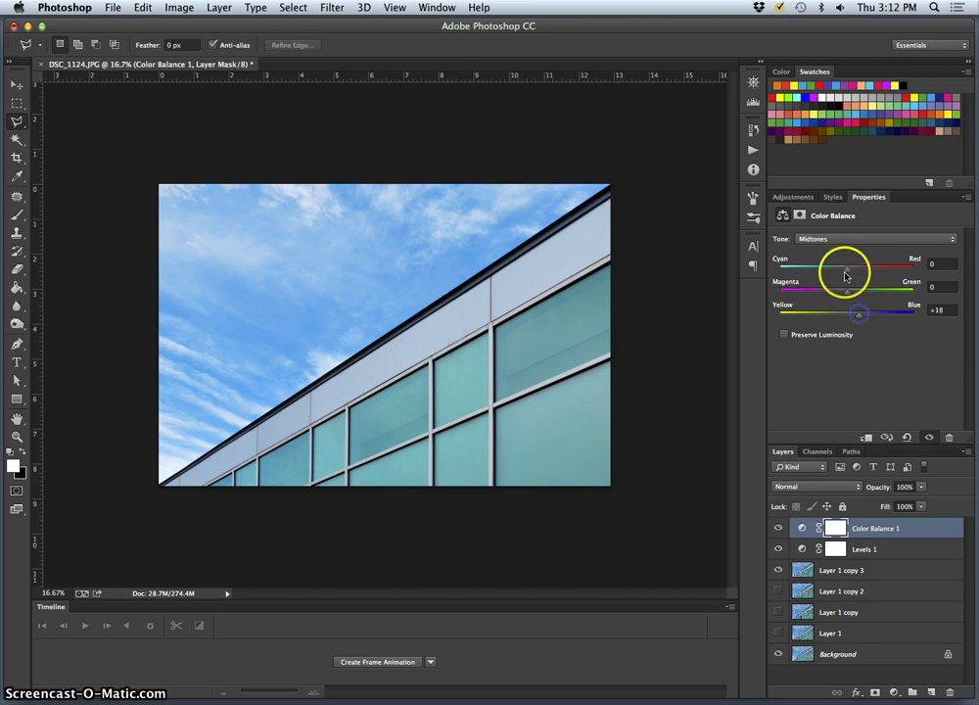
pyautogui.moveTo(847, 267); pyautogui.dragTo(833, 273)
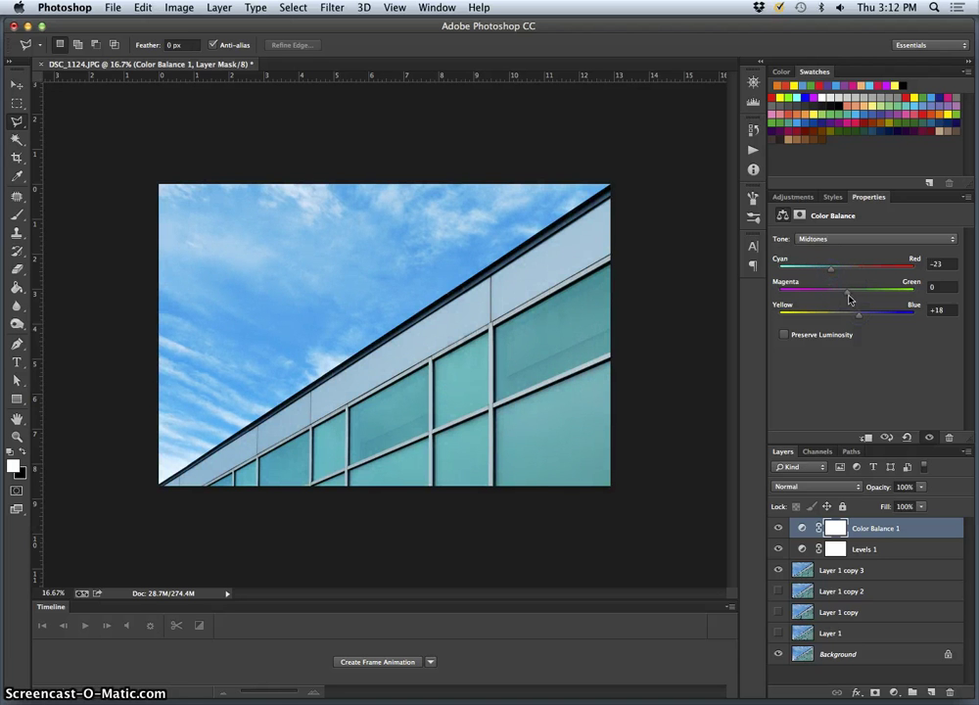
# - Set highlights to +16 red, -4 magenta, -26 yellow, and shadows blue to +24
pyautogui.click(814, 239)
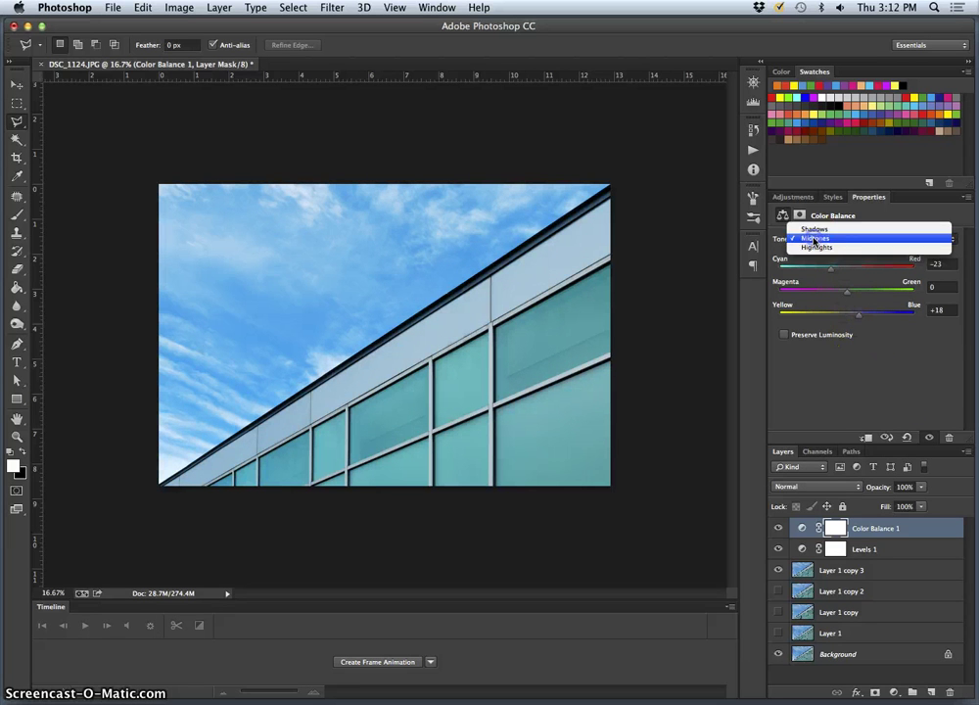
pyautogui.click(816, 247)
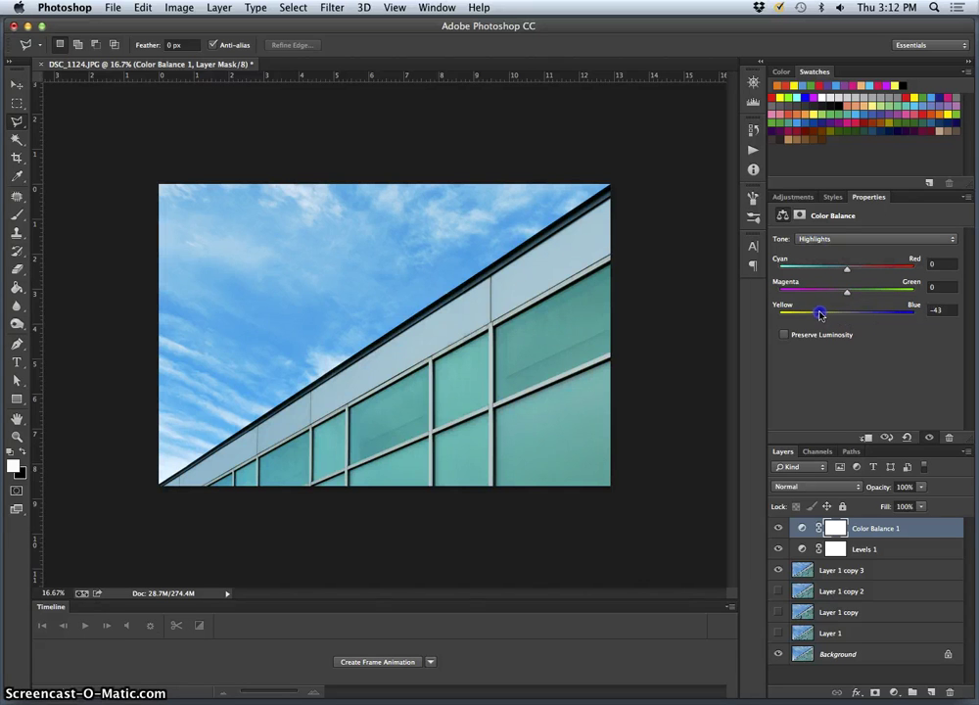
pyautogui.moveTo(822, 315); pyautogui.dragTo(827, 313)
pyautogui.click(841, 239)
pyautogui.click(827, 218)
pyautogui.moveTo(878, 319); pyautogui.dragTo(867, 319)
pyautogui.click(836, 239)
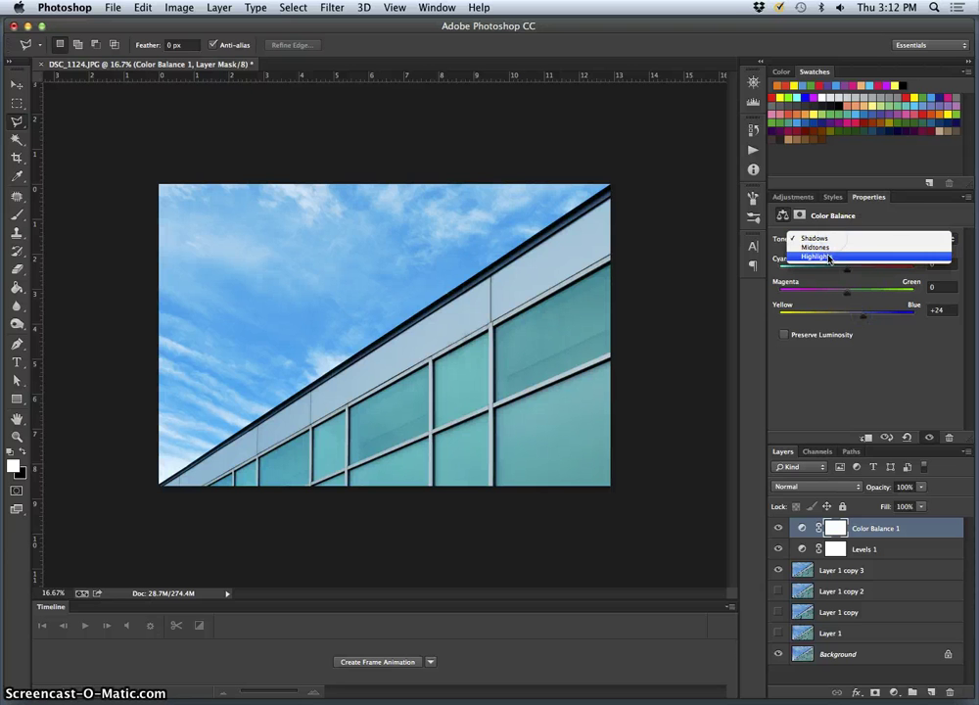
pyautogui.click(841, 262)
pyautogui.moveTo(853, 274); pyautogui.dragTo(870, 274)
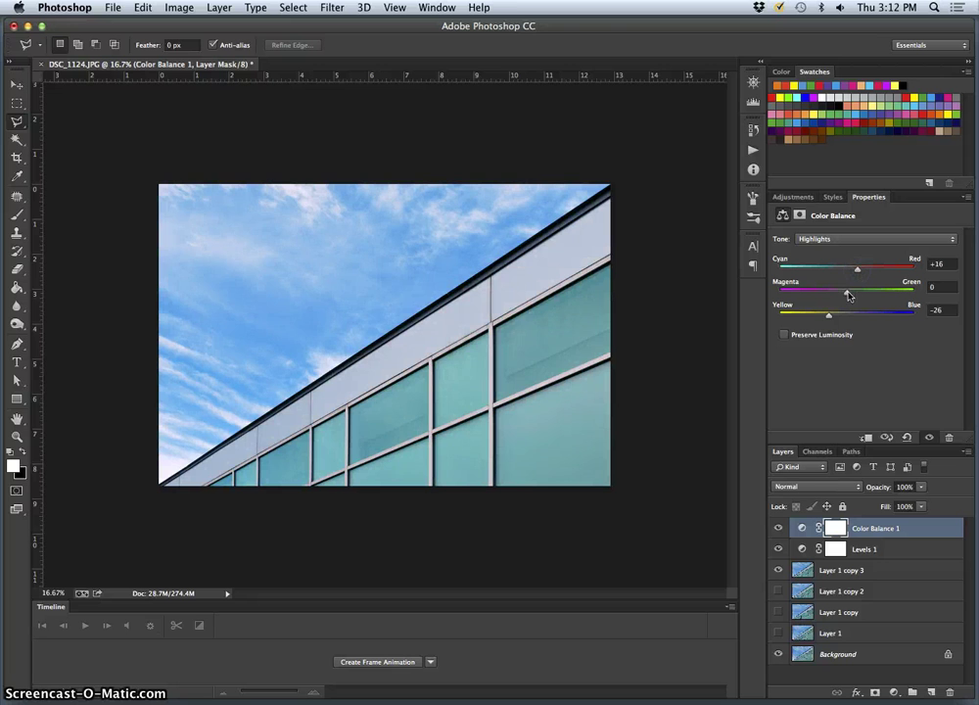
pyautogui.moveTo(854, 294); pyautogui.dragTo(841, 295)
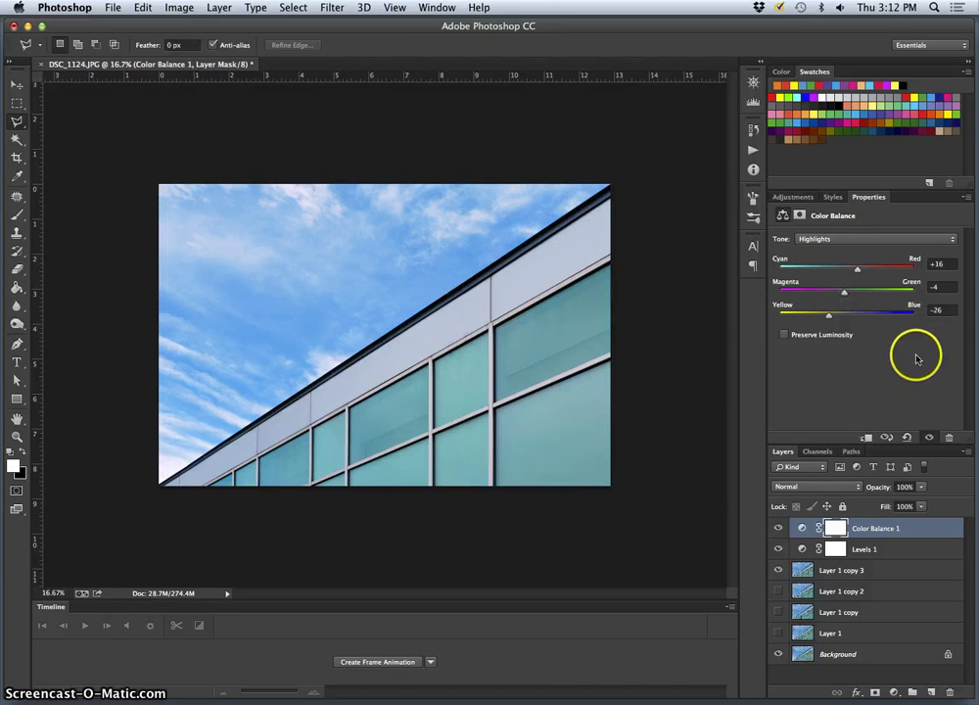
# - Toggle the Color Balance 1 and Levels 1 layers off and on to compare before and after
pyautogui.click(778, 528)
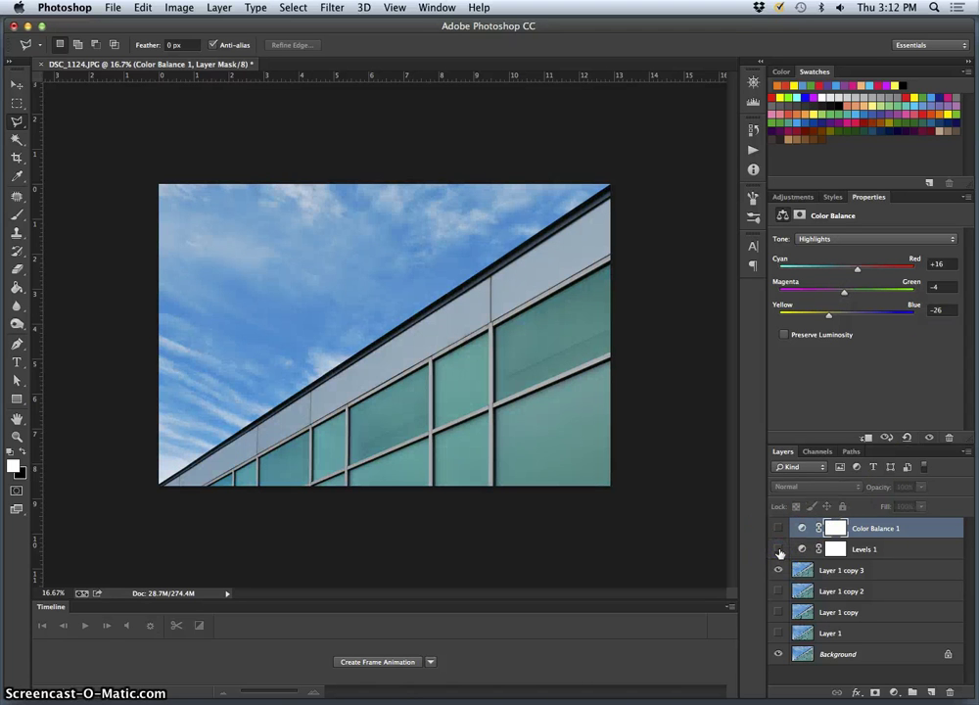
pyautogui.click(779, 549)
pyautogui.click(779, 528)
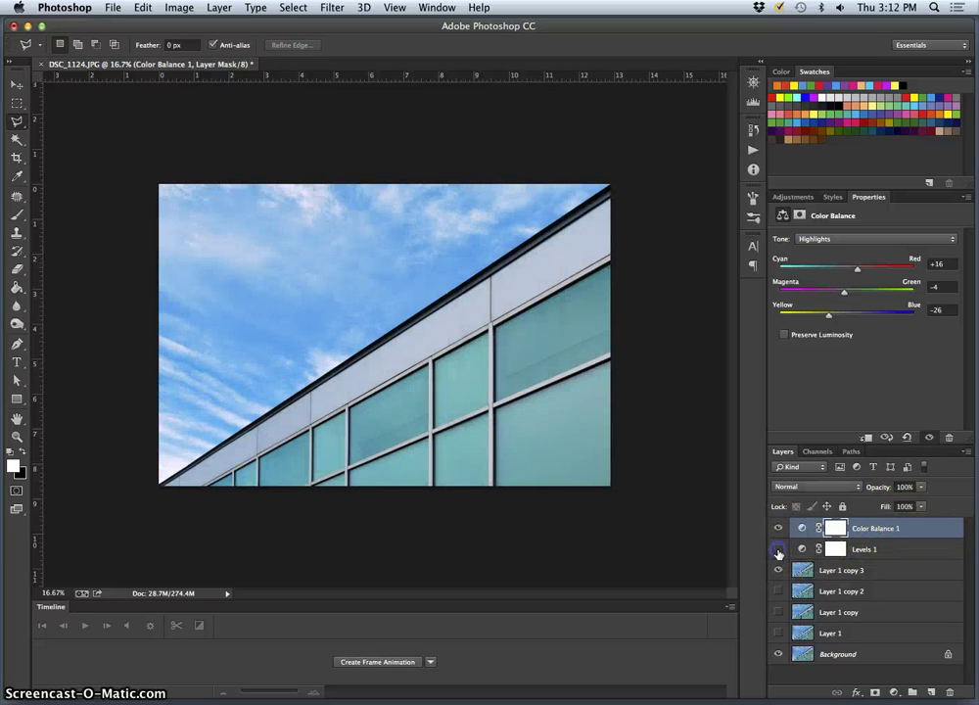
pyautogui.click(778, 550)
pyautogui.click(778, 550)
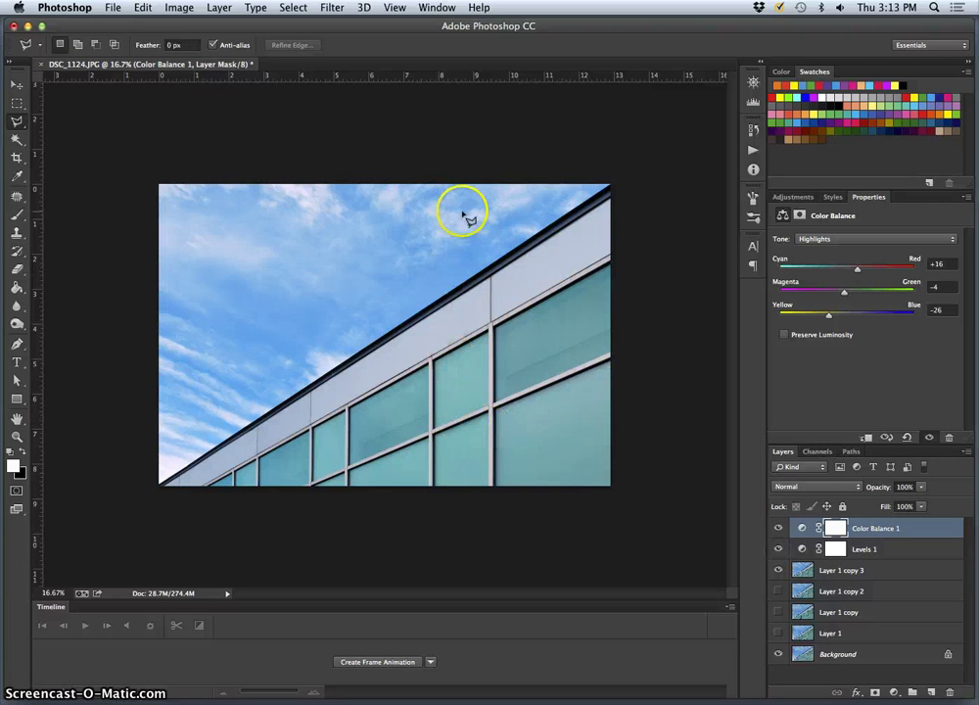
# - Start File > Save As and begin typing a new name for the processed image
pyautogui.click(113, 10)
pyautogui.click(220, 162)
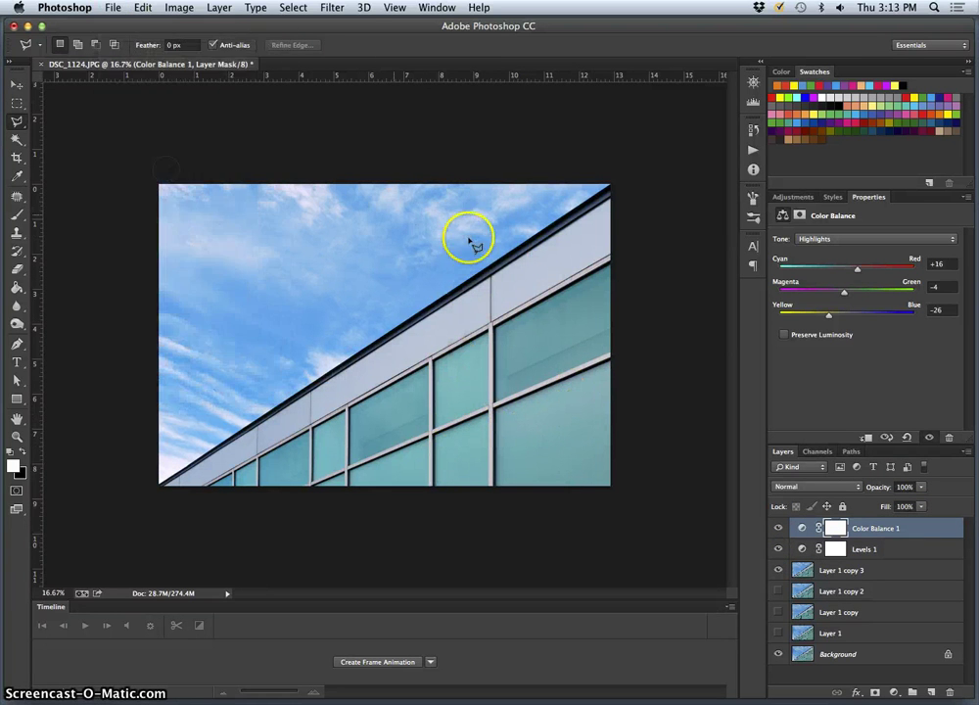
pyautogui.write('Karl Assign 8 1 processed.tif')
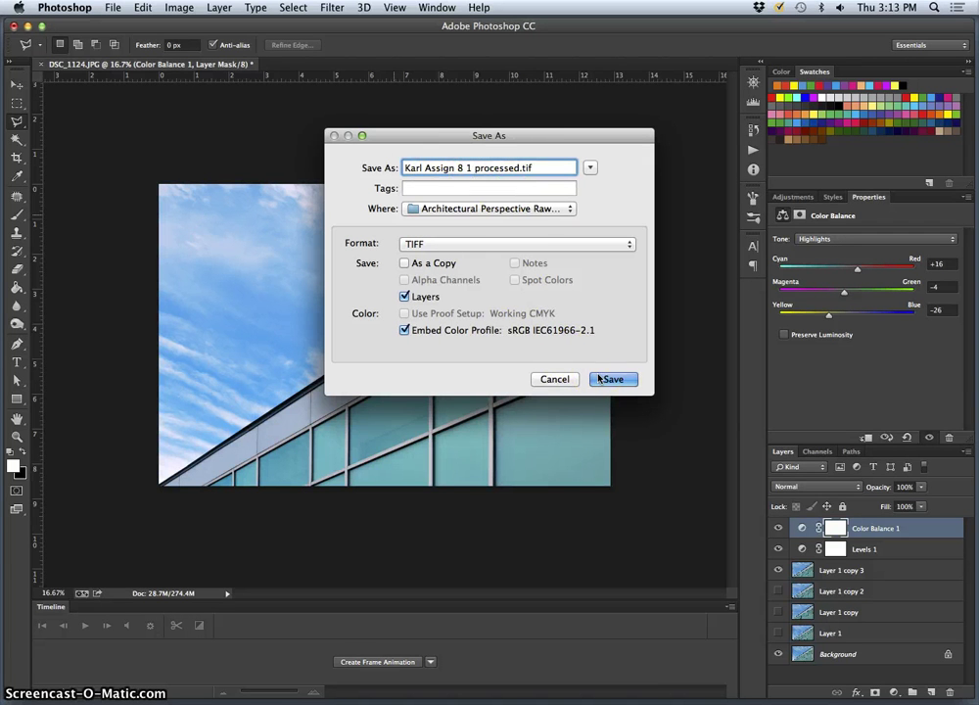
# - Save the image to the Desktop in Photoshop format as 'Assign 8 1 processed.psd'
pyautogui.press('super+d')
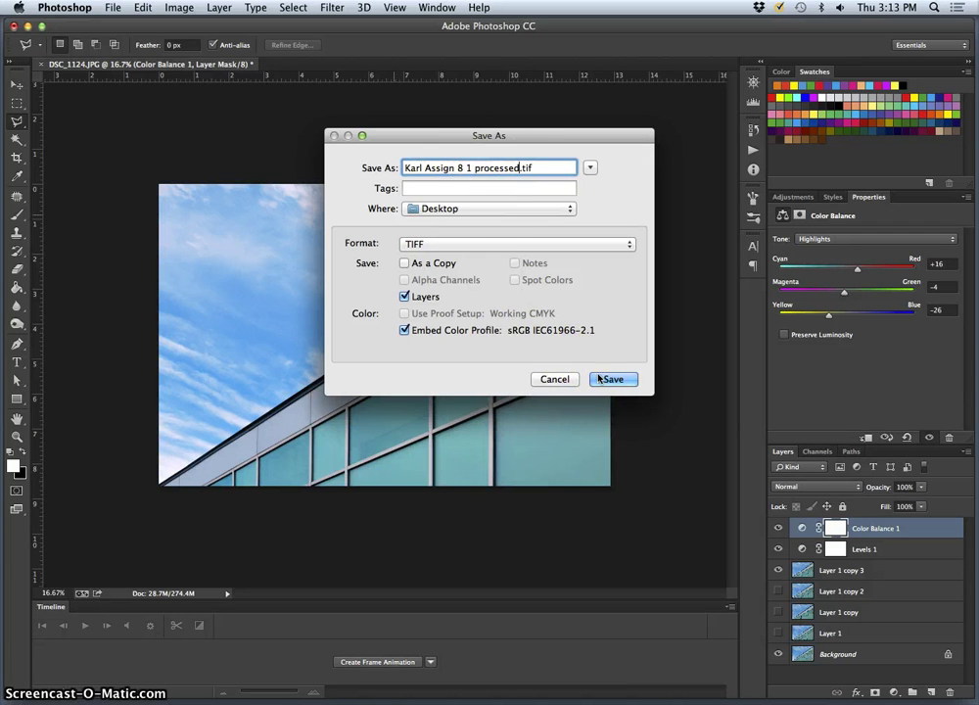
pyautogui.click(498, 245)
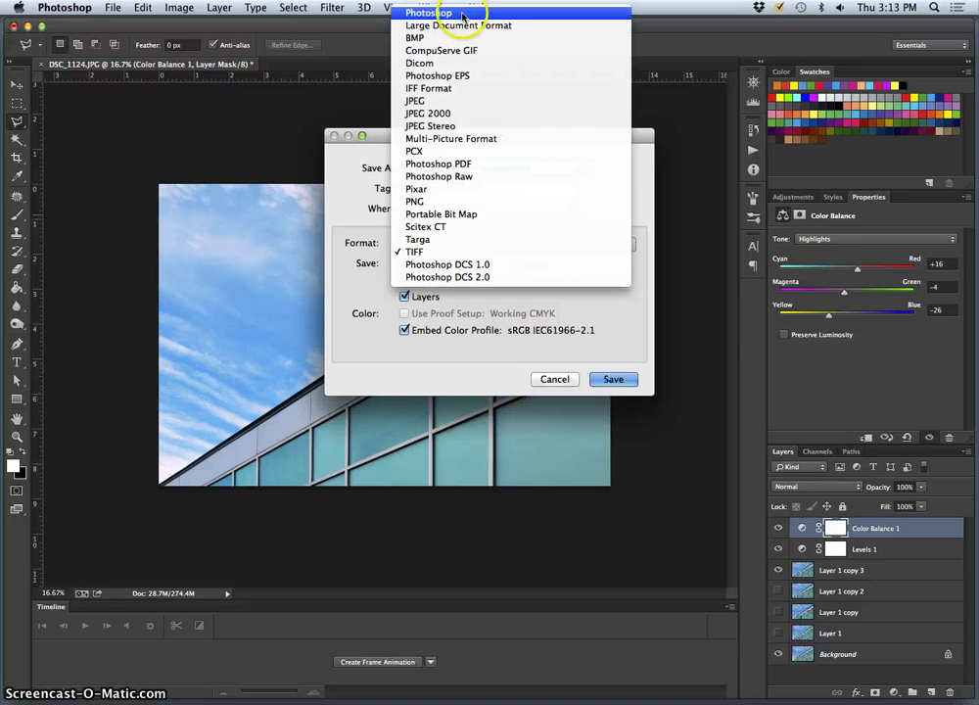
pyautogui.click(467, 10)
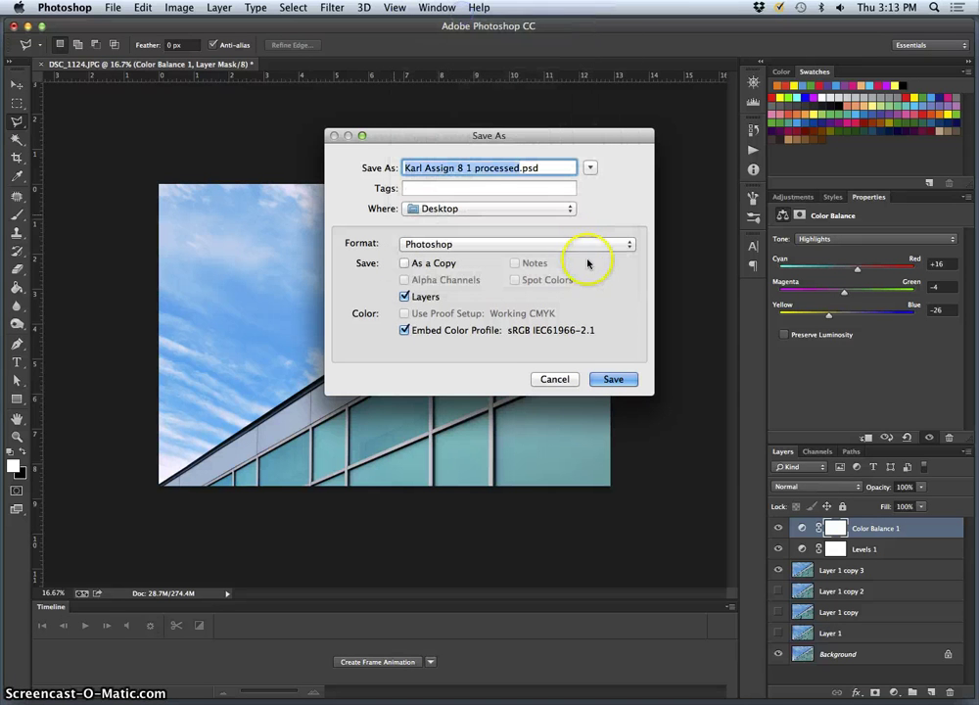
pyautogui.click(610, 378)
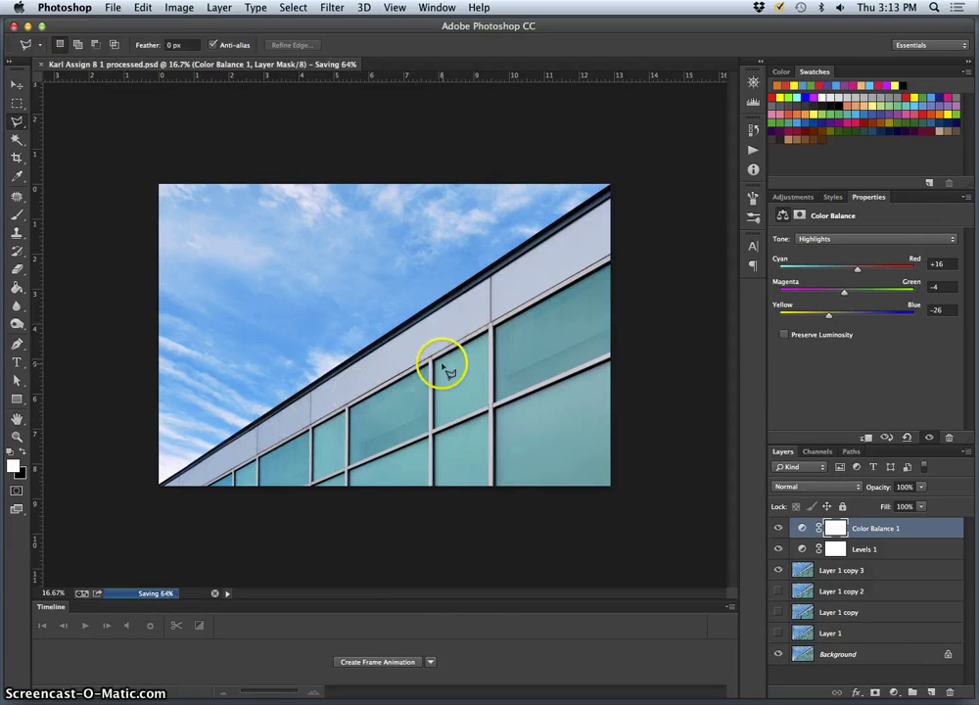
# - Hide both adjustment layers to view the original, then show them again
pyautogui.moveTo(778, 527); pyautogui.dragTo(776, 568)
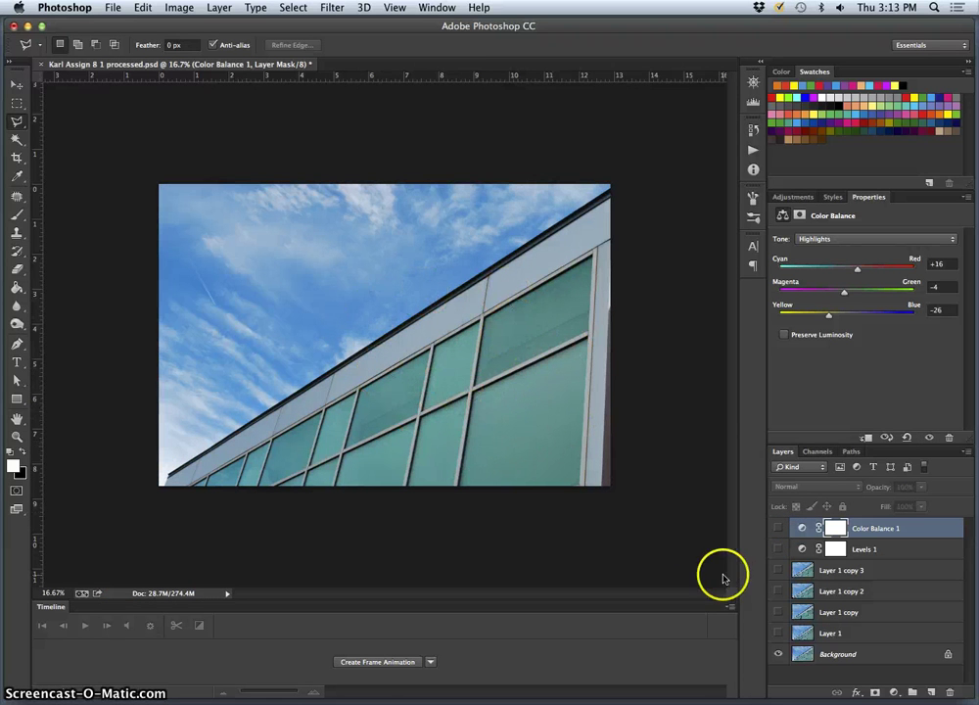
pyautogui.click(778, 528)
pyautogui.click(778, 549)
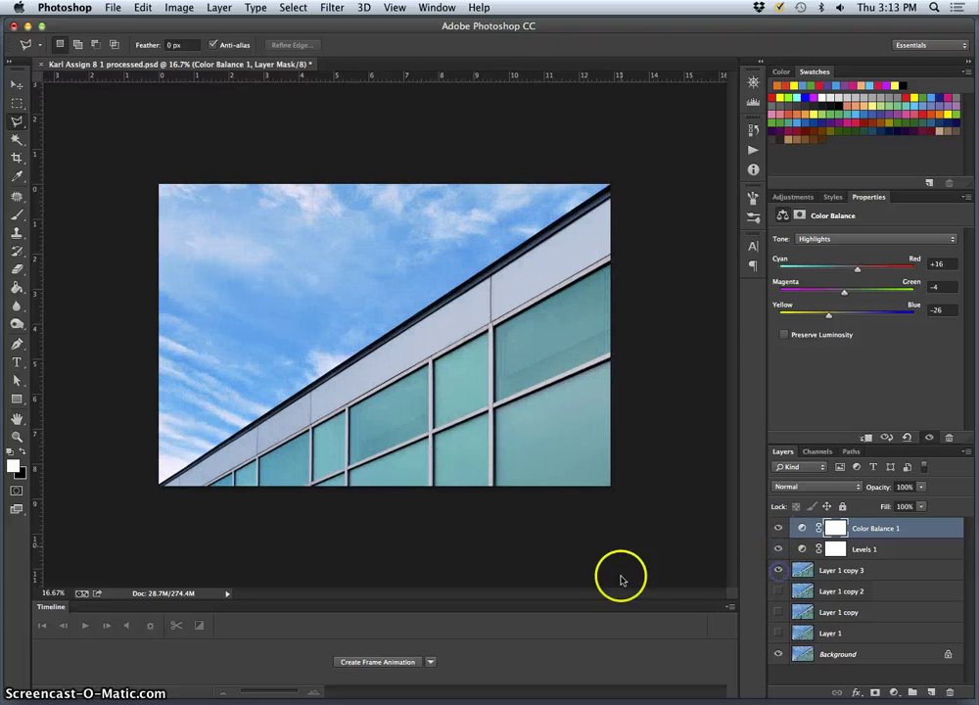
# - Save a JPEG copy of the processed image at quality 12 (Maximum)
pyautogui.click(112, 12)
pyautogui.click(138, 162)
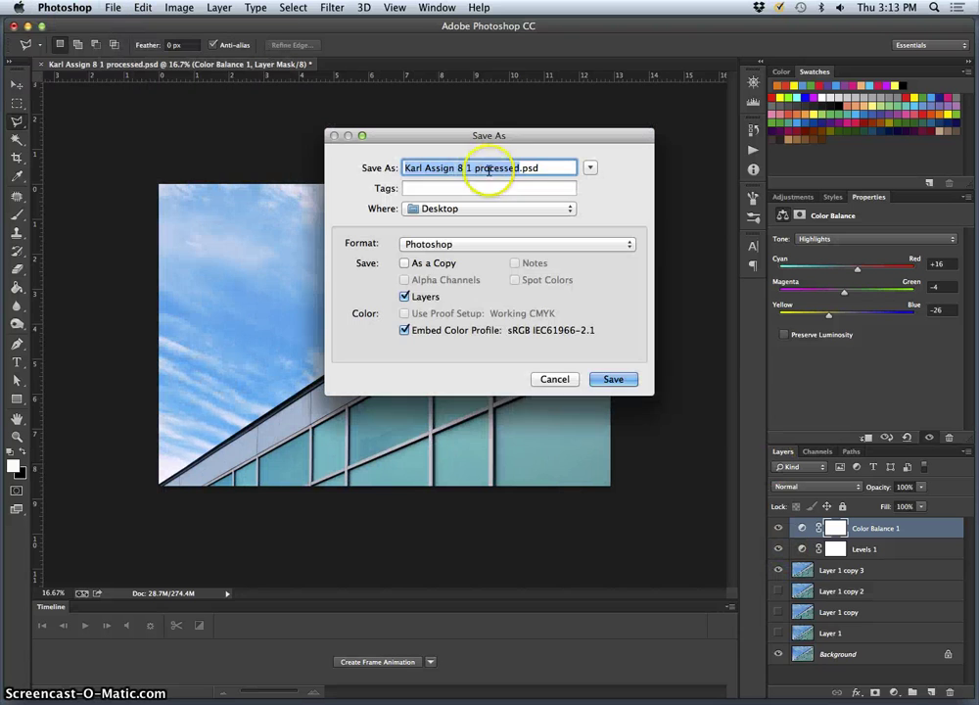
pyautogui.click(481, 245)
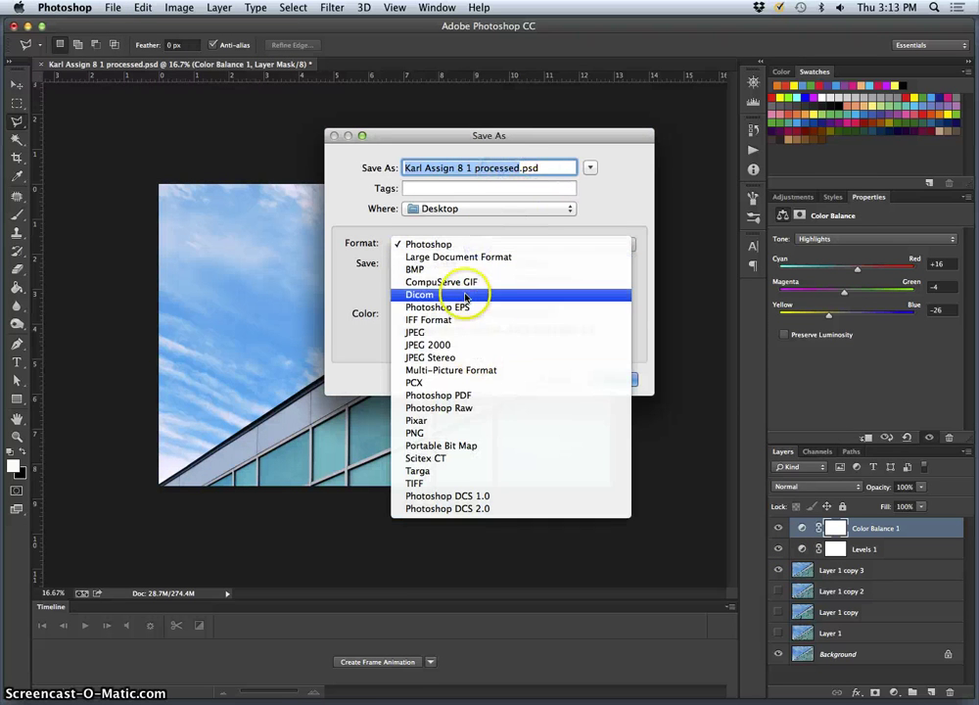
pyautogui.click(434, 334)
pyautogui.click(618, 379)
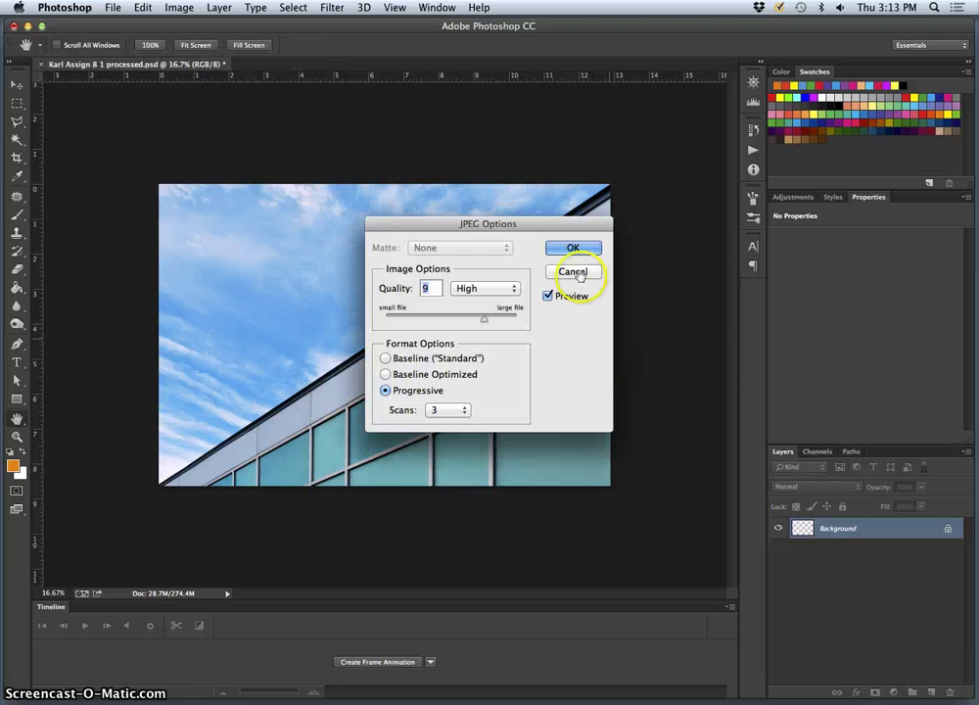
pyautogui.click(488, 321)
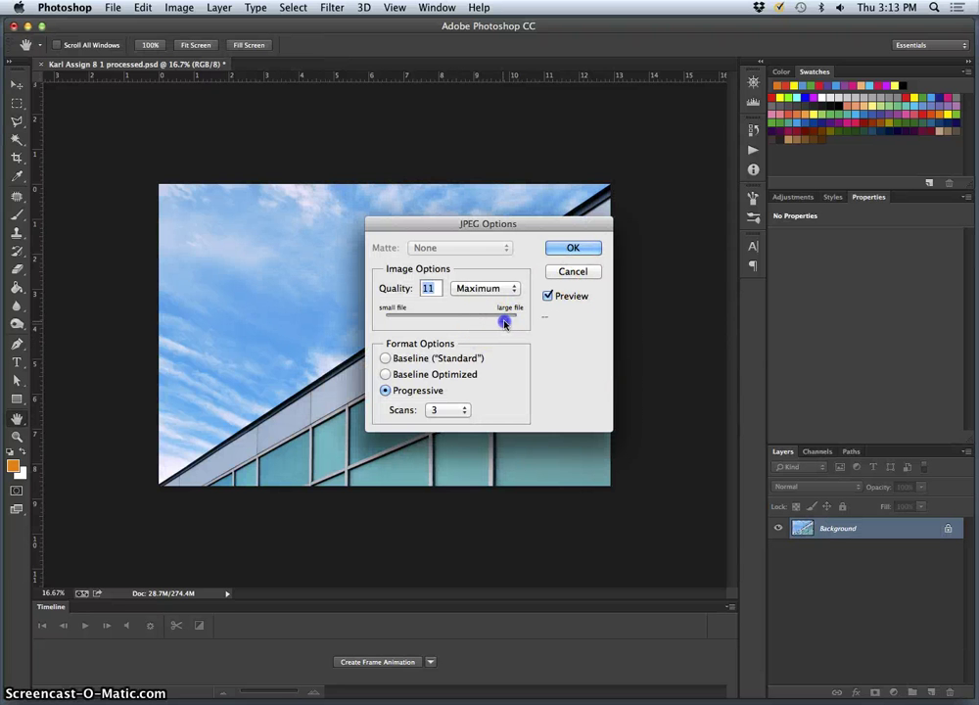
pyautogui.moveTo(509, 323); pyautogui.dragTo(512, 322)
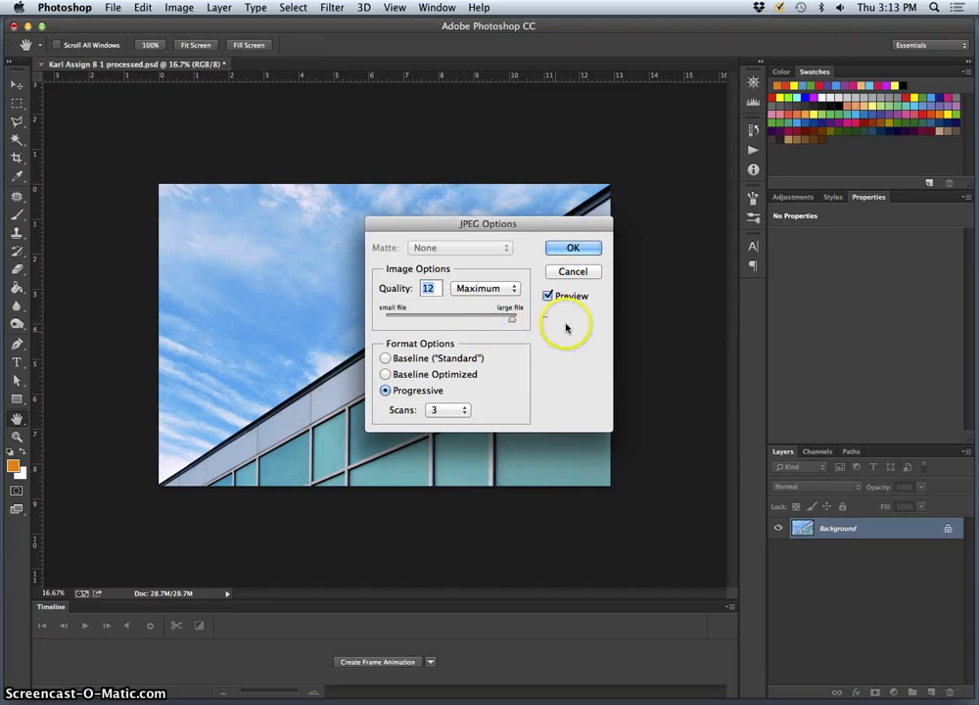
pyautogui.click(573, 248)
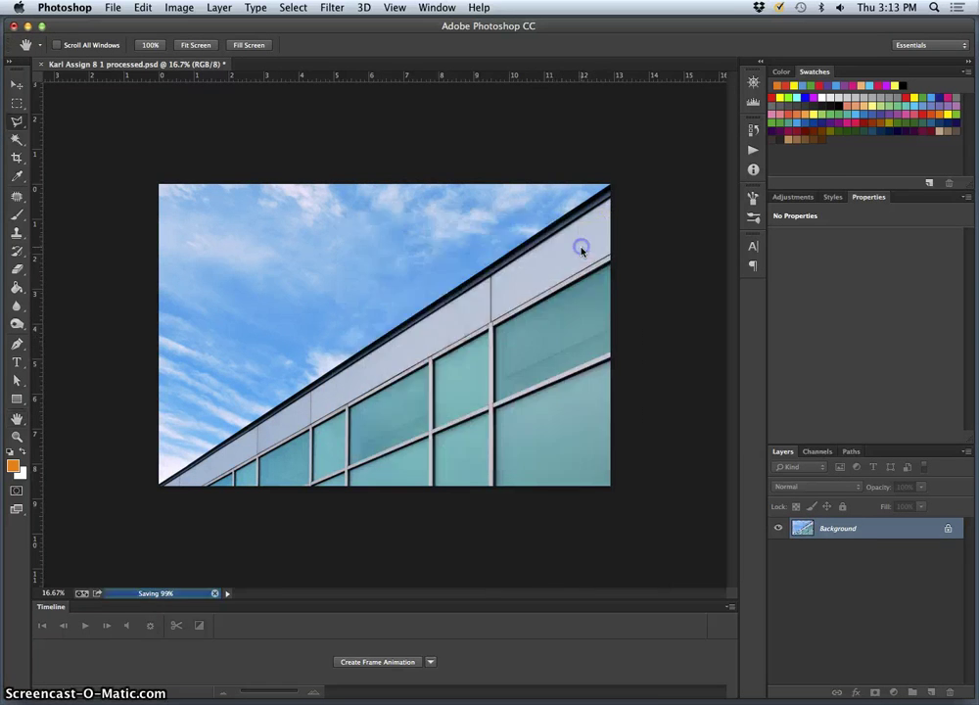
pyautogui.click(466, 201)
# - Copy DSC_1124.JPG from the Architectural Perspective Raw Exposures folder onto the desktop
pyautogui.press('F11')
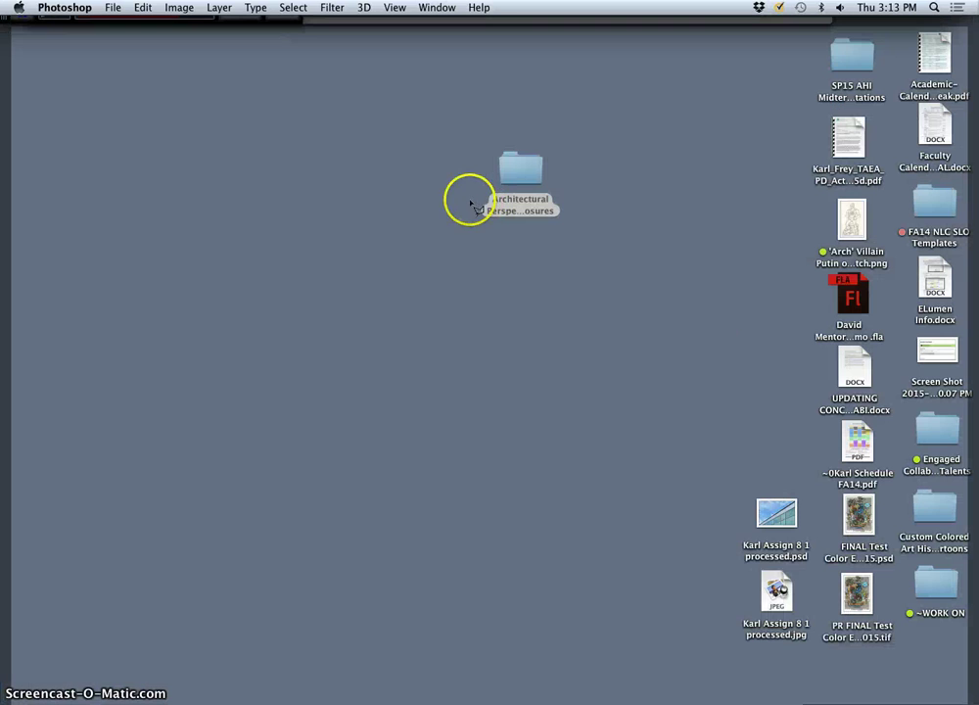
pyautogui.doubleClick(529, 208)
pyautogui.click(565, 168)
pyautogui.moveTo(533, 144); pyautogui.dragTo(48, 269)
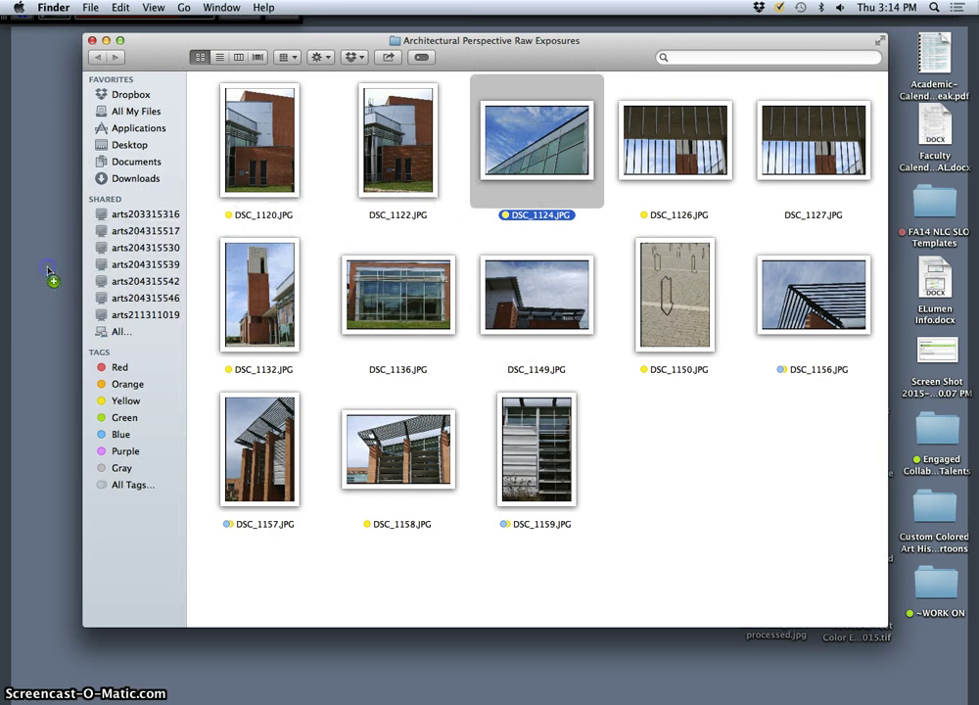
pyautogui.click(105, 43)
pyautogui.moveTo(49, 266); pyautogui.dragTo(439, 282)
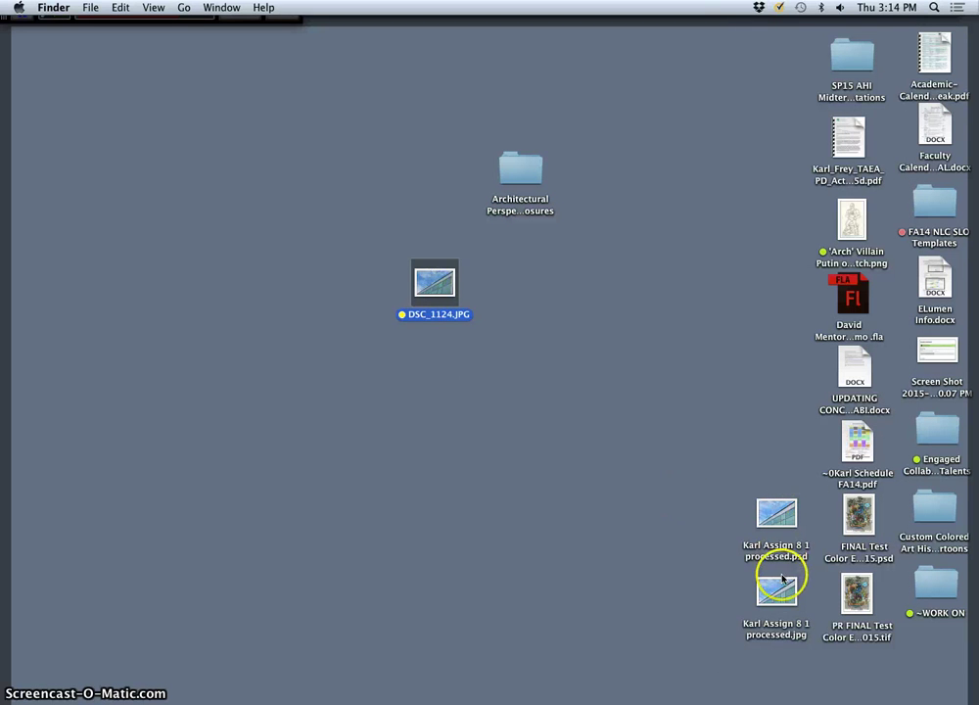
# - Place the processed JPEG beside the original and open both in Preview
pyautogui.moveTo(778, 587); pyautogui.dragTo(406, 293)
pyautogui.click(608, 324)
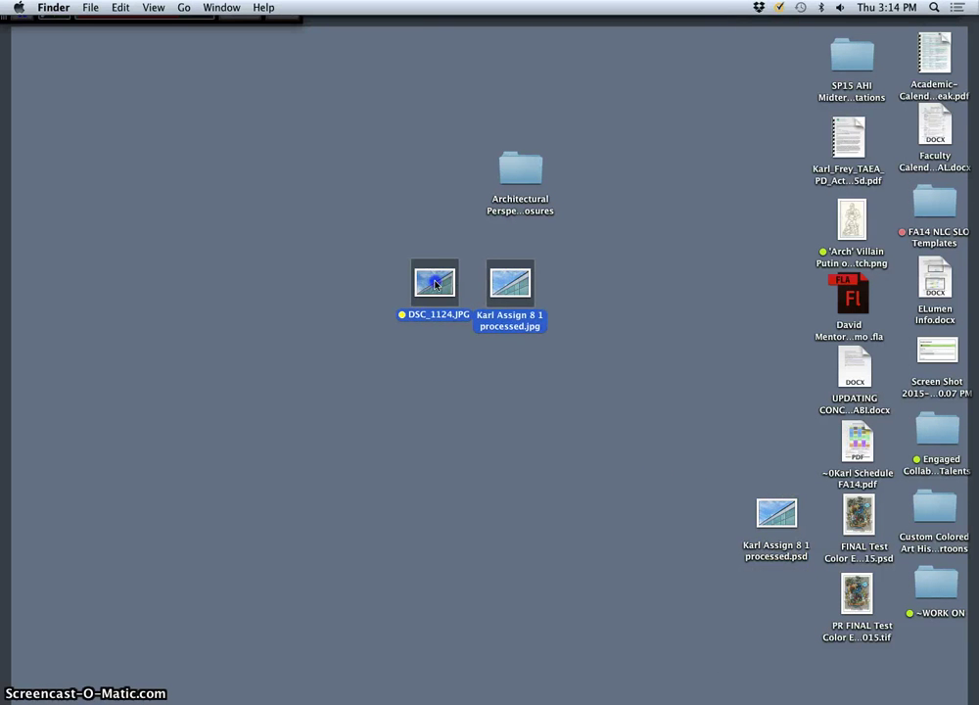
pyautogui.press('super+o')
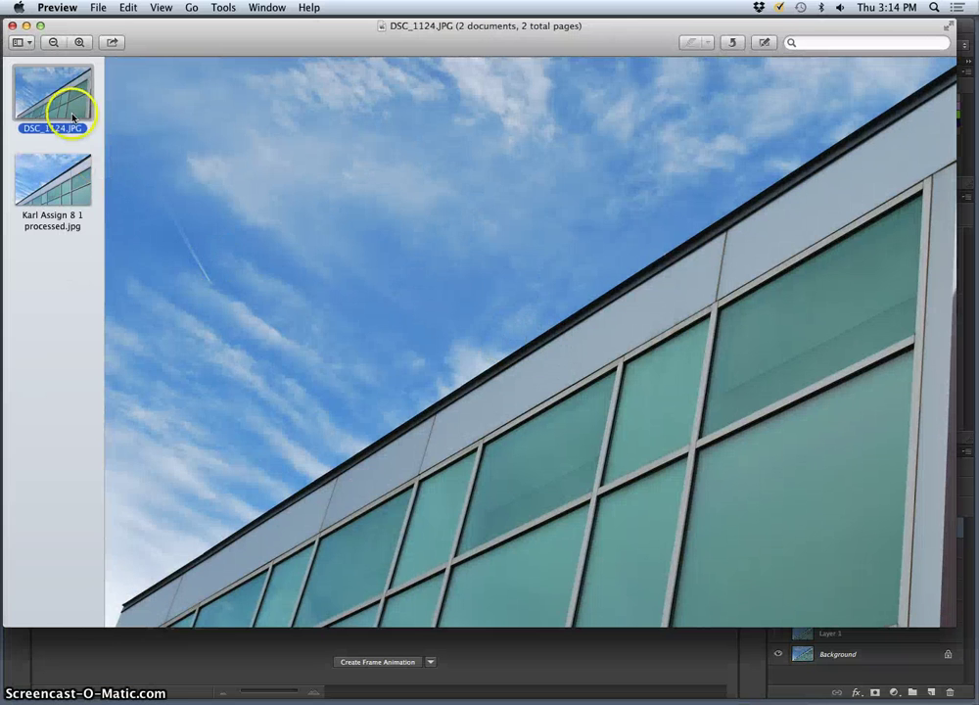
# - View the processed JPEG against the original in Preview, then close the Preview window
pyautogui.click(77, 190)
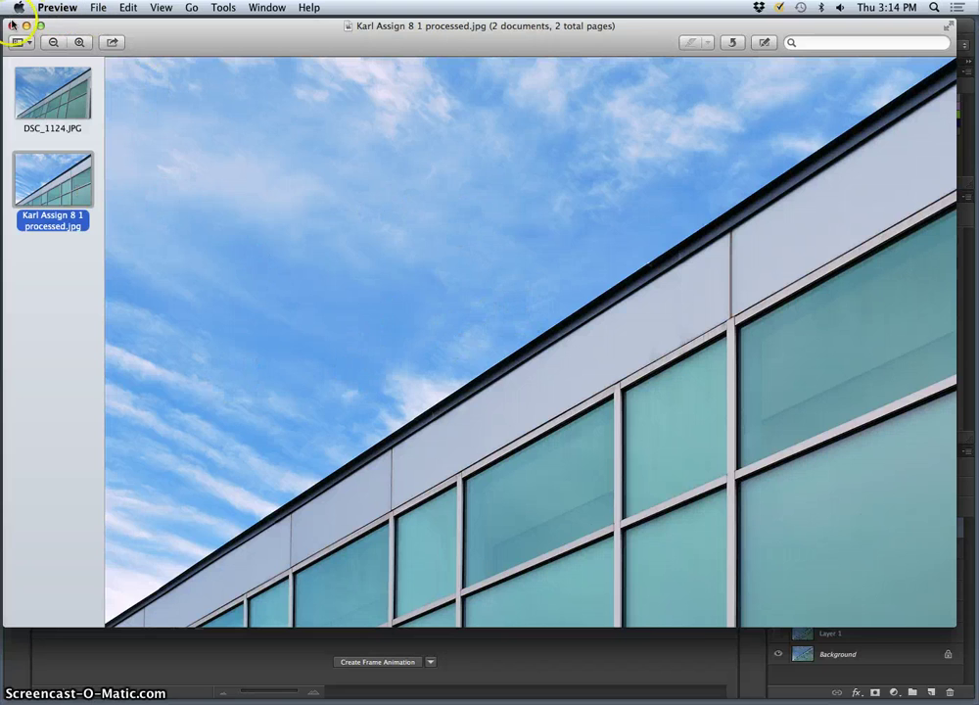
pyautogui.press('super+w')
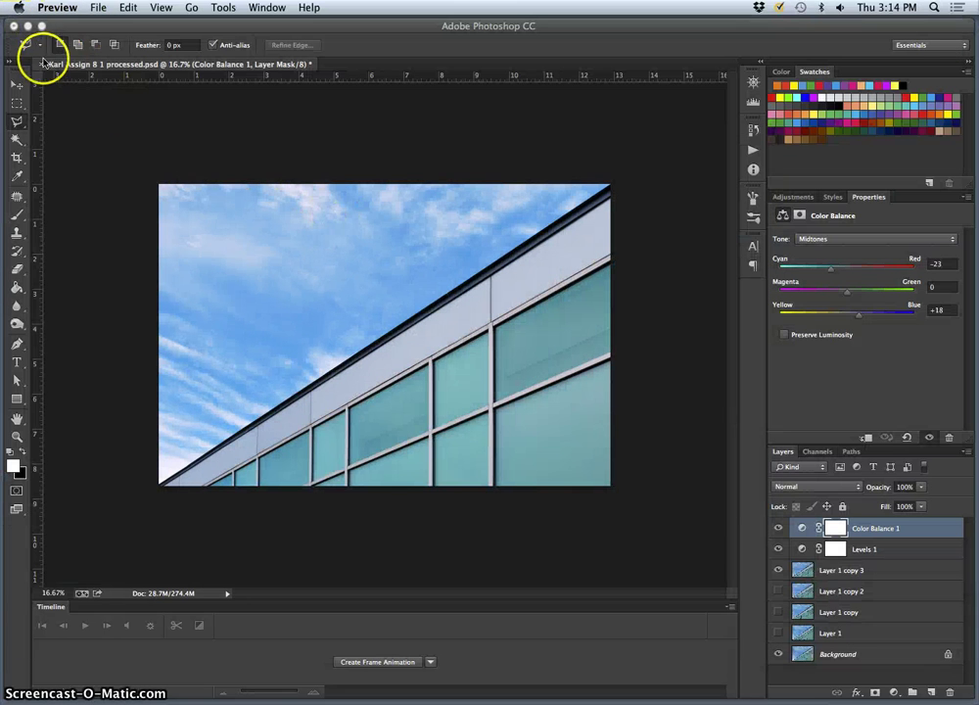
# - Close 'Assign 8 1 processed.psd' in Photoshop, saving its changes
pyautogui.click(42, 67)
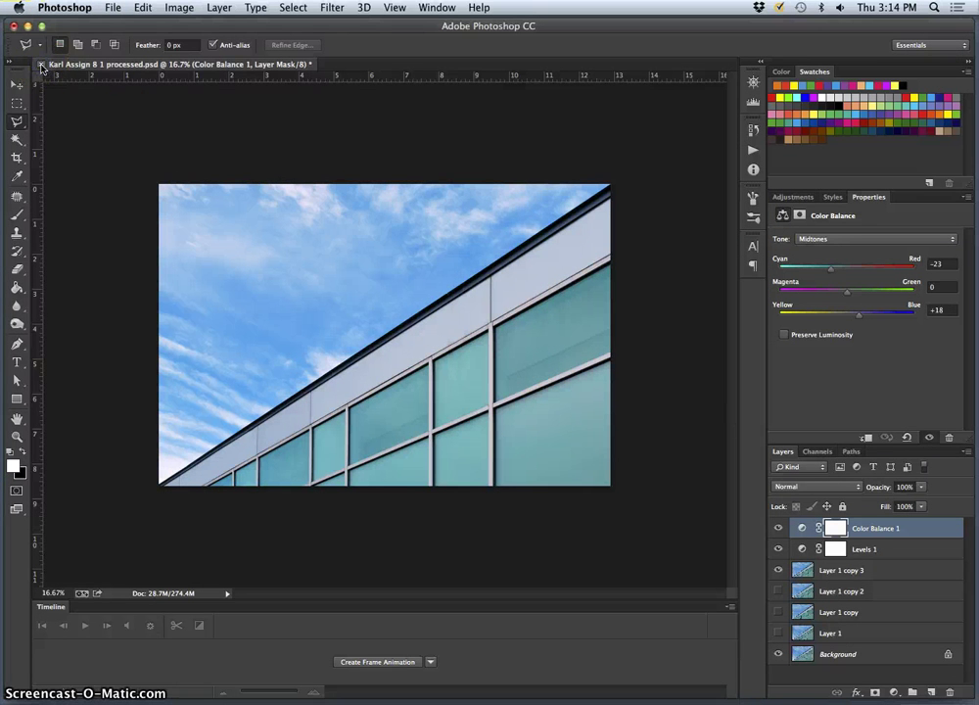
pyautogui.click(42, 65)
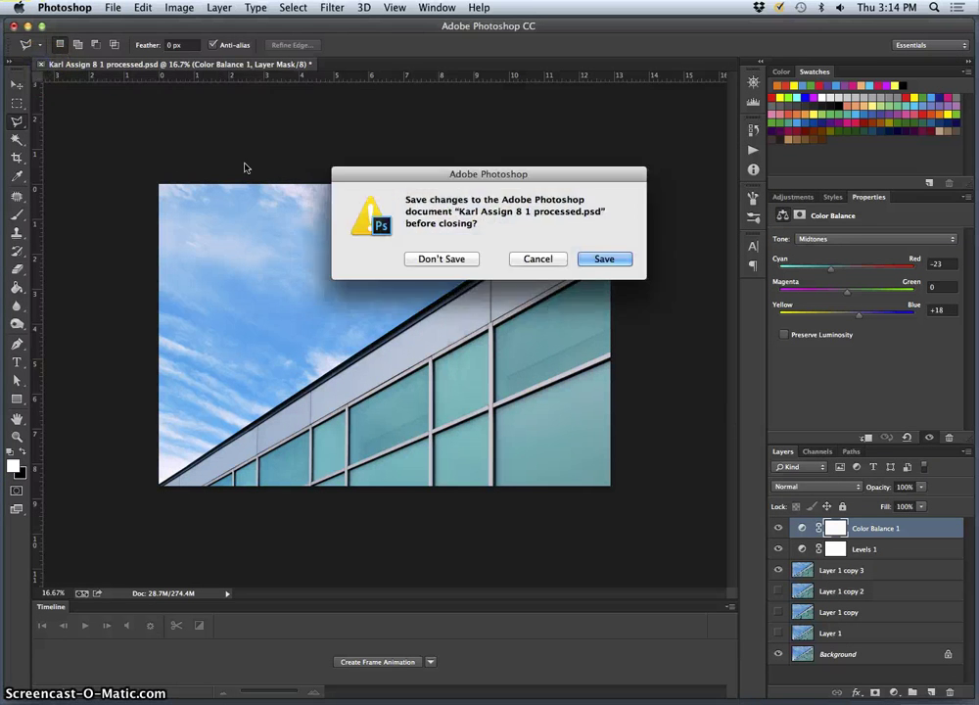
pyautogui.click(593, 259)
pyautogui.click(593, 259)
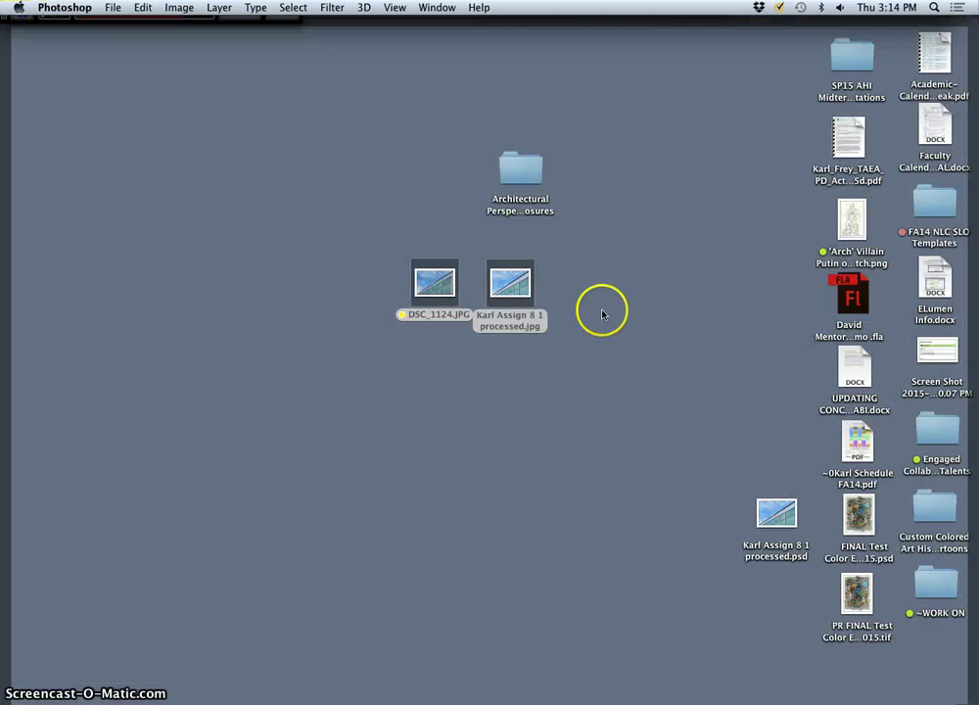
# - Open DSC_1124.JPG from the Raw Exposures folder in Photoshop, then close it
pyautogui.click(598, 311)
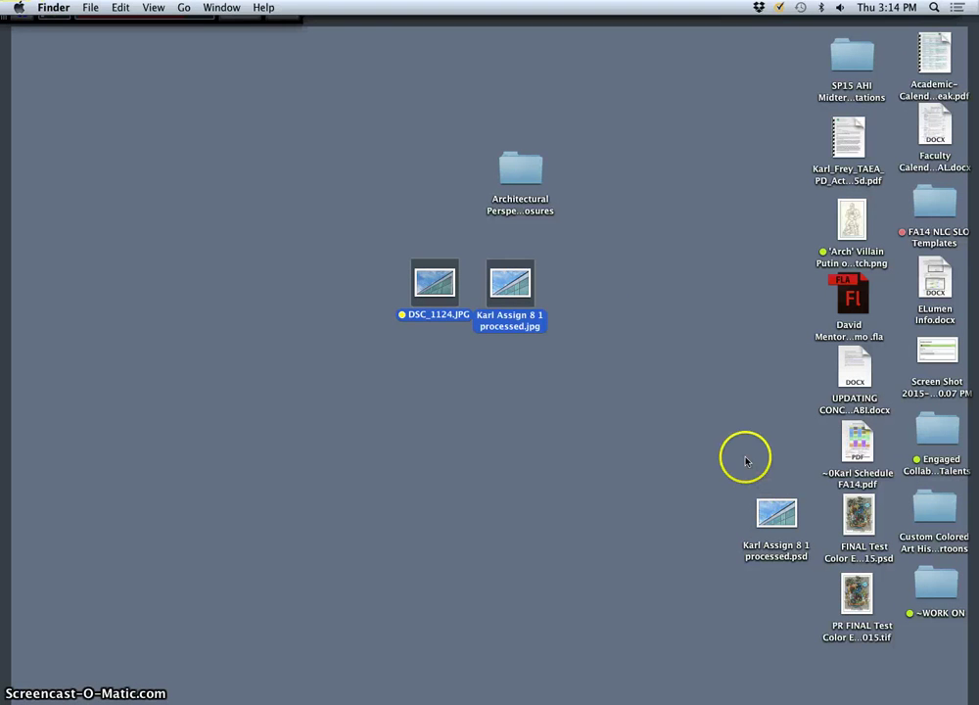
pyautogui.doubleClick(520, 169)
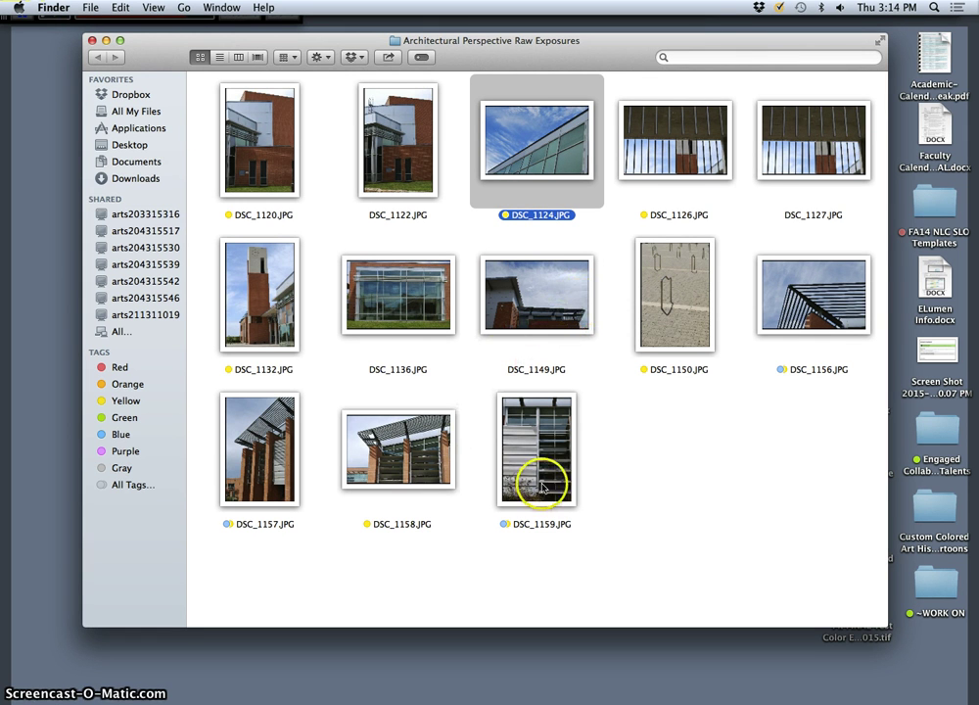
pyautogui.rightClick(551, 419)
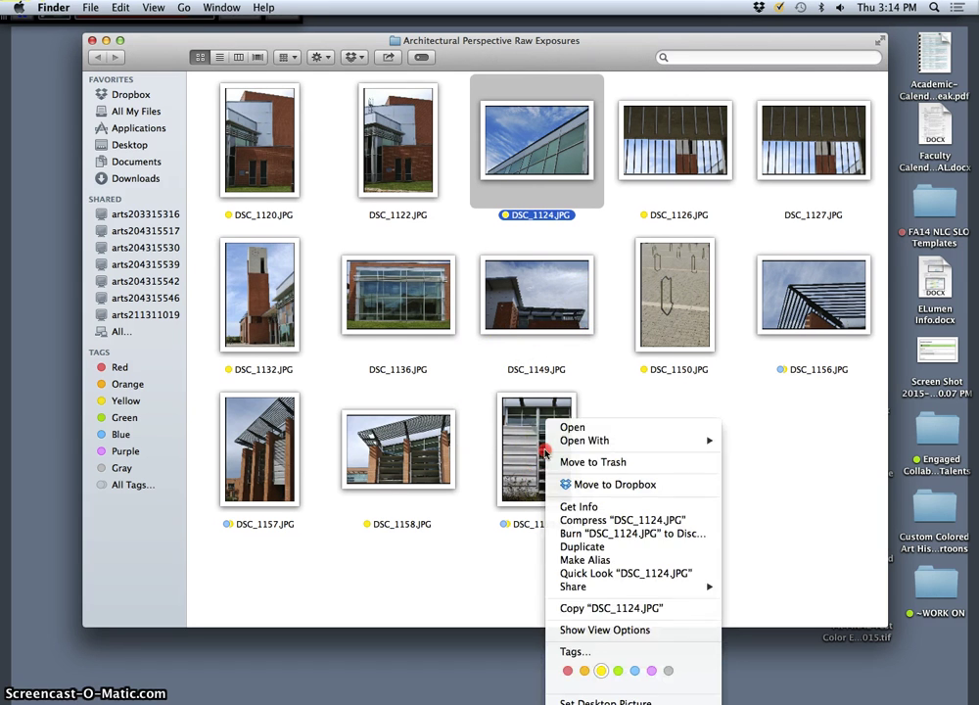
pyautogui.moveTo(570, 446)
pyautogui.click(793, 508)
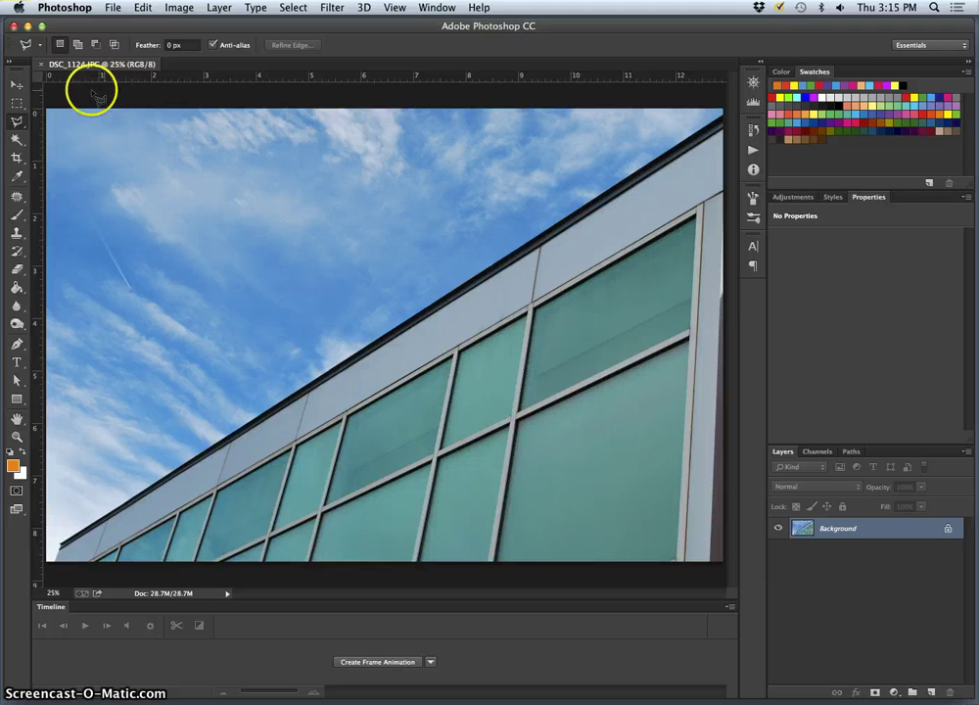
pyautogui.click(42, 63)
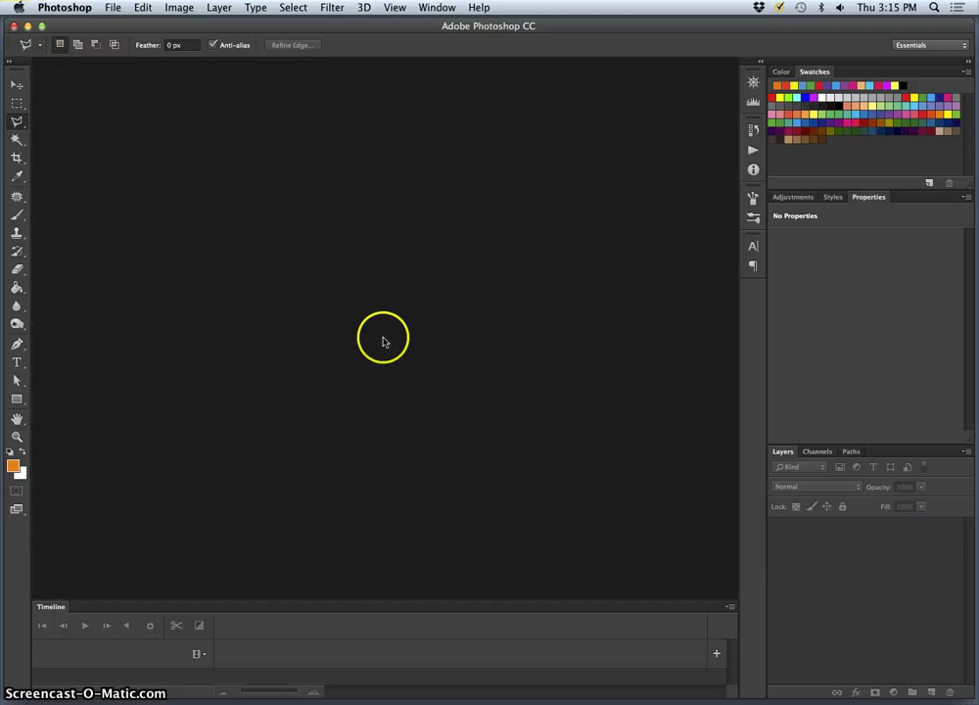
# - Open the louvered facade photo DSC_1159.JPG in Adobe Photoshop CC
pyautogui.press('super+h')
pyautogui.hotkey('ctrl', 'Up')
pyautogui.click(300, 451)
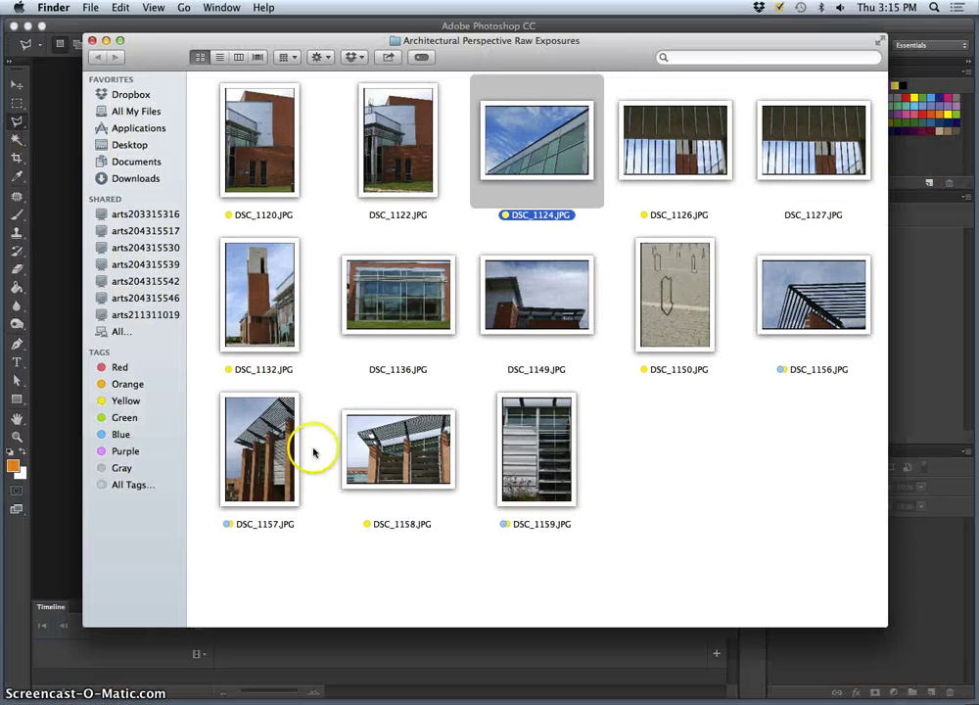
pyautogui.click(557, 462)
pyautogui.rightClick(553, 466)
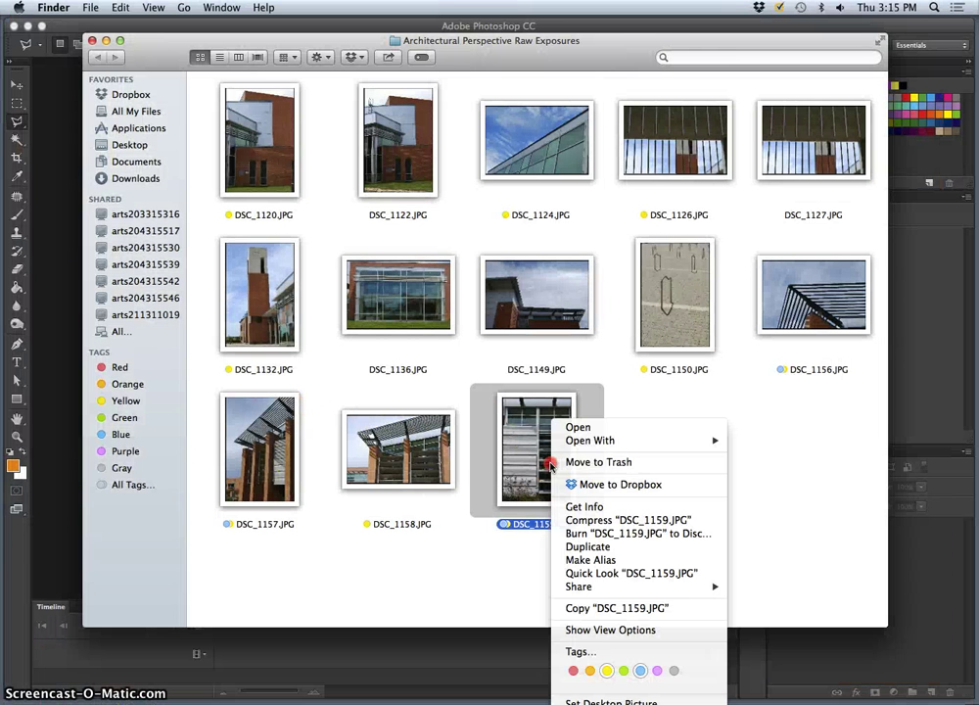
pyautogui.moveTo(607, 439)
pyautogui.click(793, 507)
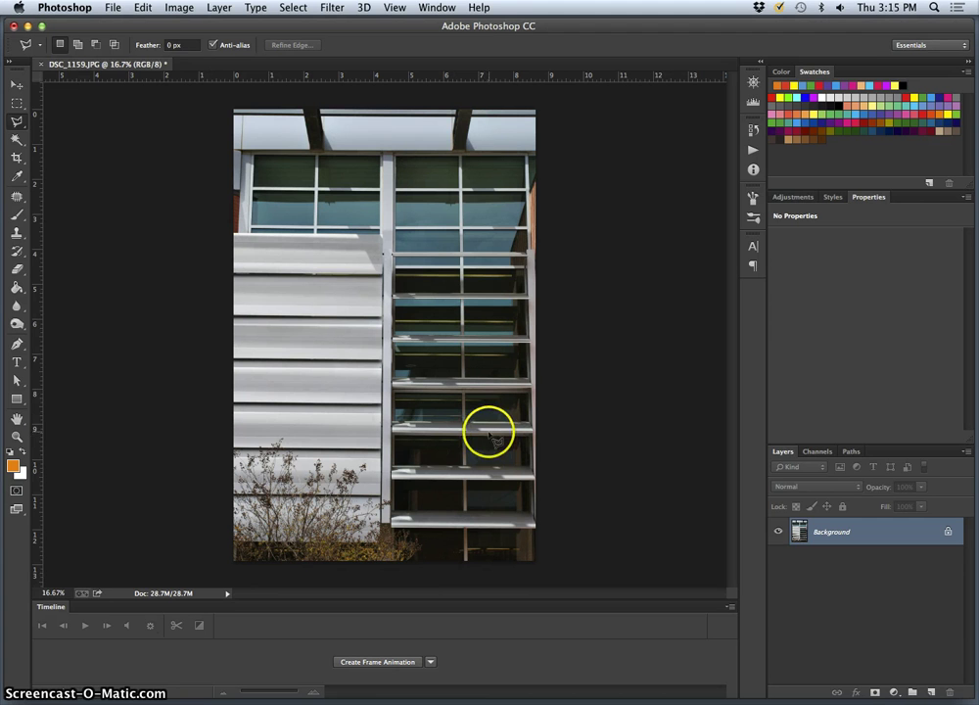
# - Duplicate the background as Layer 1 and add horizontal guides at the top, middle and bottom louvers
pyautogui.press('super+j')
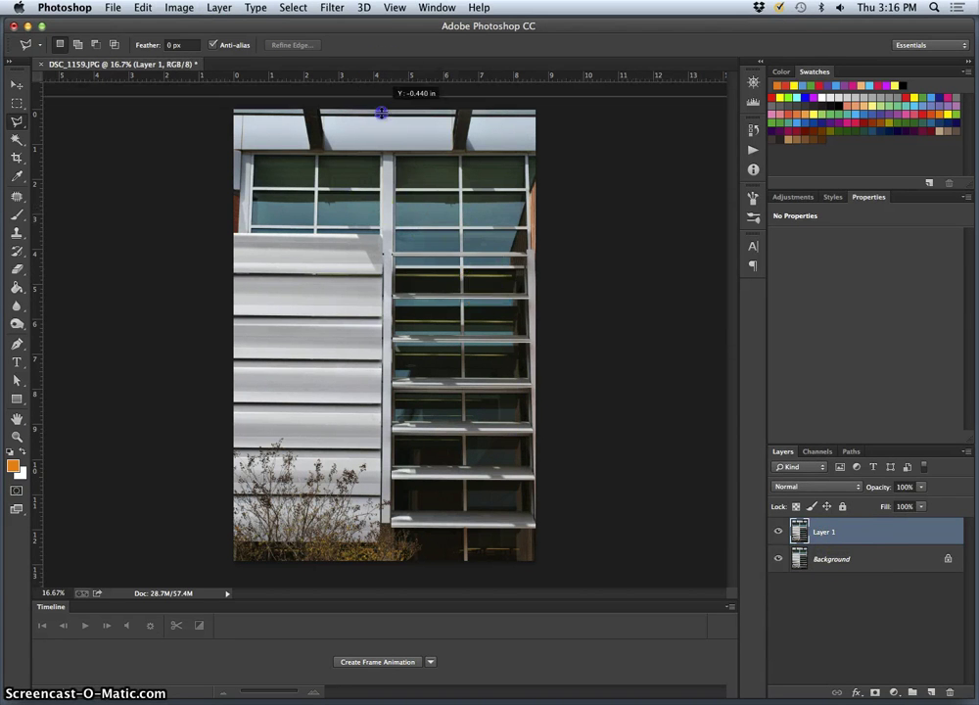
pyautogui.moveTo(381, 115); pyautogui.dragTo(377, 150)
pyautogui.moveTo(376, 81); pyautogui.dragTo(391, 376)
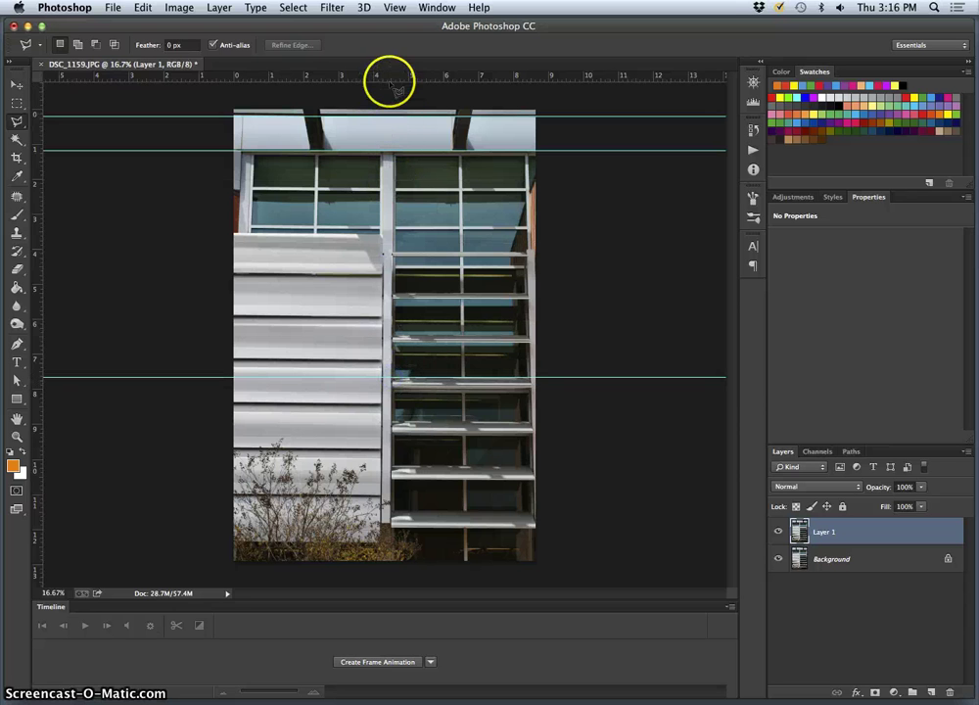
pyautogui.moveTo(389, 82); pyautogui.dragTo(393, 511)
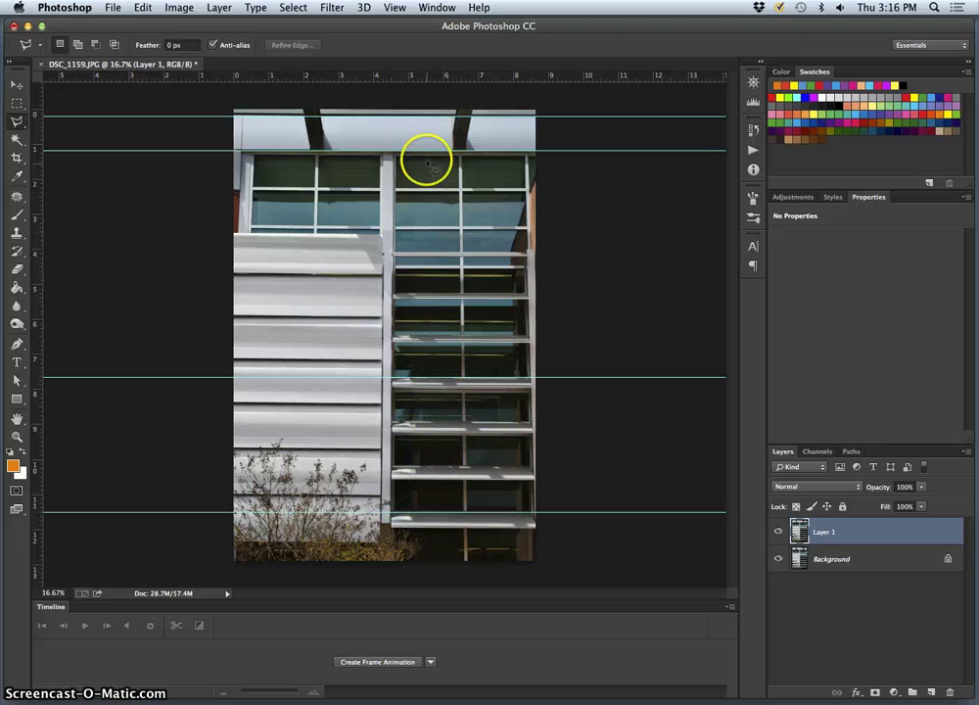
pyautogui.click(396, 8)
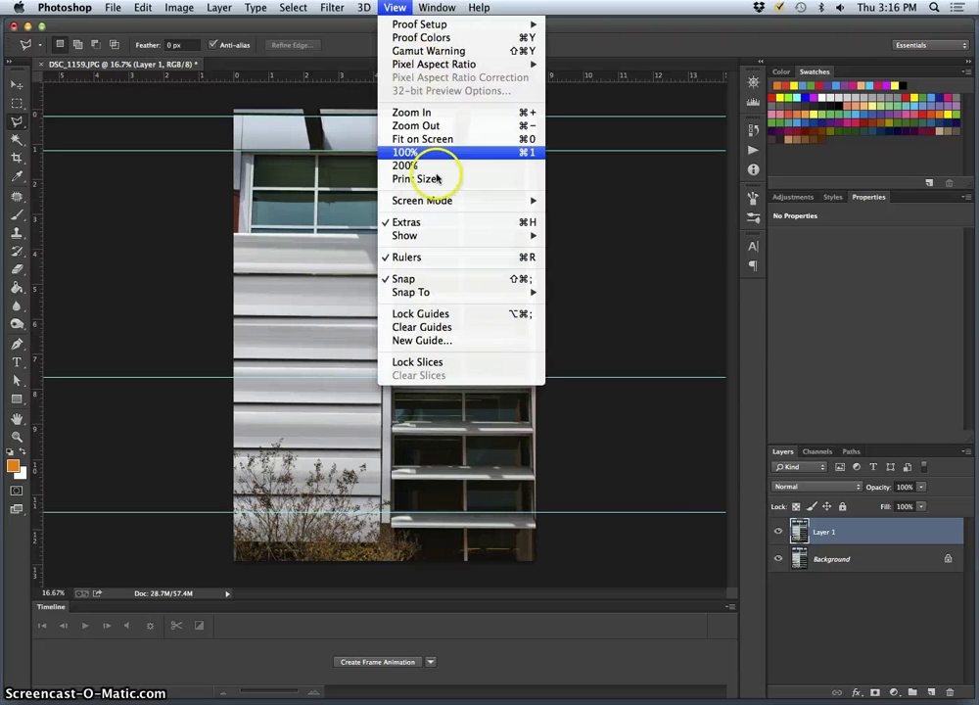
pyautogui.moveTo(431, 237)
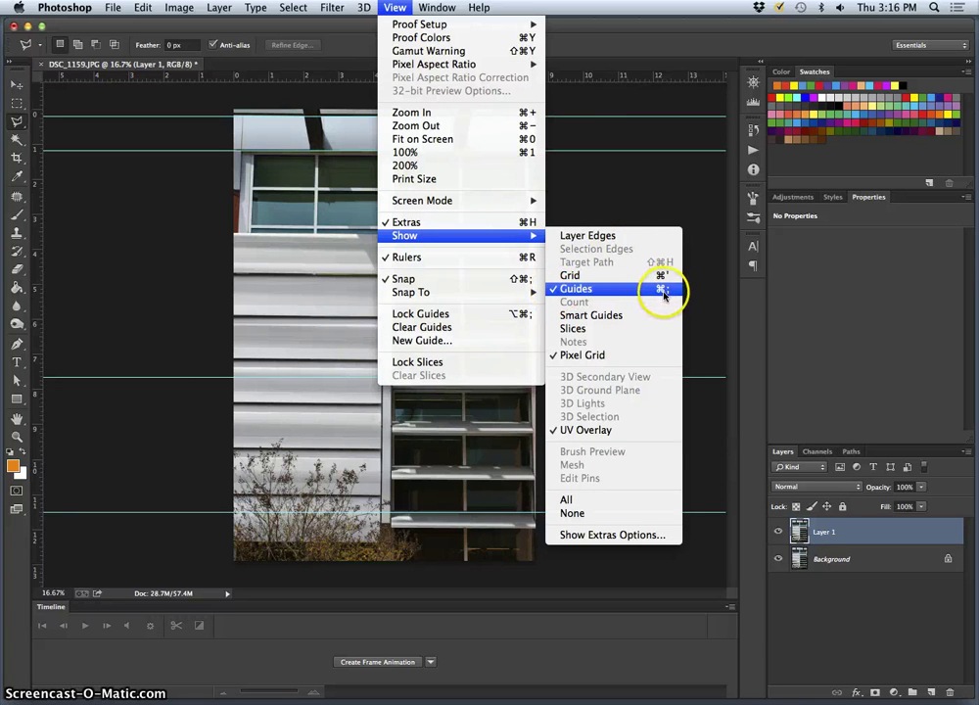
pyautogui.click(658, 202)
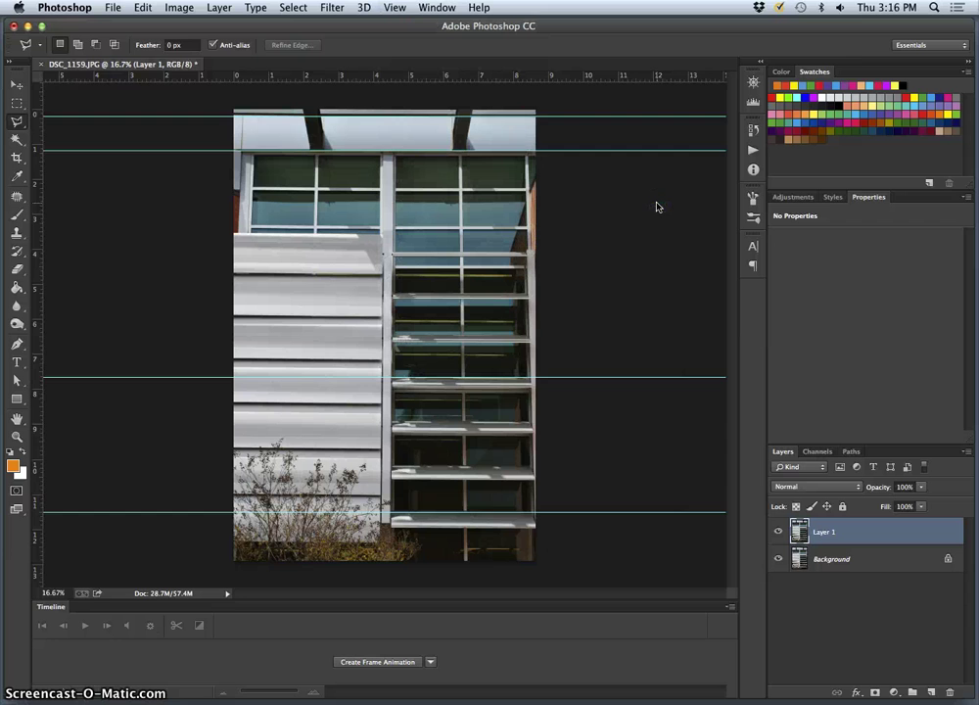
pyautogui.press('super+semicolon')
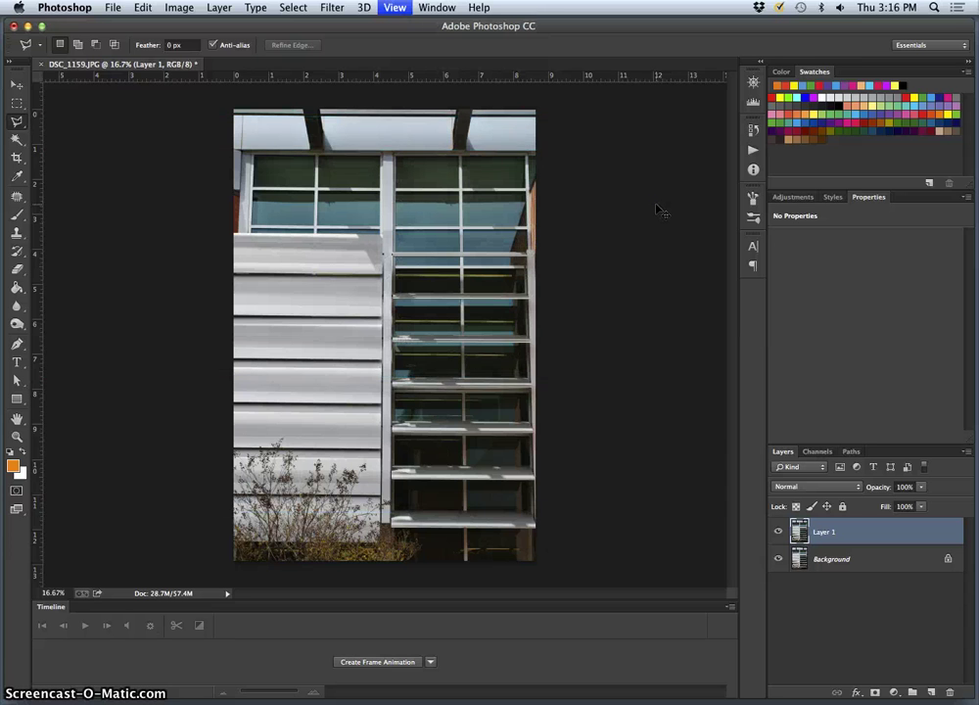
pyautogui.press('super+semicolon')
pyautogui.press('super+semicolon')
pyautogui.press('super+semicolon')
pyautogui.press('super+semicolon')
pyautogui.press('super+apostrophe')
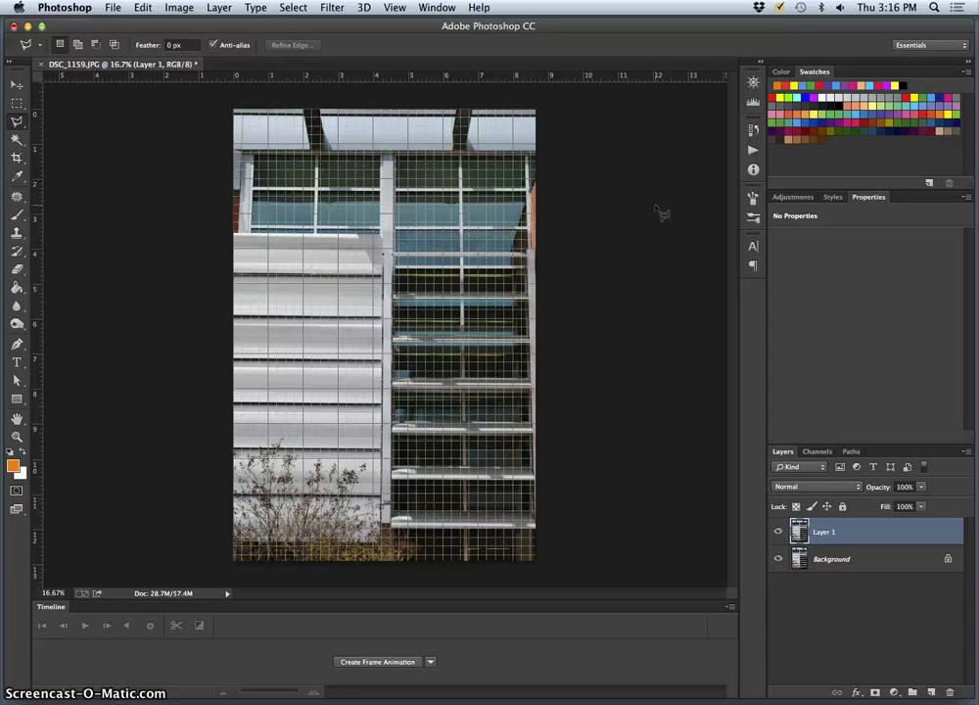
pyautogui.press('super+apostrophe')
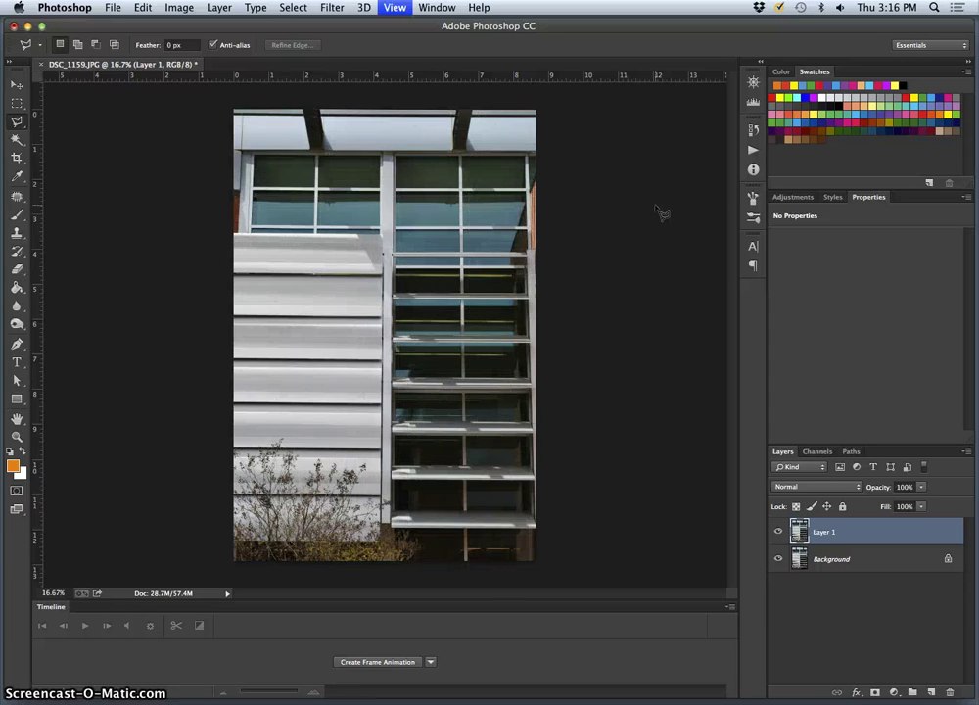
pyautogui.press('super+semicolon')
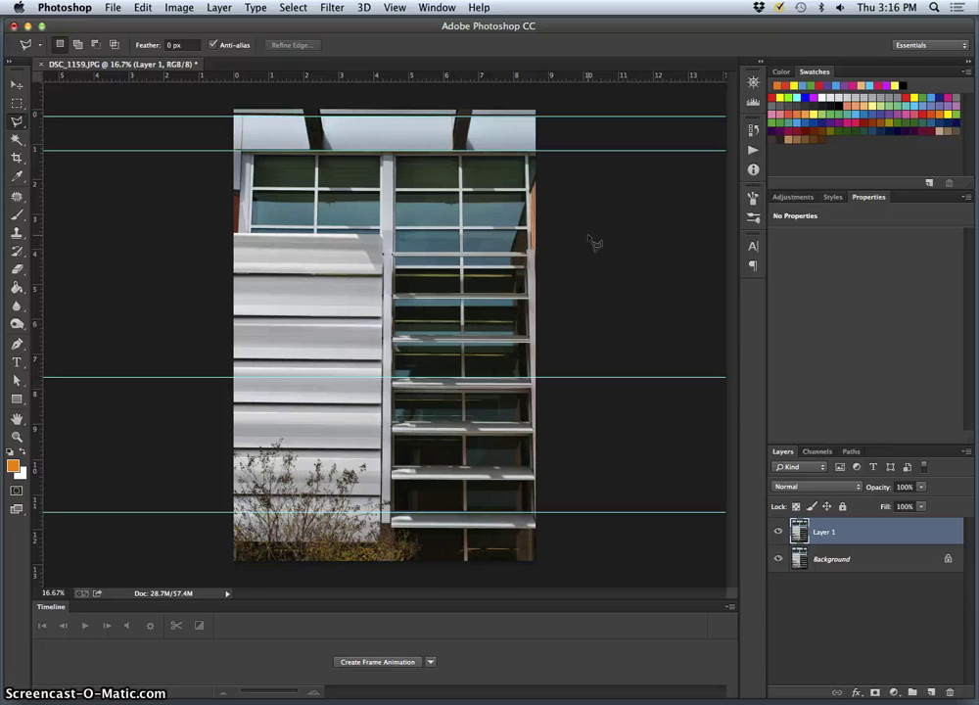
pyautogui.click(565, 197)
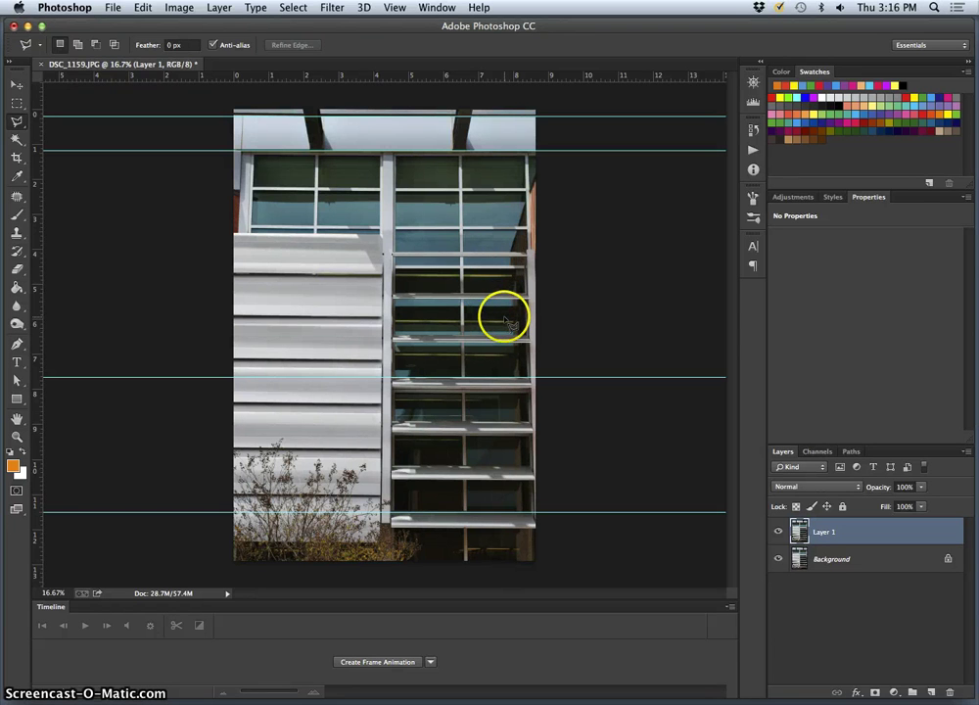
# - Skew Layer 1 by pulling both top corners outward
pyautogui.press('super+t')
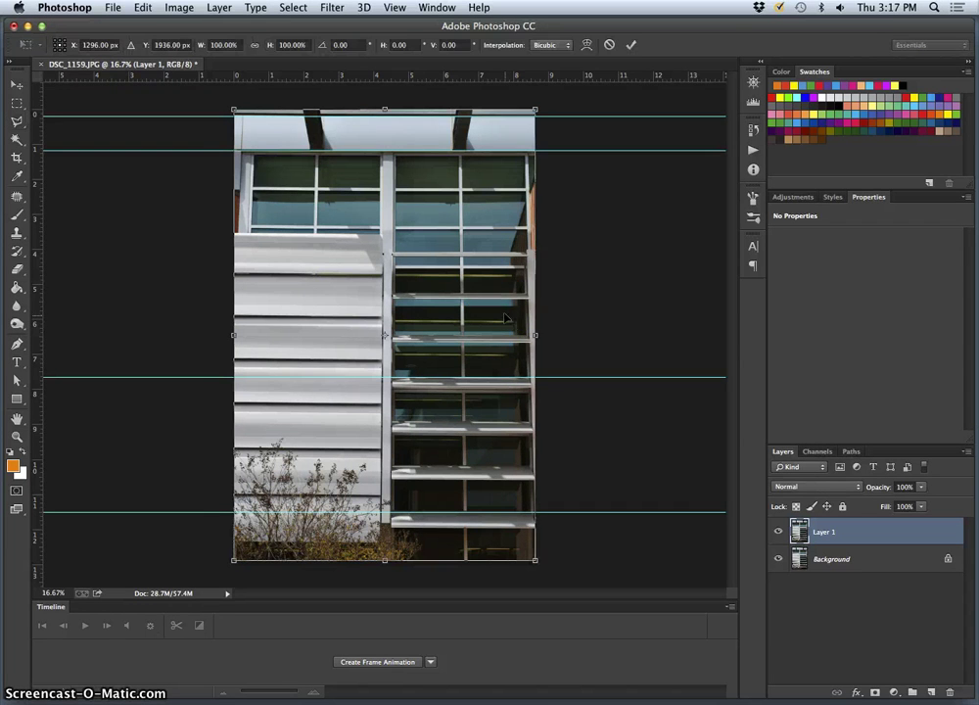
pyautogui.rightClick(459, 265)
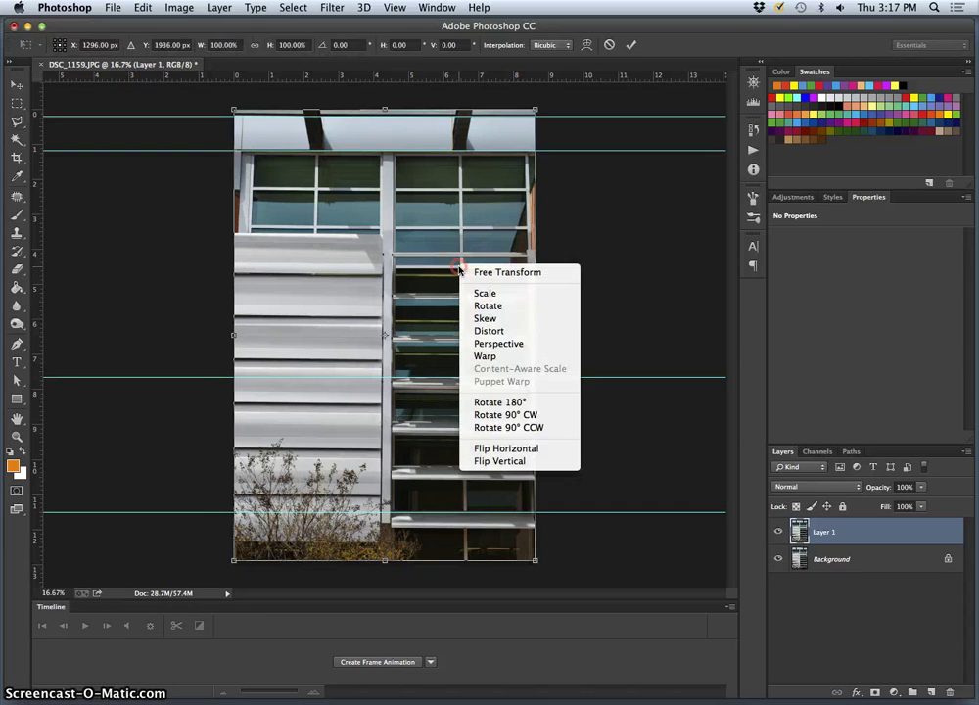
pyautogui.click(496, 318)
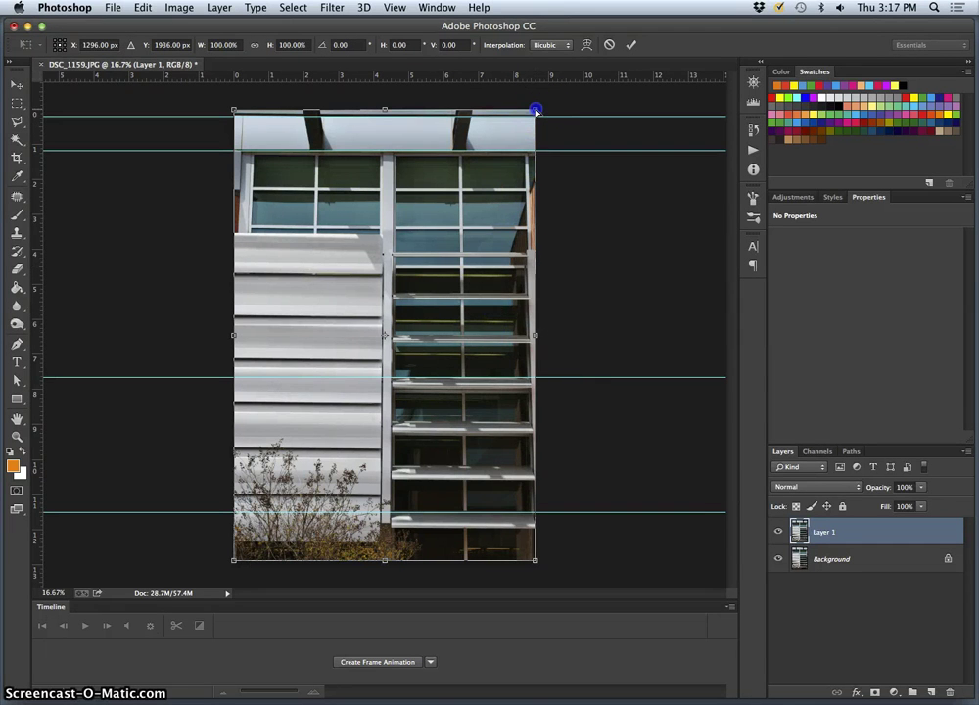
pyautogui.moveTo(535, 111); pyautogui.dragTo(540, 109)
pyautogui.moveTo(235, 109); pyautogui.dragTo(229, 110)
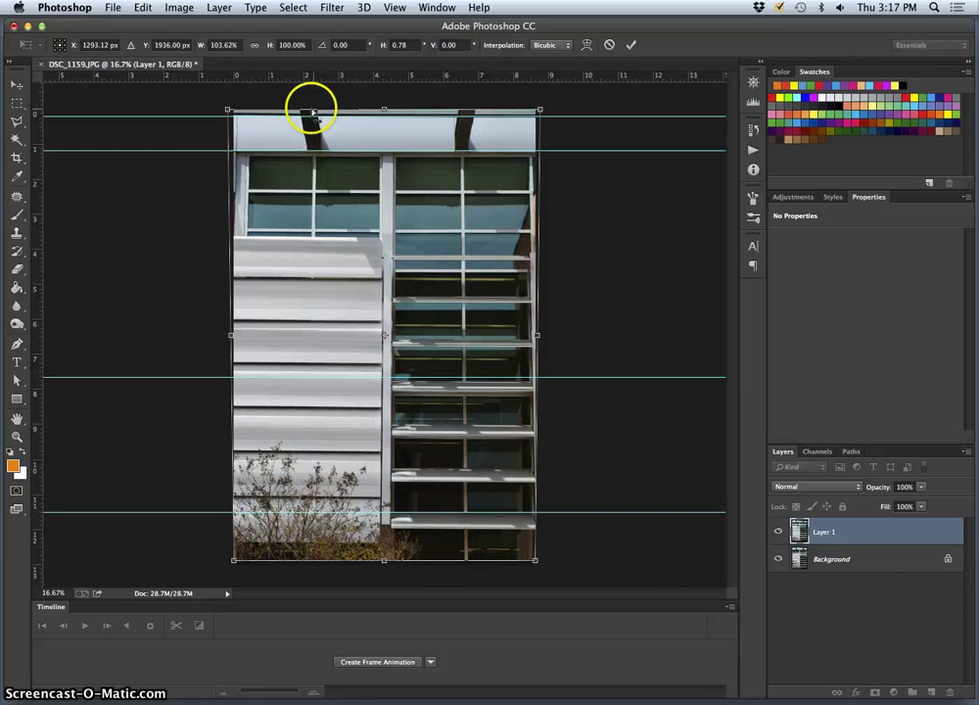
# - Add four vertical guides along the pillars and window columns, then widen the top corners further
pyautogui.moveTo(34, 211); pyautogui.dragTo(394, 219)
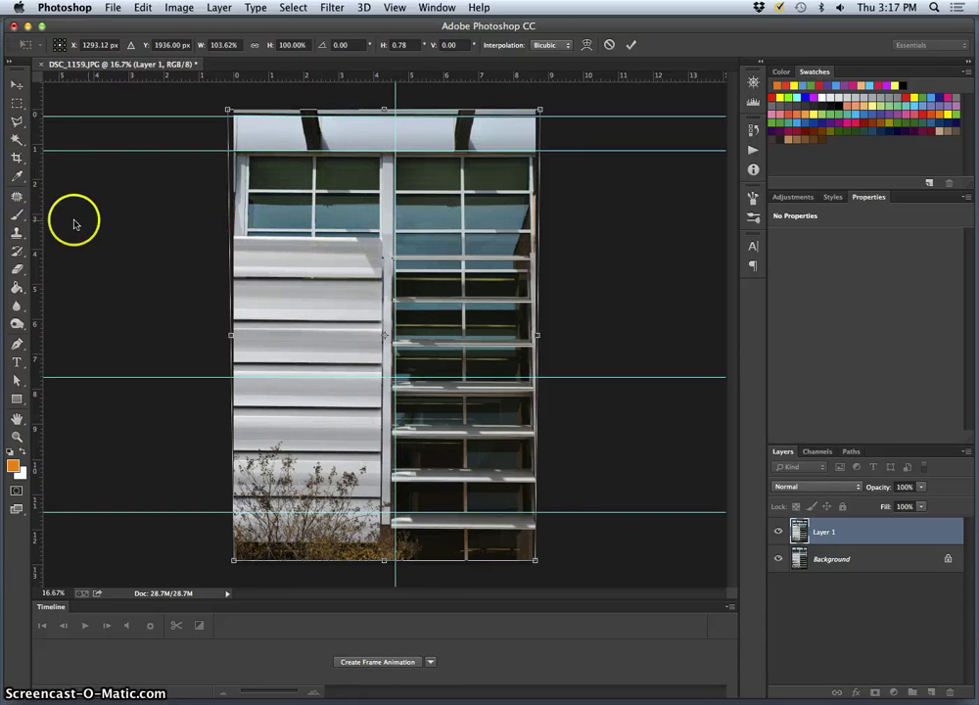
pyautogui.moveTo(34, 220); pyautogui.dragTo(378, 226)
pyautogui.moveTo(39, 233); pyautogui.dragTo(310, 240)
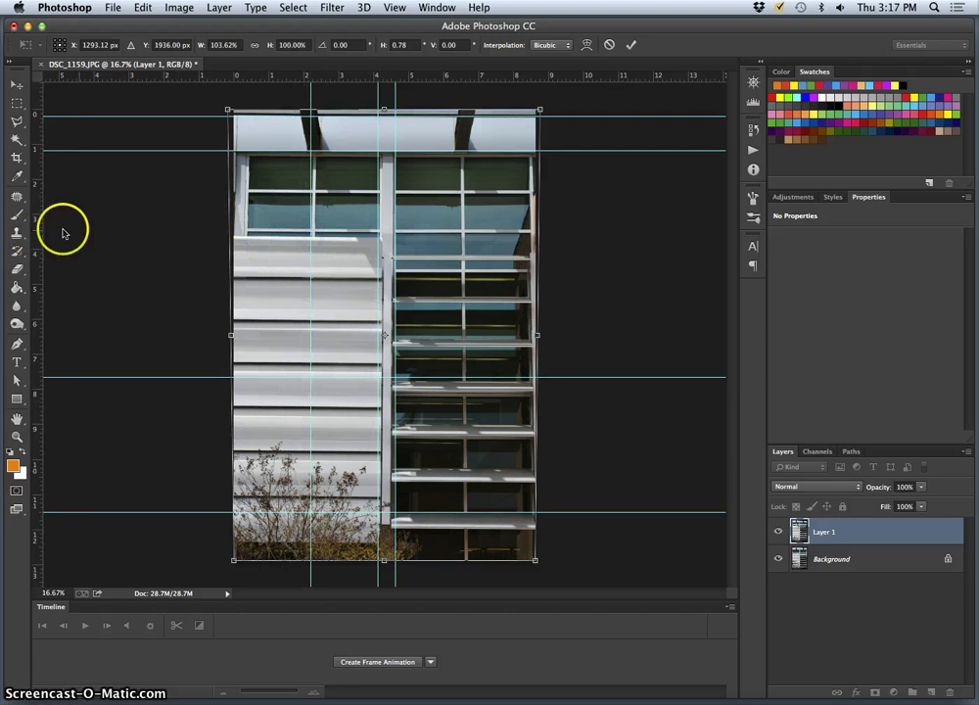
pyautogui.moveTo(108, 233); pyautogui.dragTo(465, 251)
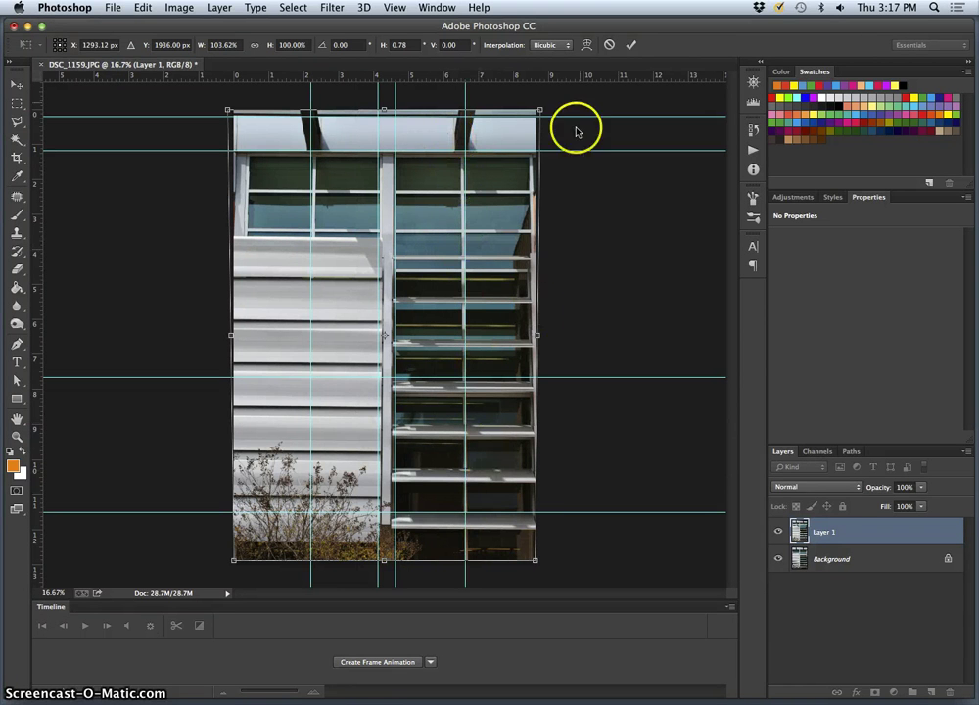
pyautogui.moveTo(543, 110); pyautogui.dragTo(546, 109)
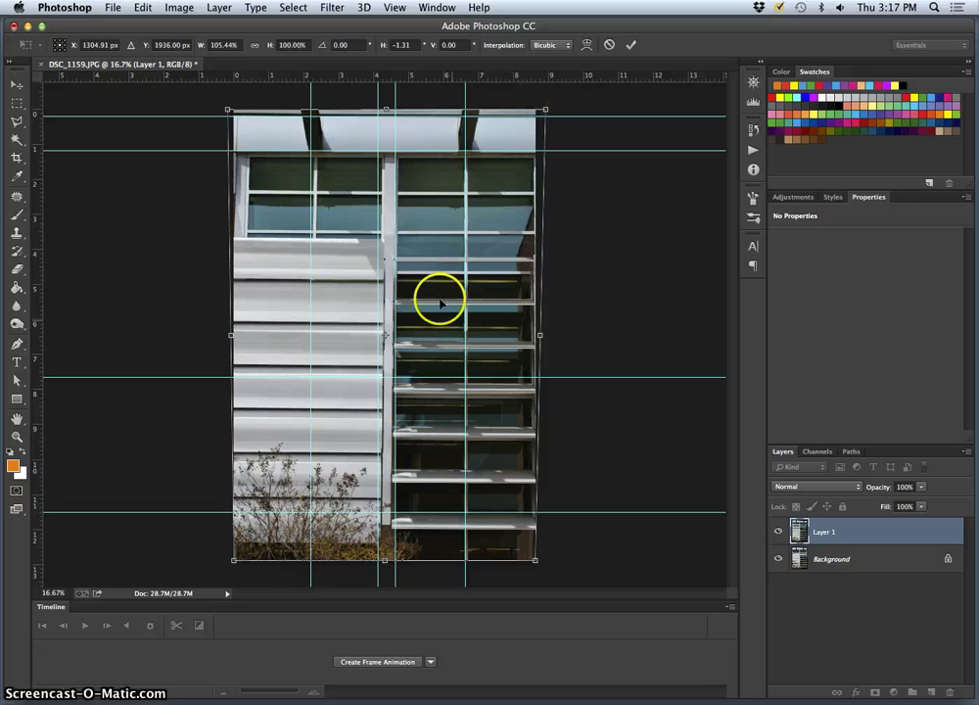
pyautogui.moveTo(227, 109); pyautogui.dragTo(215, 108)
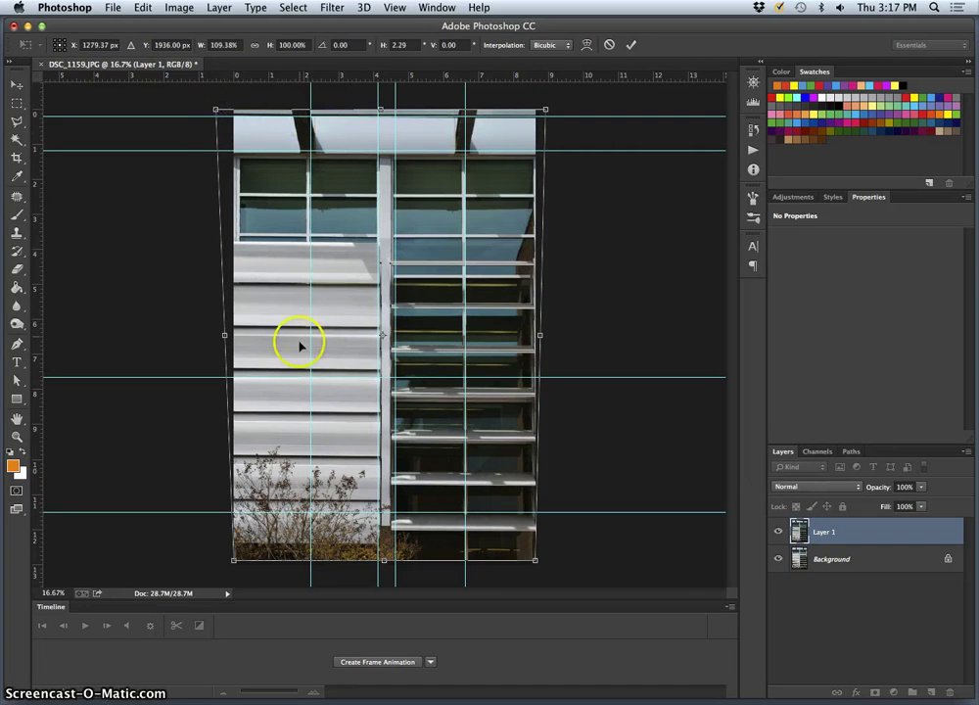